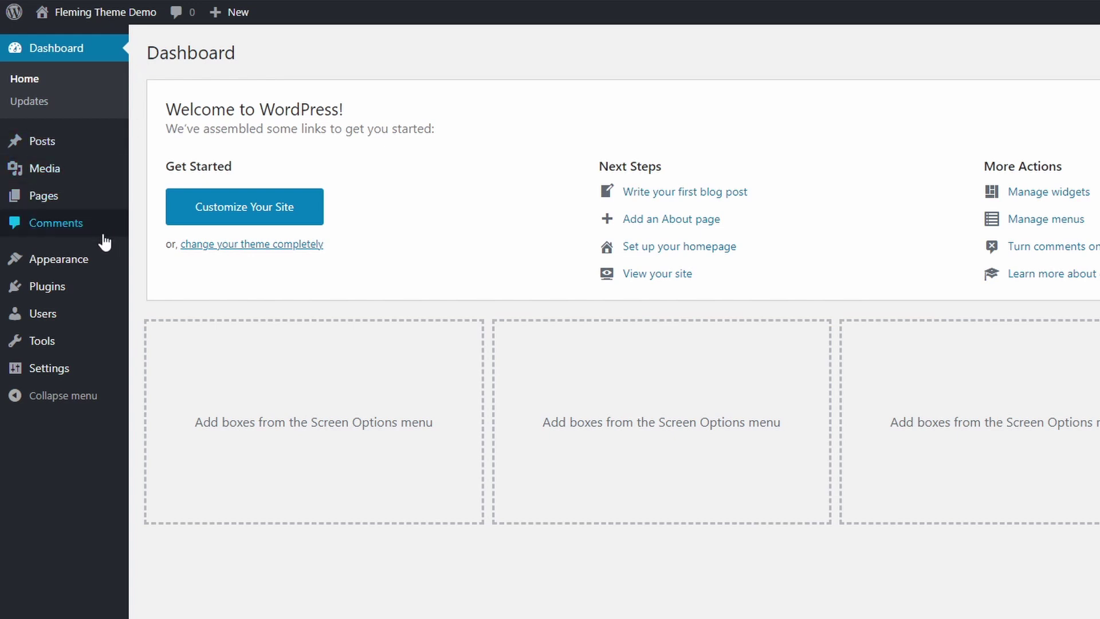
Step: Install and activate the Fleming theme, and open the site's front end
{"action": "mouse_move", "coordinate": [94, 263]}
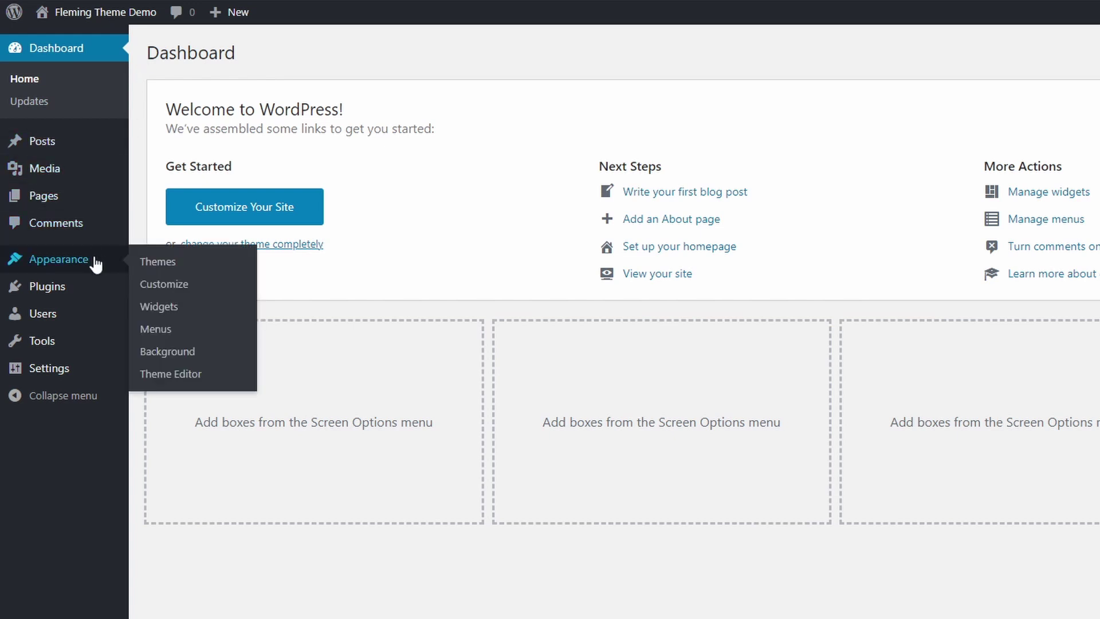
{"action": "left_click", "coordinate": [158, 263]}
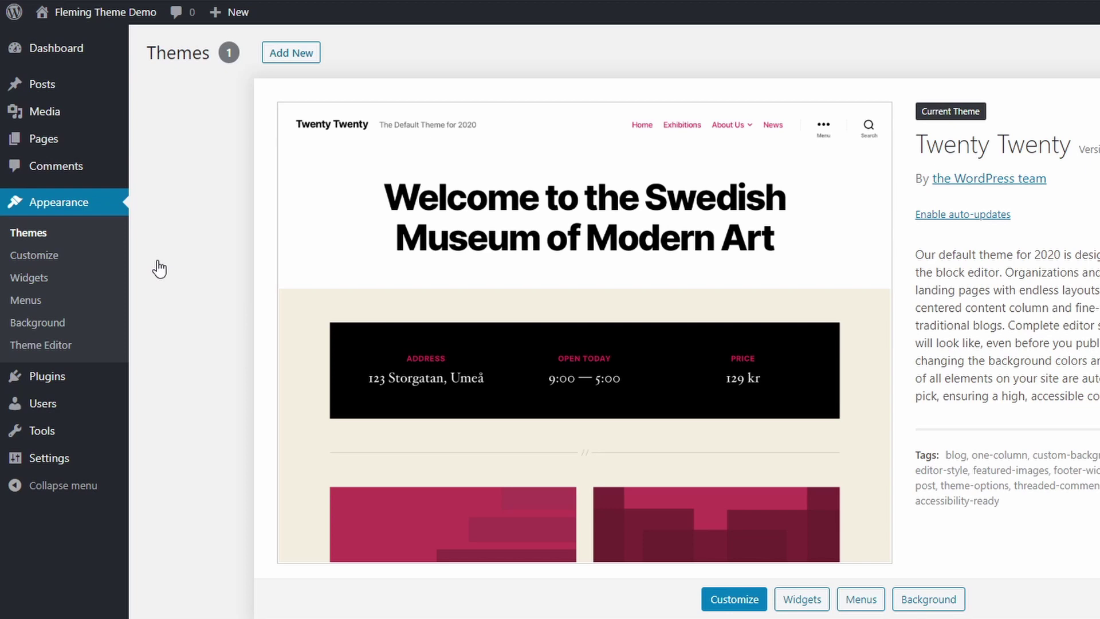
{"action": "left_click", "coordinate": [285, 59]}
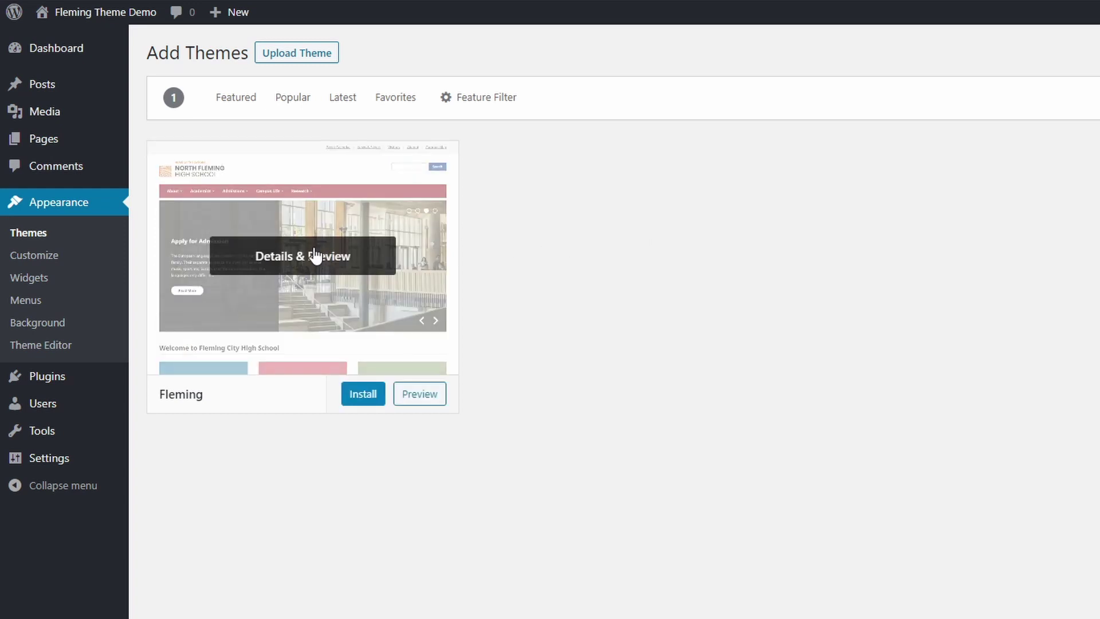
{"action": "left_click", "coordinate": [363, 395]}
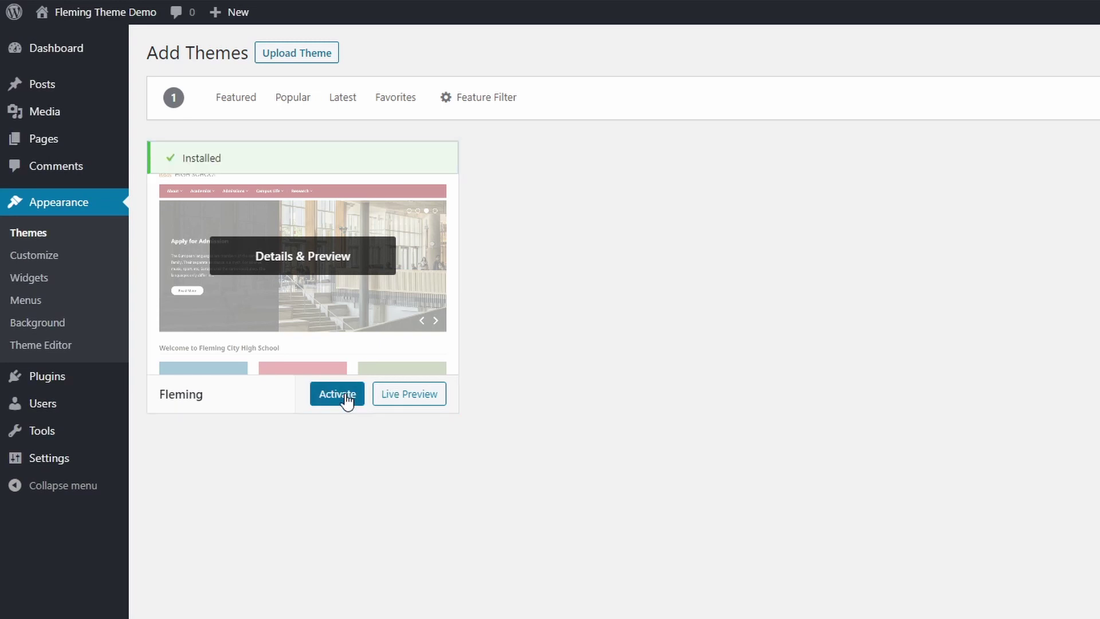
{"action": "left_click", "coordinate": [346, 399]}
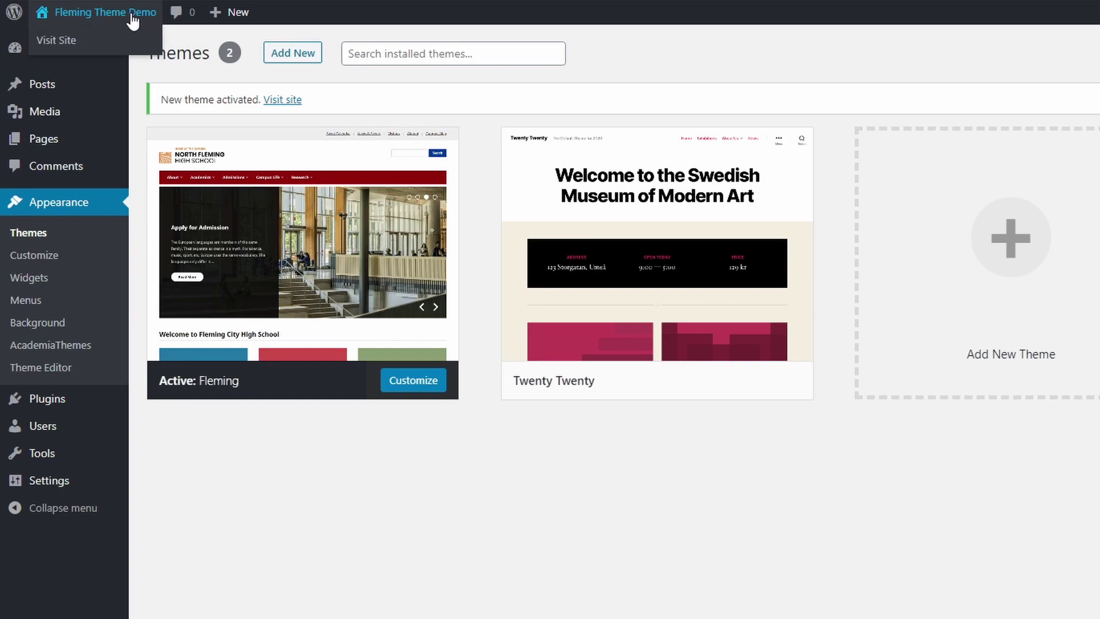
{"action": "left_click", "coordinate": [129, 20]}
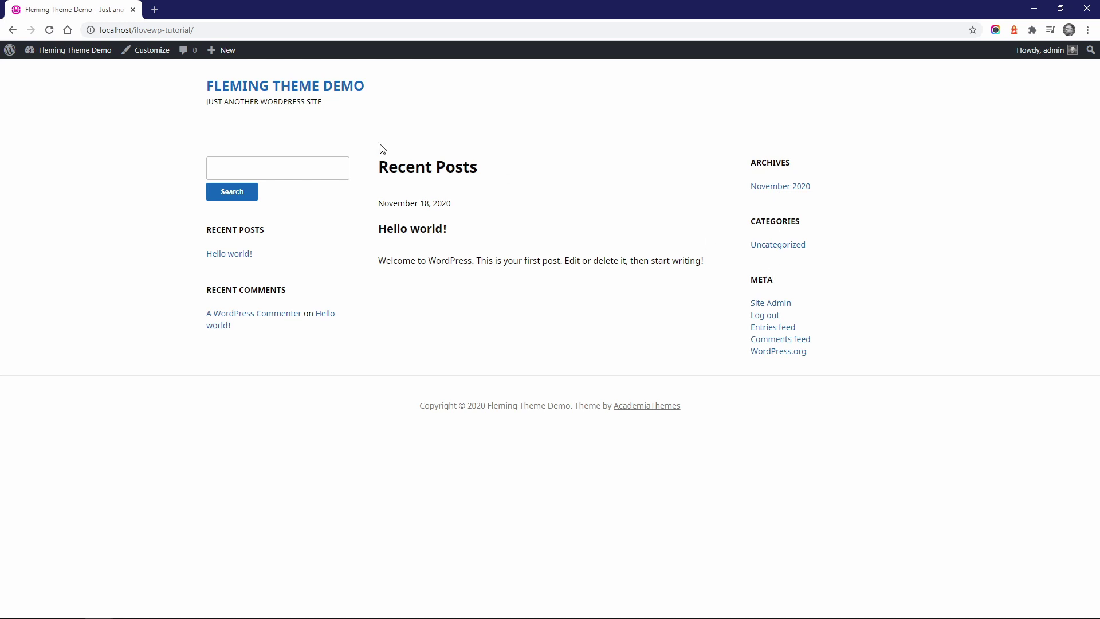
Step: Delete the Search, Recent Posts and Recent Comments widgets from the primary sidebar
{"action": "mouse_move", "coordinate": [86, 51]}
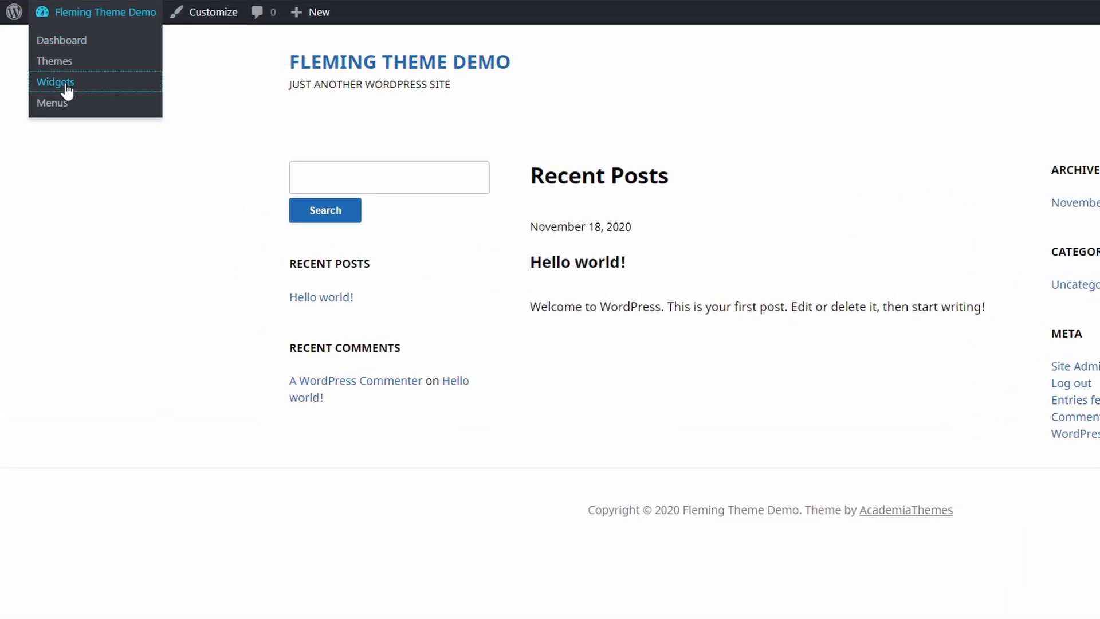
{"action": "left_click", "coordinate": [66, 84]}
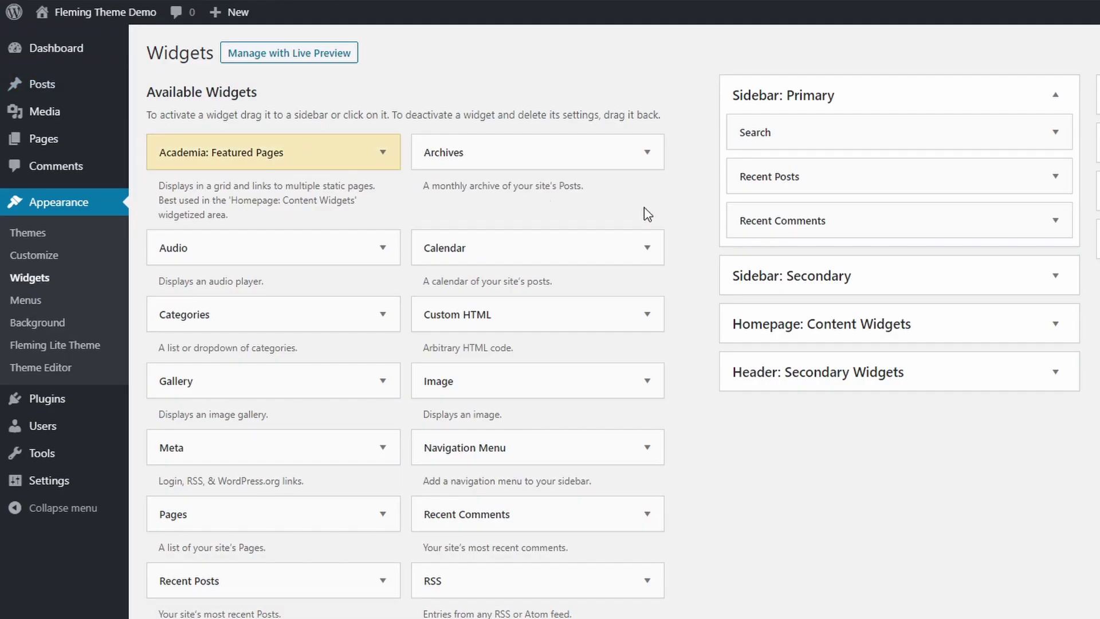
{"action": "left_click", "coordinate": [1058, 138]}
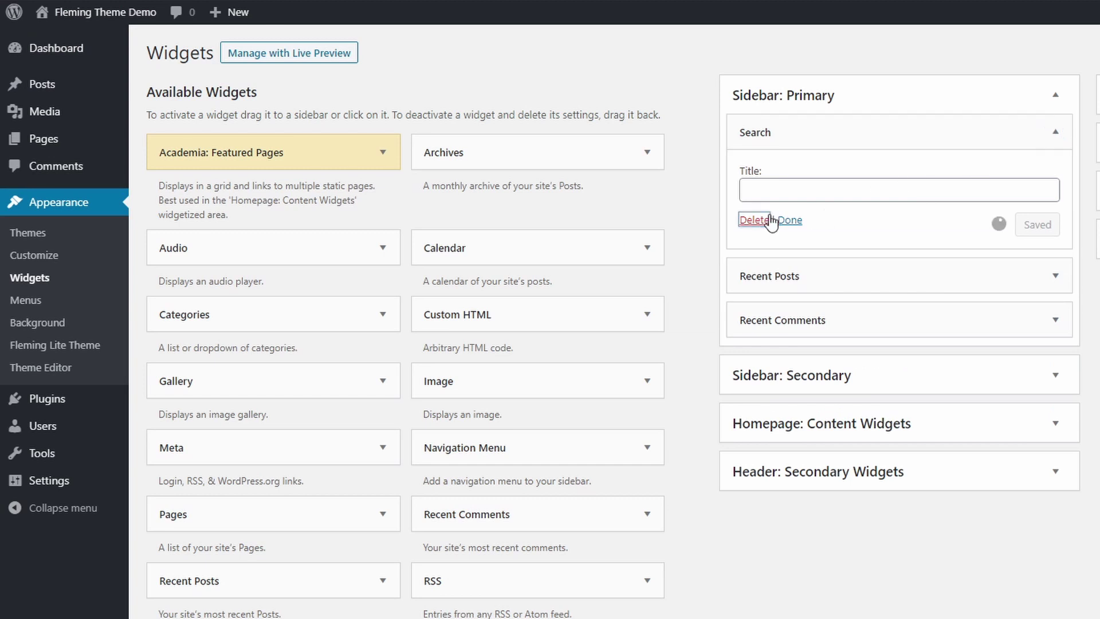
{"action": "left_click", "coordinate": [747, 221]}
{"action": "left_click", "coordinate": [1009, 145]}
{"action": "left_click", "coordinate": [745, 283]}
{"action": "left_click", "coordinate": [1056, 135]}
{"action": "left_click", "coordinate": [747, 256]}
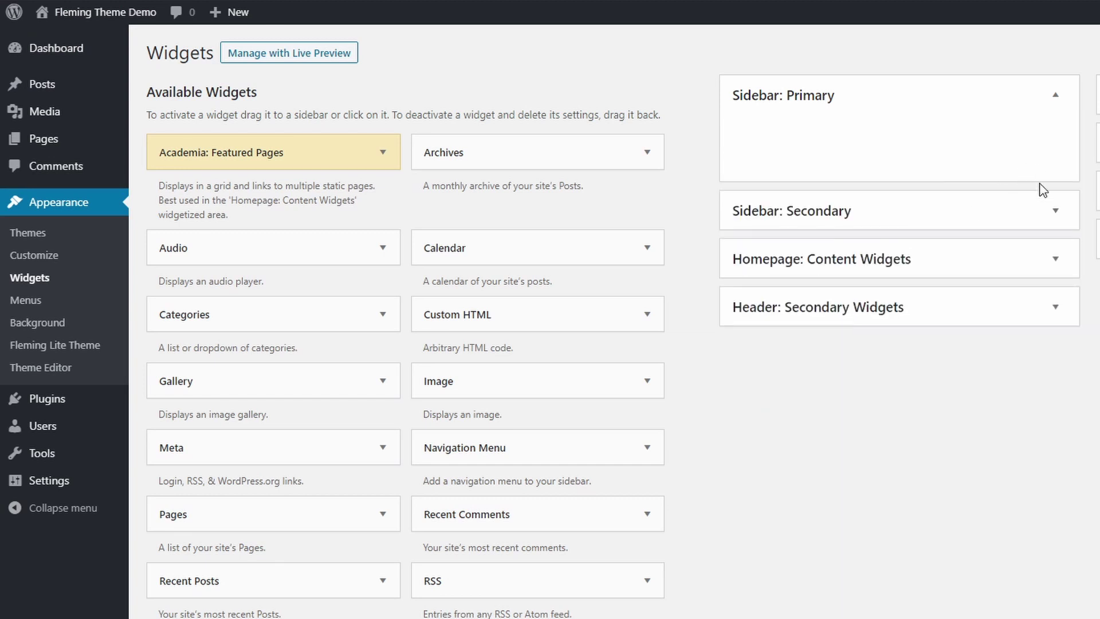
Step: Delete the Archives, Categories and Meta widgets from the secondary sidebar
{"action": "left_click", "coordinate": [1053, 210]}
{"action": "left_click", "coordinate": [1056, 248]}
{"action": "left_click", "coordinate": [753, 380]}
{"action": "left_click", "coordinate": [1056, 247]}
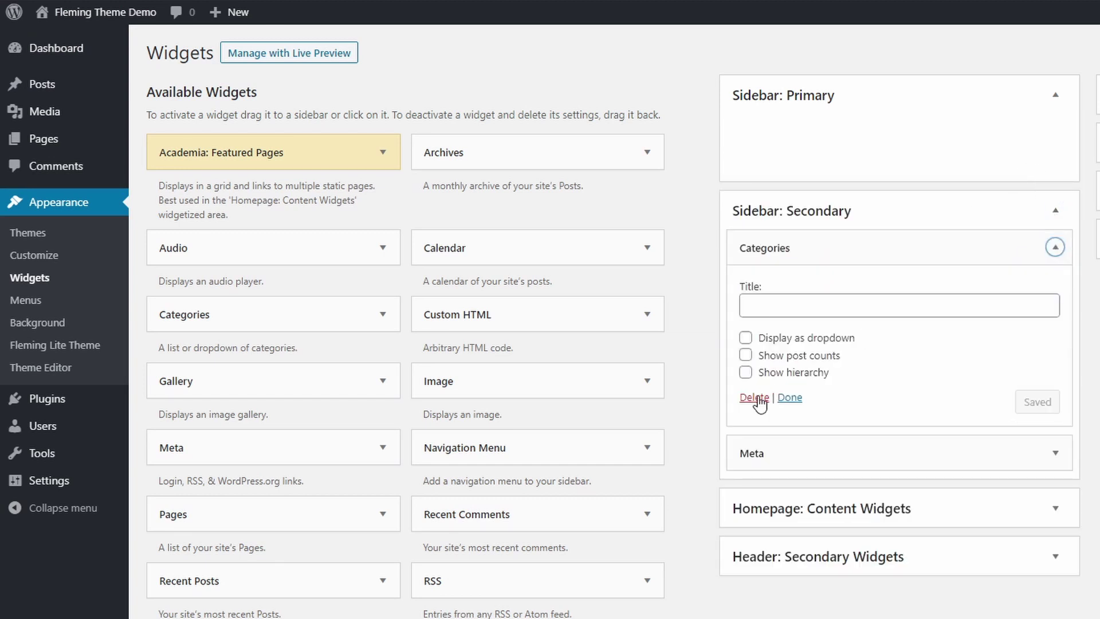
{"action": "left_click", "coordinate": [754, 399]}
{"action": "left_click", "coordinate": [1056, 247]}
{"action": "left_click", "coordinate": [754, 335]}
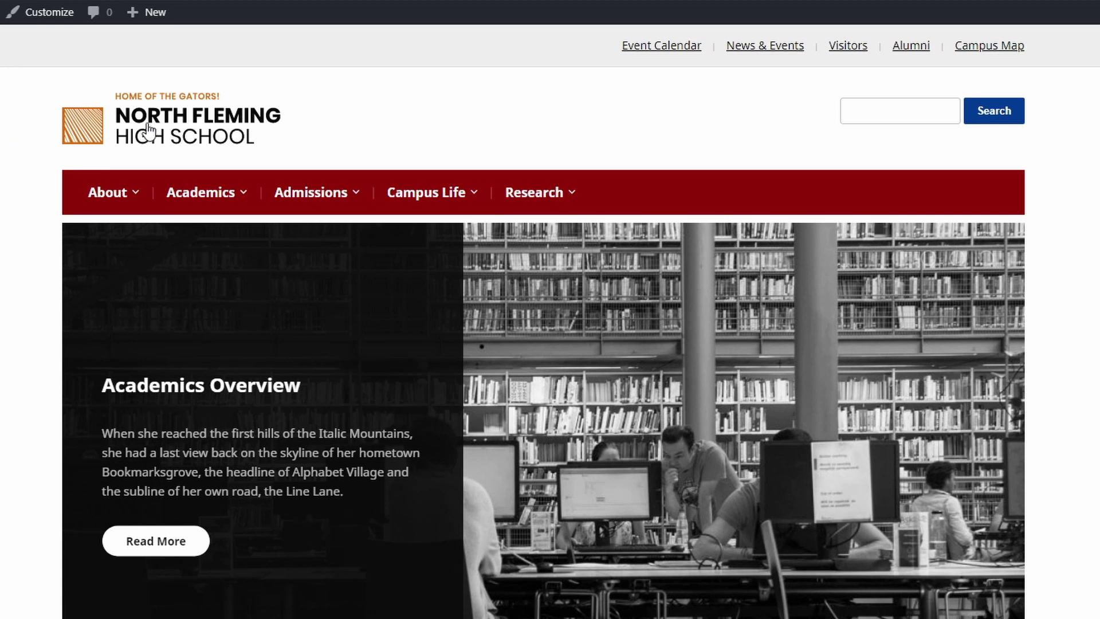
Step: Examine the demo homepage's header and main menu, and cycle through all slides of the slideshow
{"action": "mouse_move", "coordinate": [118, 193]}
{"action": "scroll", "coordinate": [910, 112], "scroll_direction": "down", "scroll_amount": 3}
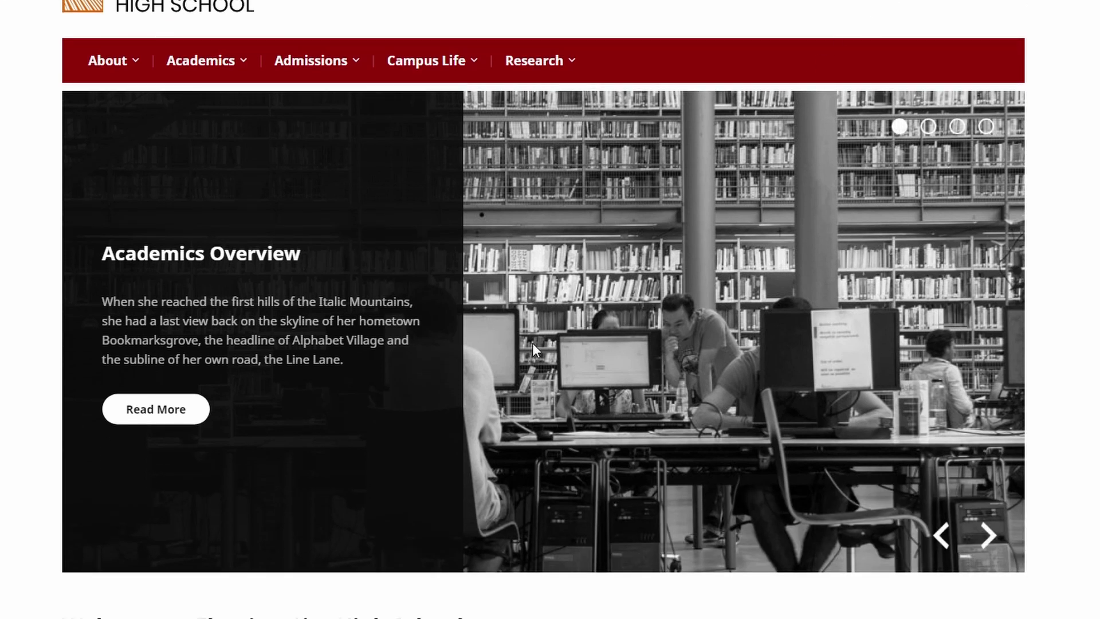
{"action": "left_click", "coordinate": [988, 536]}
{"action": "left_click", "coordinate": [989, 537]}
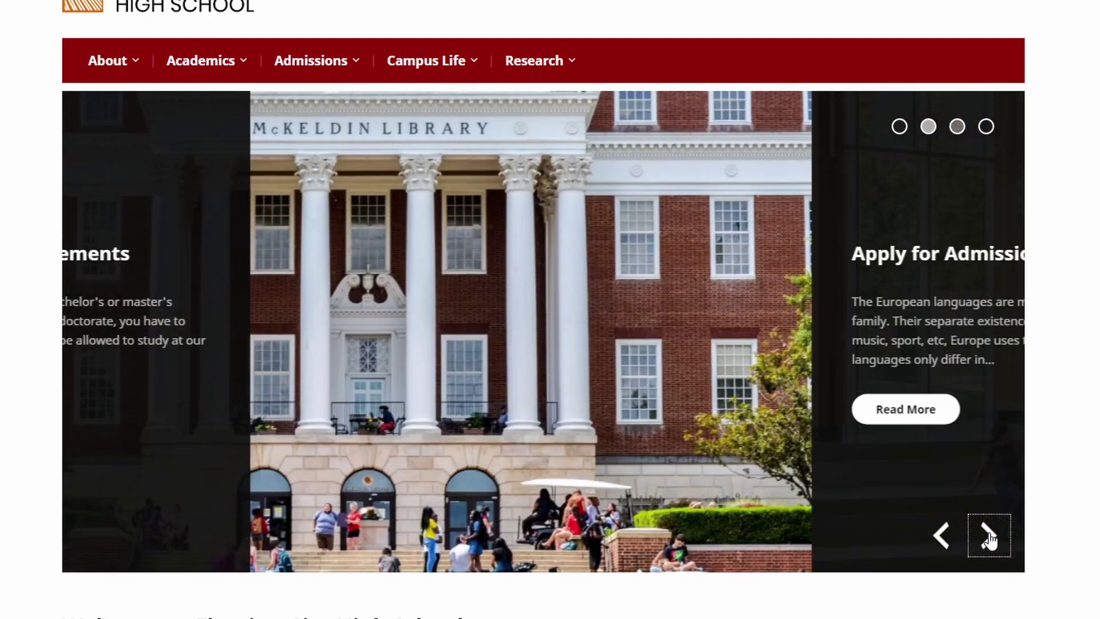
{"action": "left_click", "coordinate": [990, 538]}
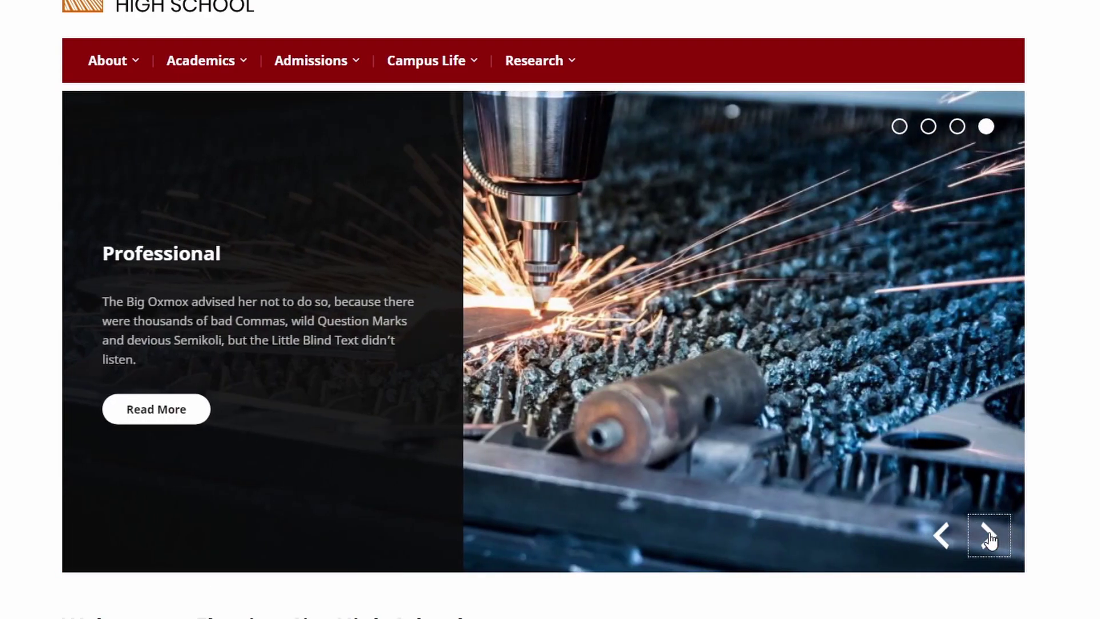
{"action": "left_click", "coordinate": [990, 537]}
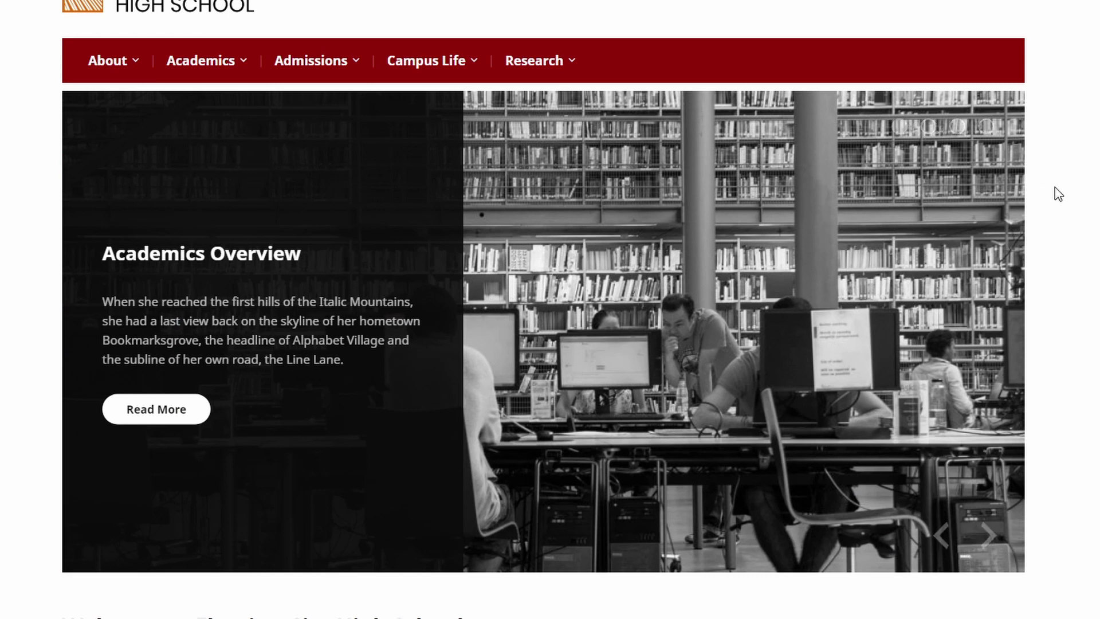
Step: Look through the homepage's featured pages, recent posts, side columns and footer
{"action": "scroll", "coordinate": [740, 280], "scroll_direction": "down", "scroll_amount": 9}
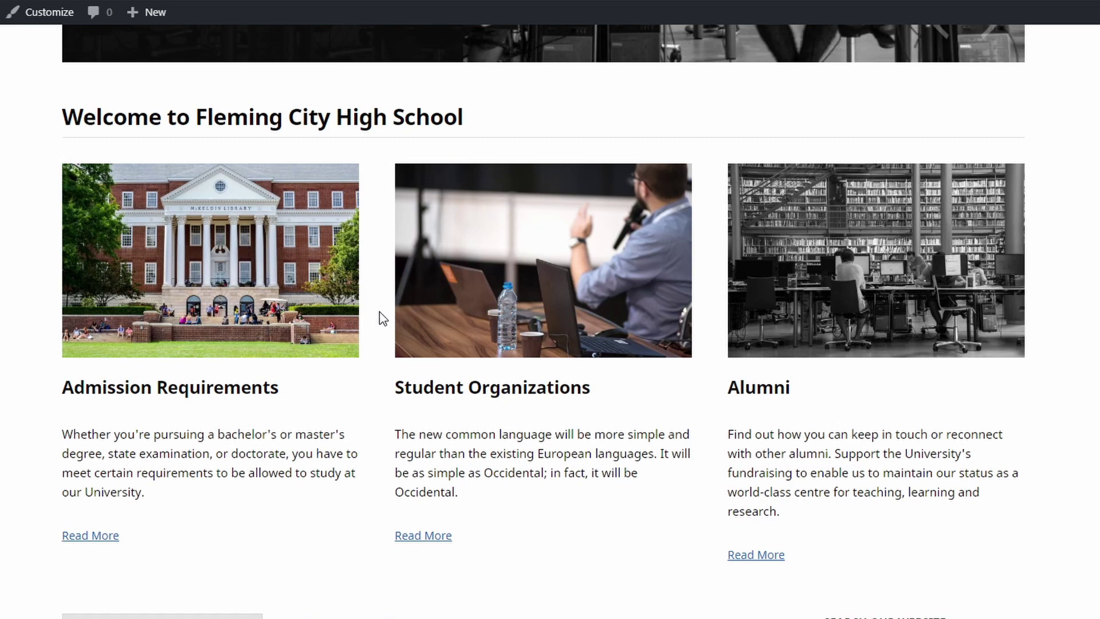
{"action": "scroll", "coordinate": [380, 316], "scroll_direction": "down", "scroll_amount": 10}
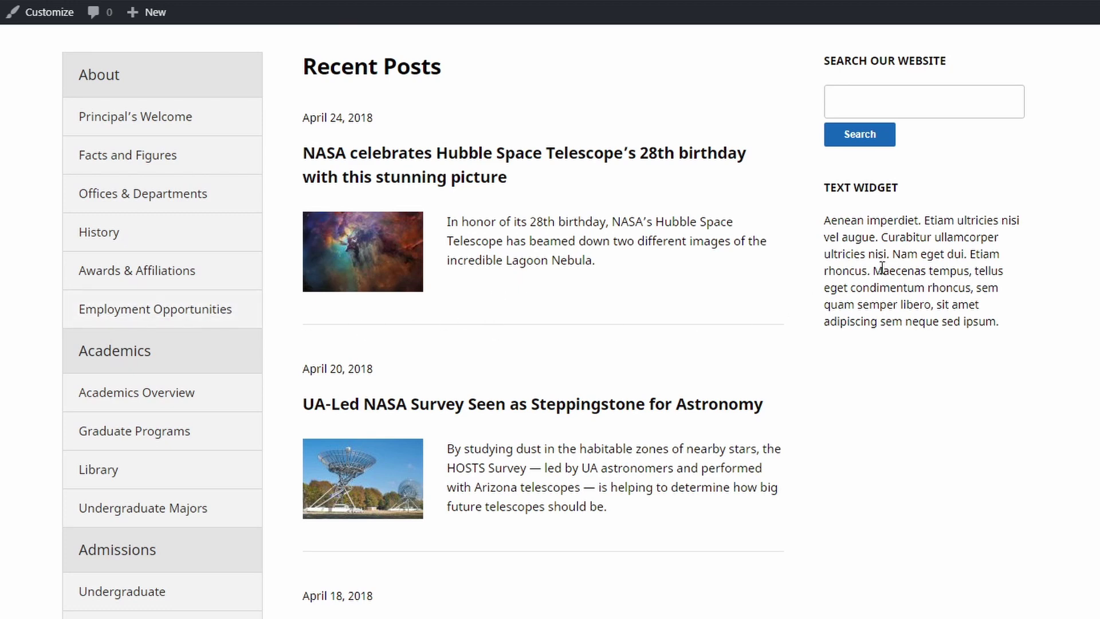
{"action": "scroll", "coordinate": [775, 316], "scroll_direction": "down", "scroll_amount": 20}
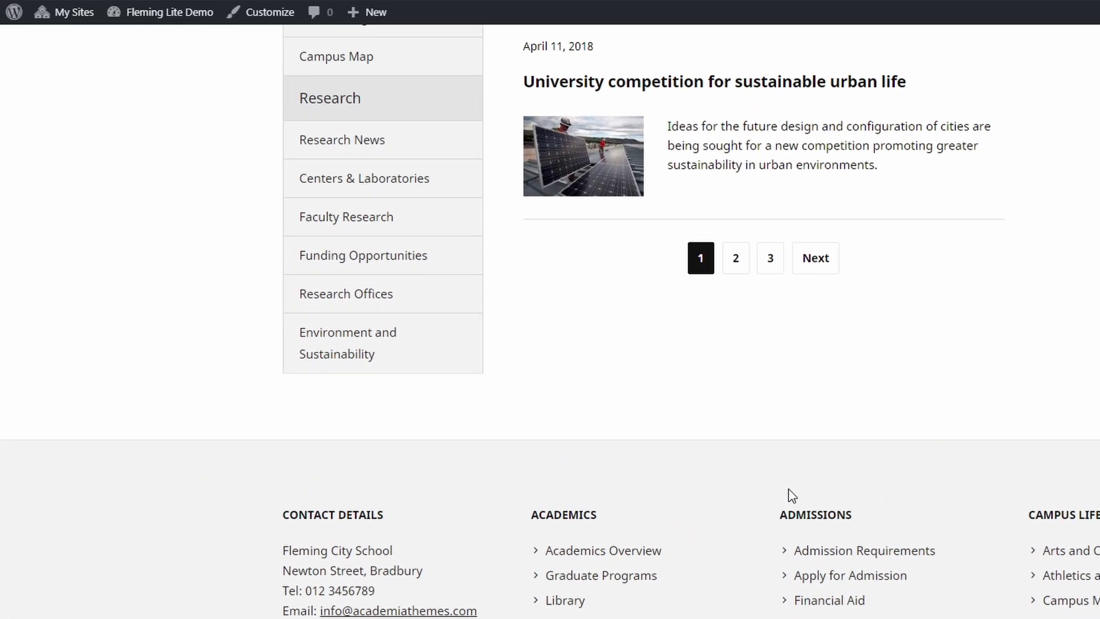
Step: Review the Fleming Lite Demo site's list of posts and its list of pages in the dashboard
{"action": "mouse_move", "coordinate": [163, 12]}
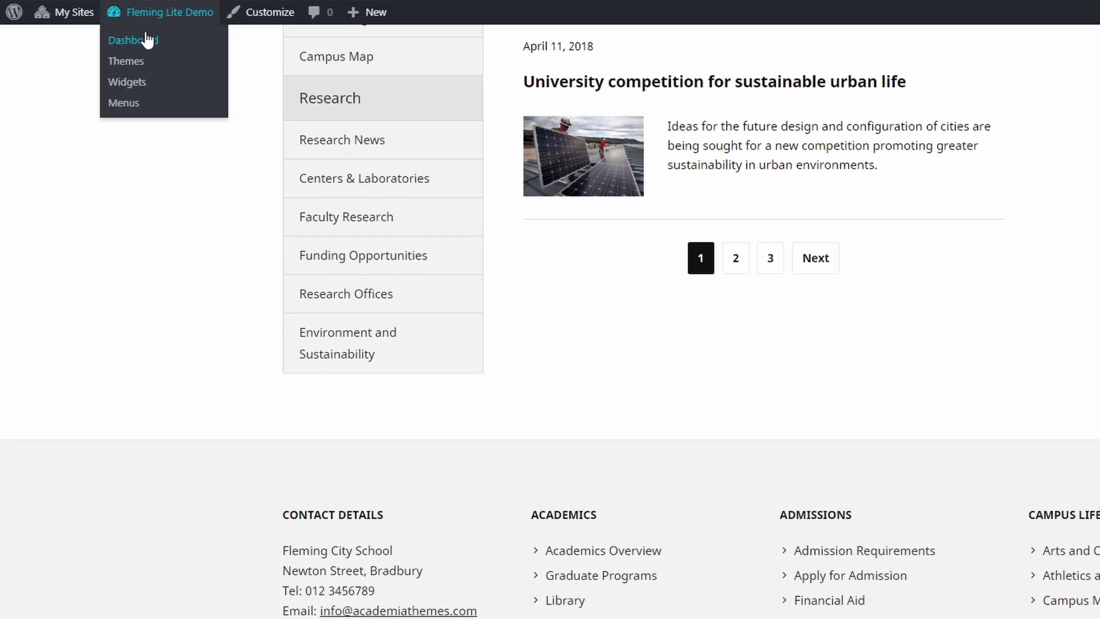
{"action": "left_click", "coordinate": [145, 36]}
{"action": "mouse_move", "coordinate": [87, 147]}
{"action": "left_click", "coordinate": [153, 142]}
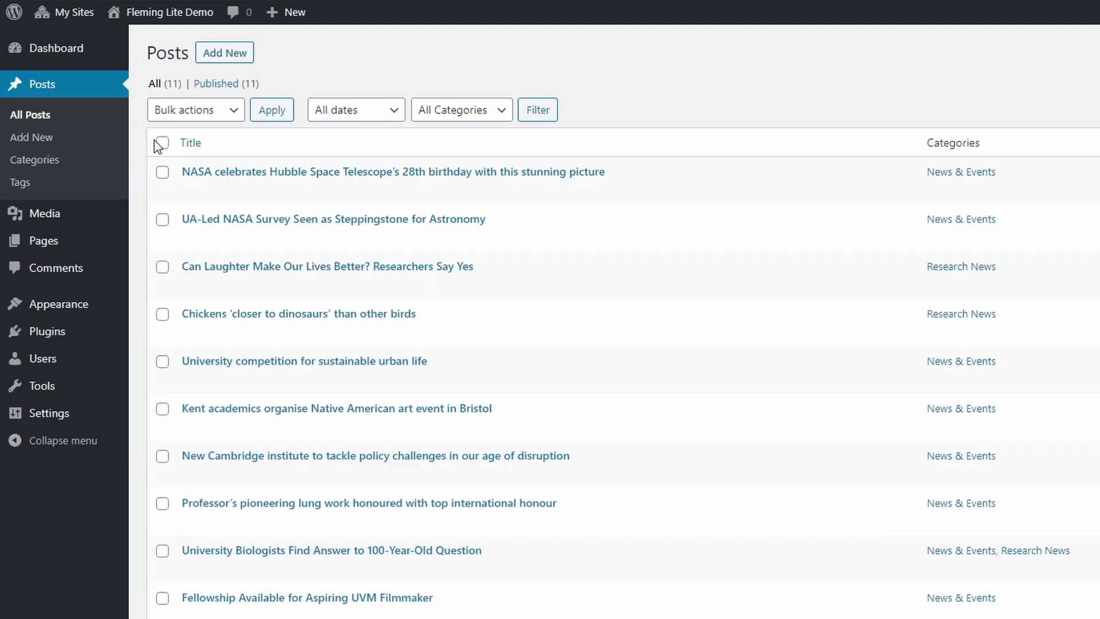
{"action": "mouse_move", "coordinate": [73, 248]}
{"action": "left_click", "coordinate": [151, 241]}
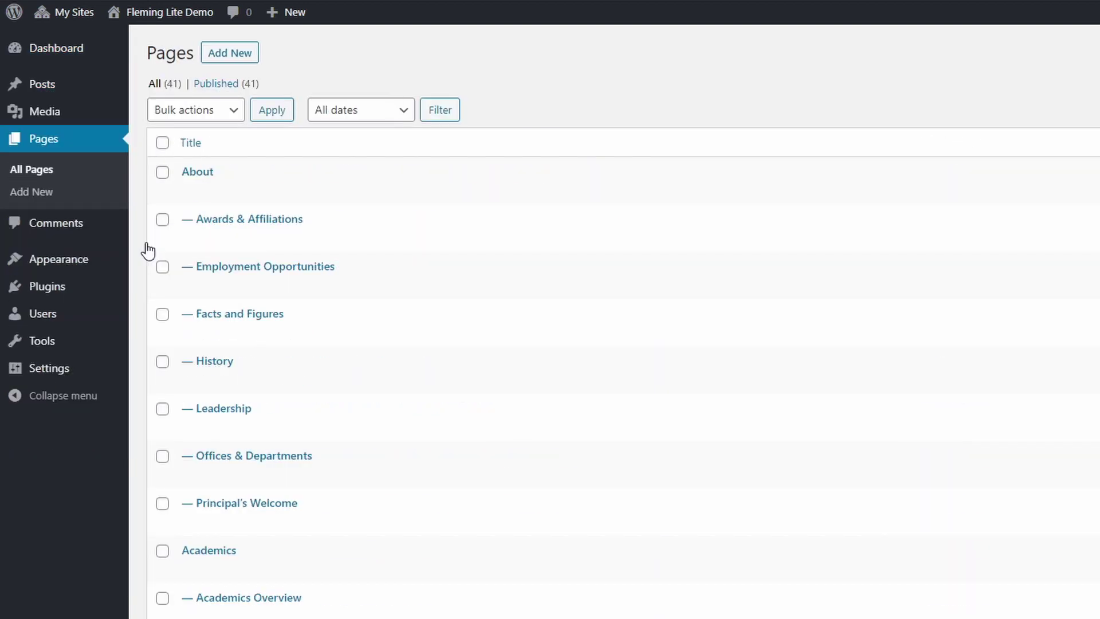
{"action": "scroll", "coordinate": [150, 249], "scroll_direction": "down", "scroll_amount": 10}
{"action": "scroll", "coordinate": [149, 245], "scroll_direction": "up", "scroll_amount": 10}
Step: Check what the homepage displays in the Reading settings and return to the site's front end
{"action": "mouse_move", "coordinate": [98, 372]}
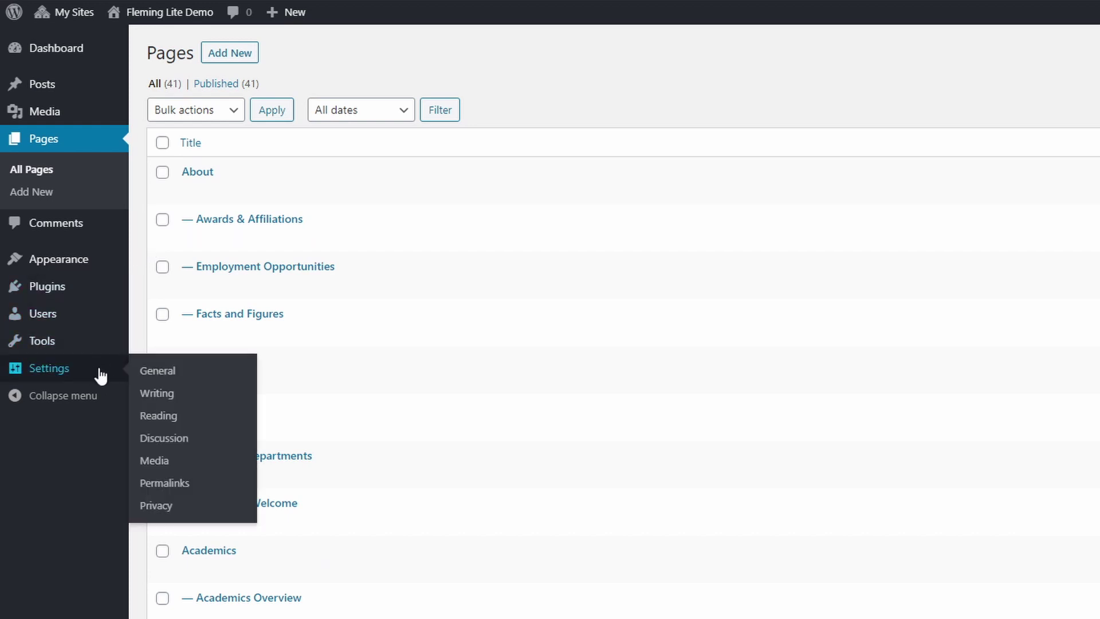
{"action": "left_click", "coordinate": [159, 418]}
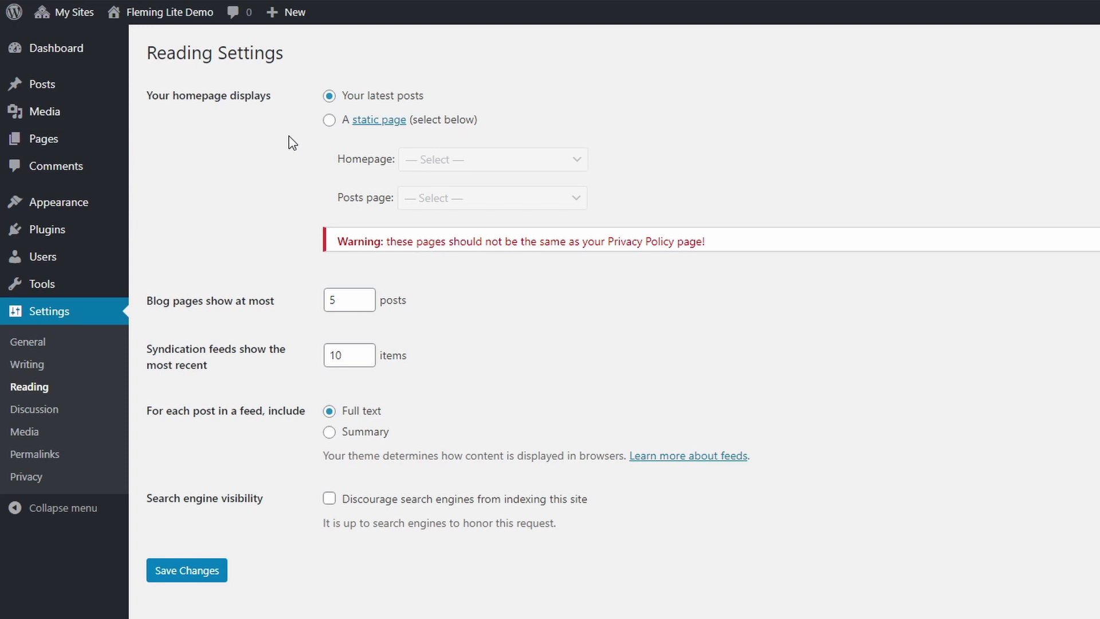
{"action": "left_click", "coordinate": [163, 12]}
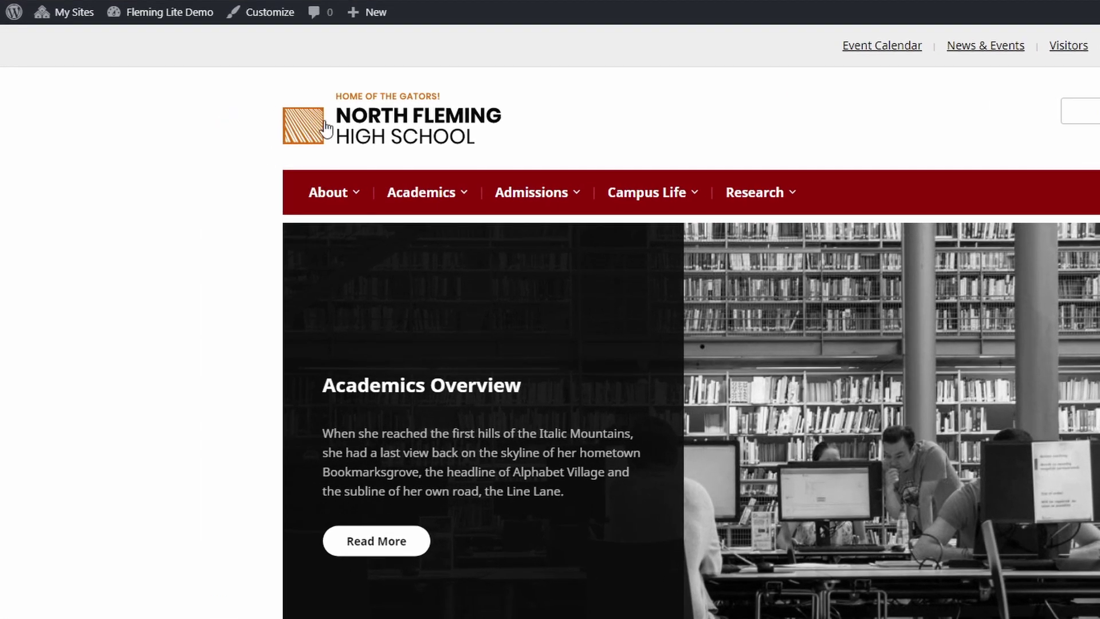
Step: Change the site logo to the University of the Promised Land image (logo2) without cropping, and publish the change
{"action": "left_click", "coordinate": [261, 17]}
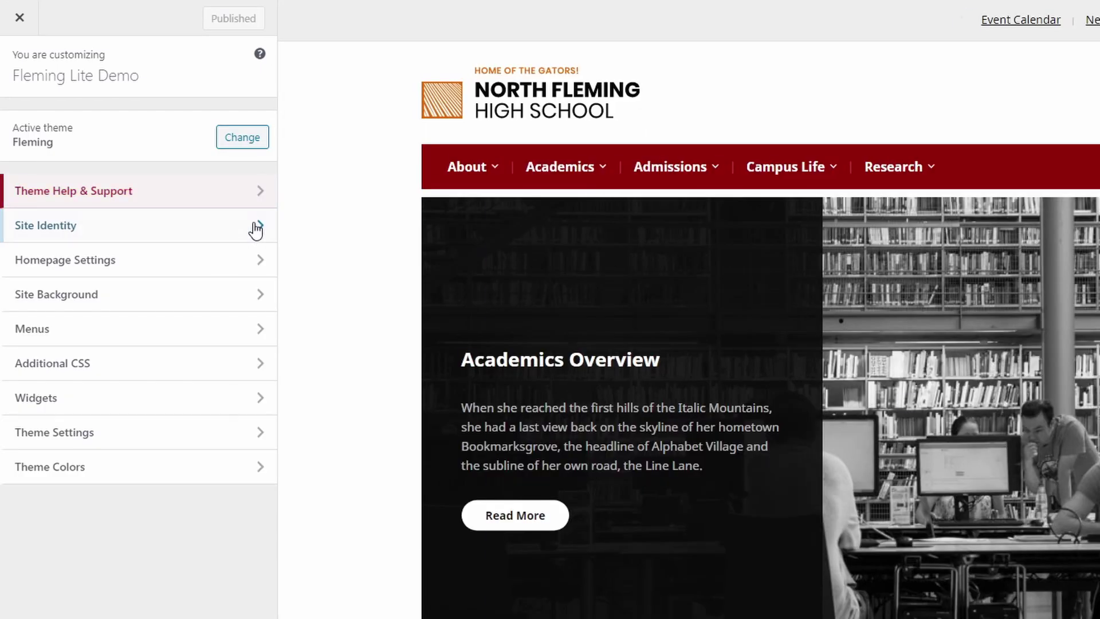
{"action": "left_click", "coordinate": [256, 228]}
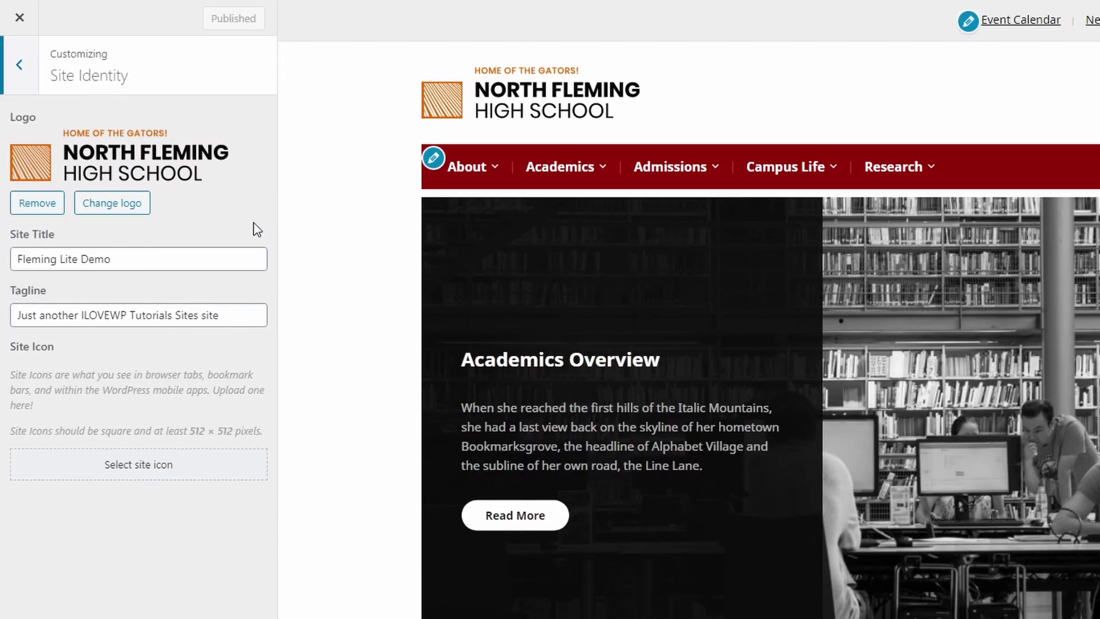
{"action": "left_click", "coordinate": [113, 203]}
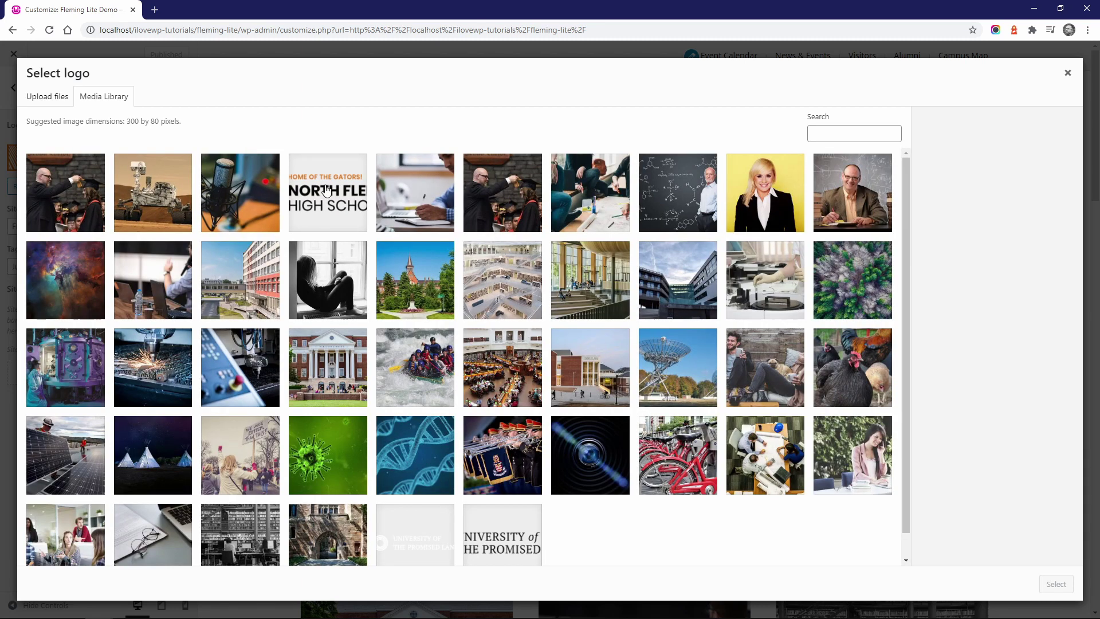
{"action": "left_click", "coordinate": [514, 541]}
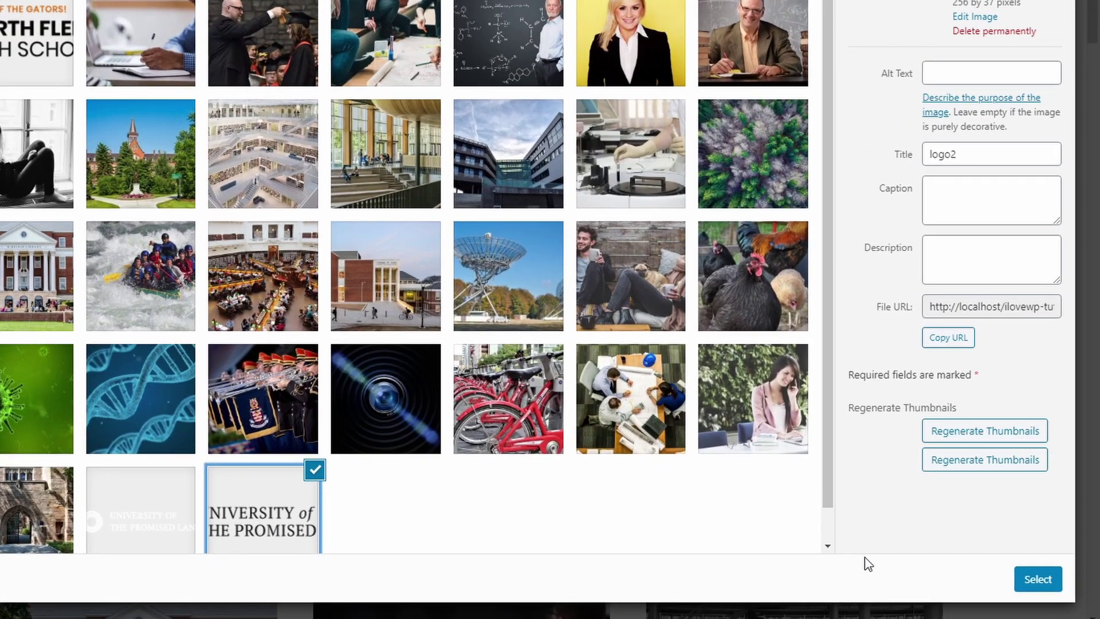
{"action": "left_click", "coordinate": [1019, 581]}
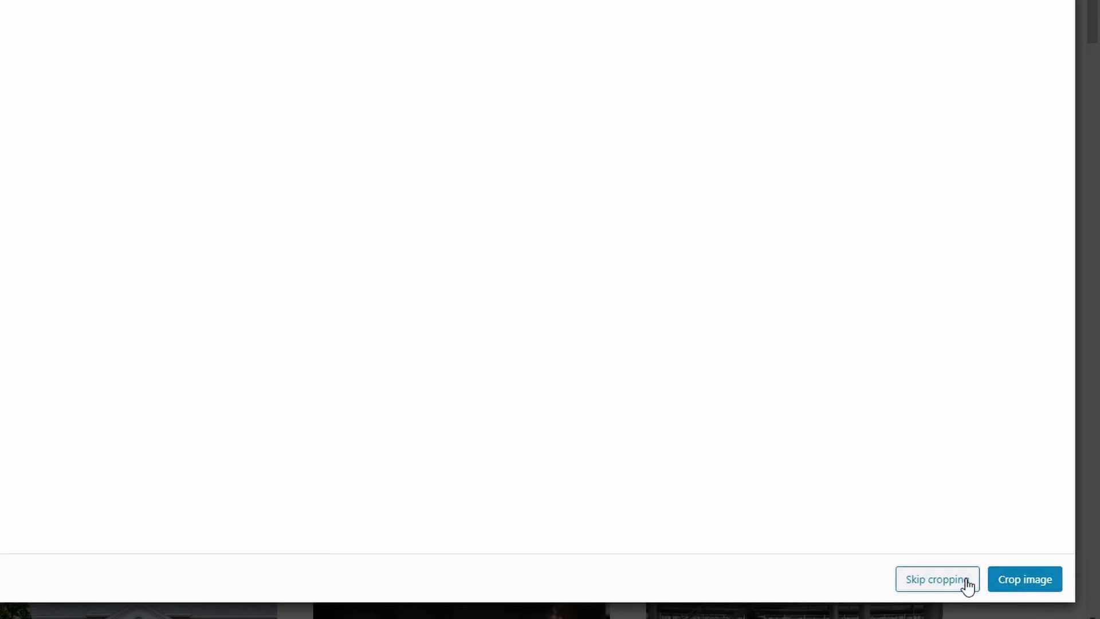
{"action": "left_click", "coordinate": [942, 581]}
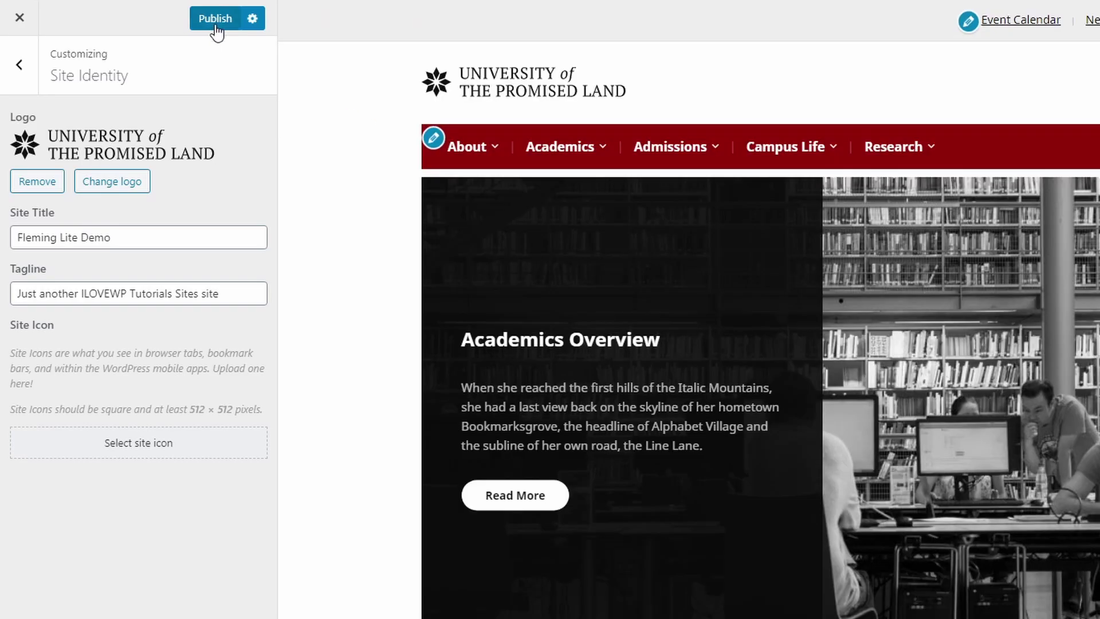
{"action": "left_click", "coordinate": [215, 20]}
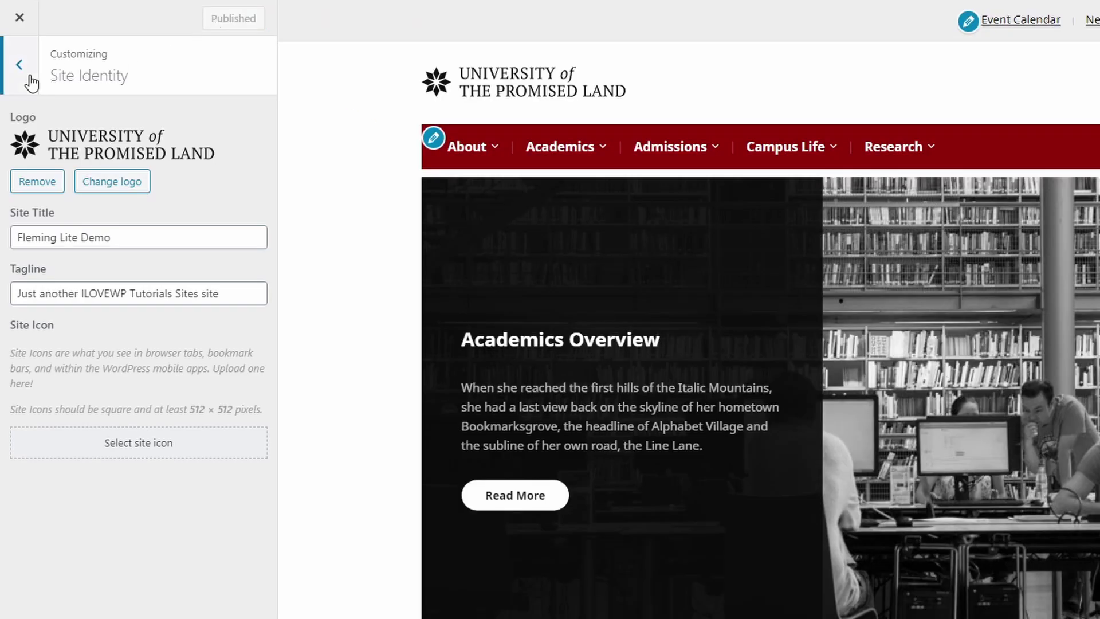
Step: Review the theme's menu locations in the Customizer and check the main menu's dropdowns in the preview
{"action": "left_click", "coordinate": [29, 80]}
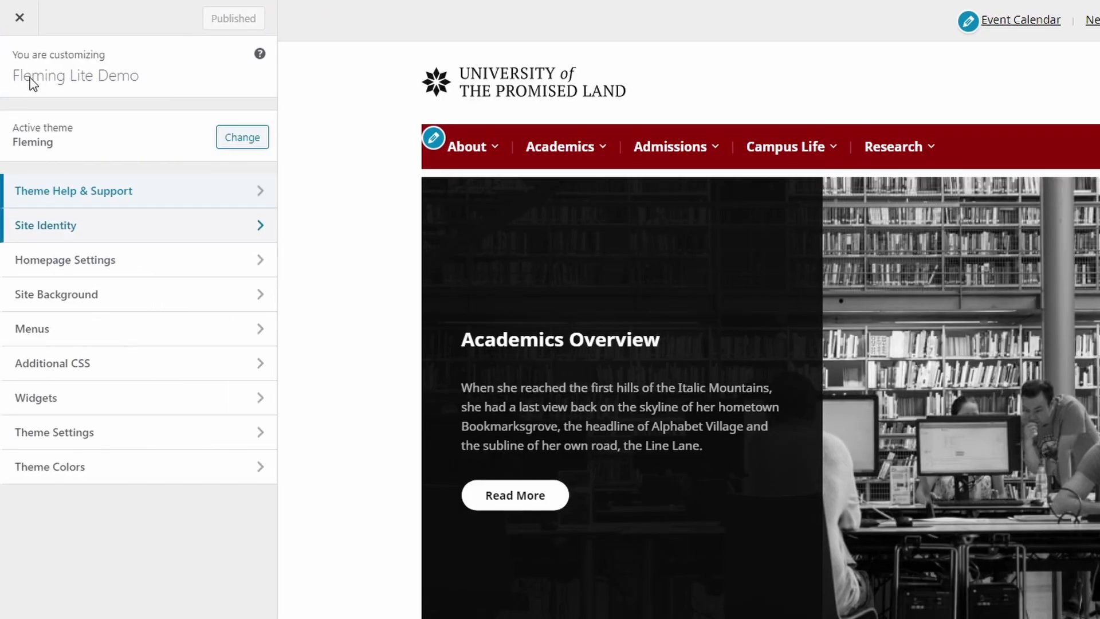
{"action": "left_click", "coordinate": [80, 335]}
{"action": "left_click", "coordinate": [99, 532]}
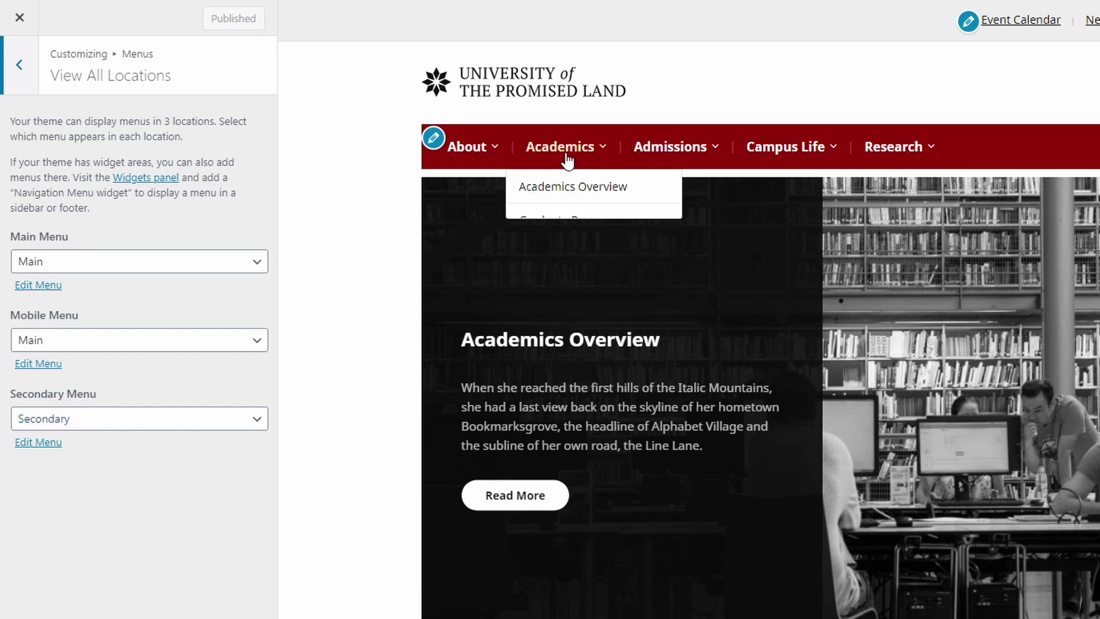
{"action": "mouse_move", "coordinate": [778, 154]}
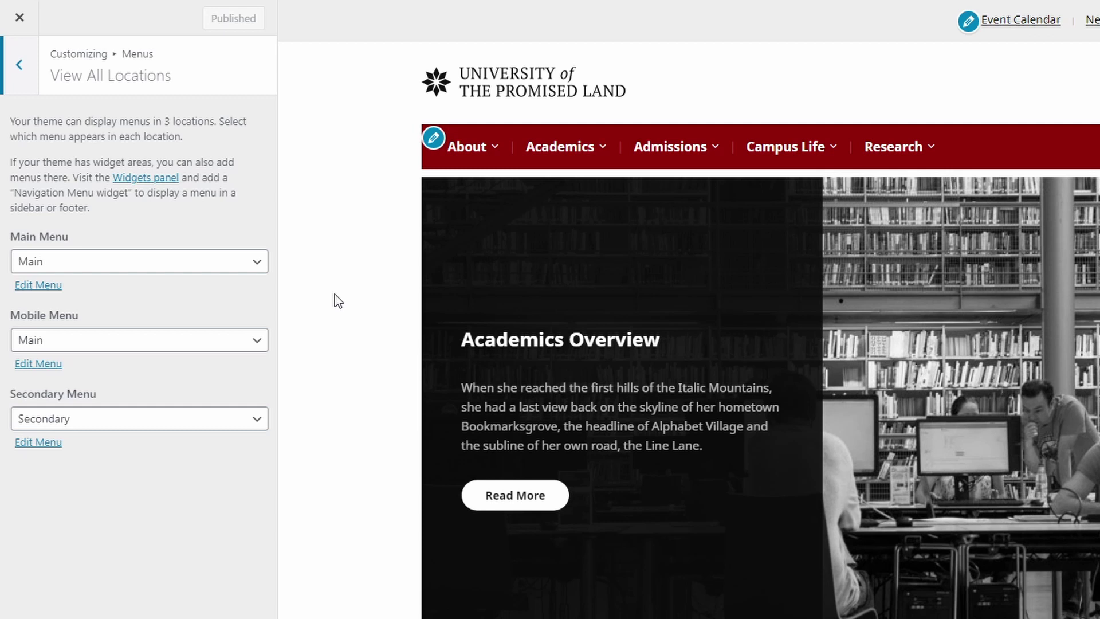
Step: Preview the site at tablet width and check the mobile menu by expanding and collapsing its submenus
{"action": "left_click", "coordinate": [68, 342]}
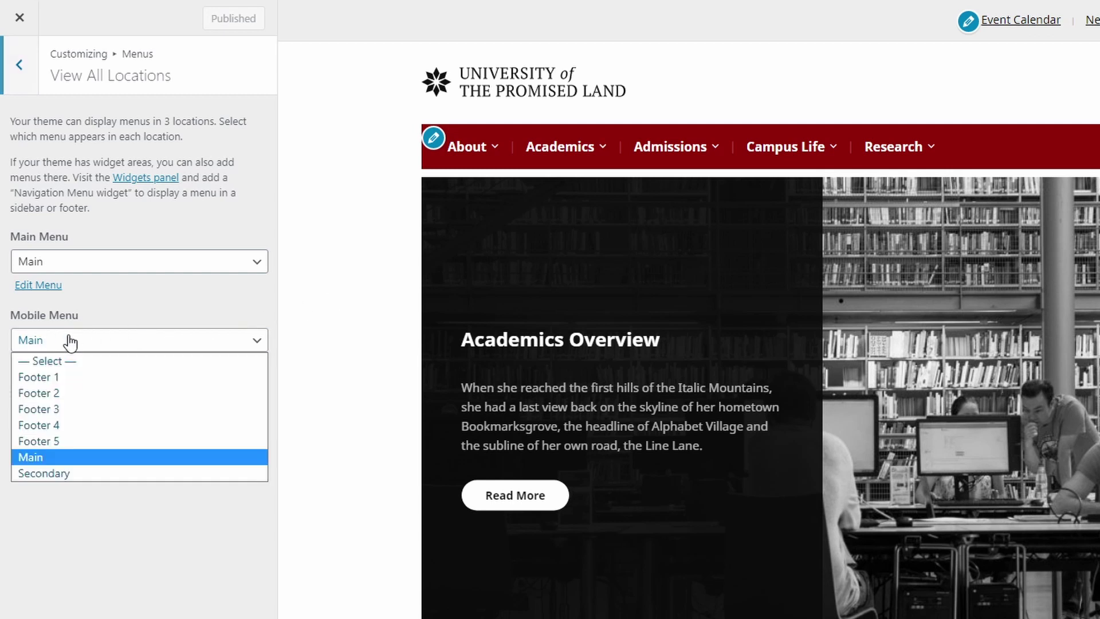
{"action": "left_click", "coordinate": [70, 342]}
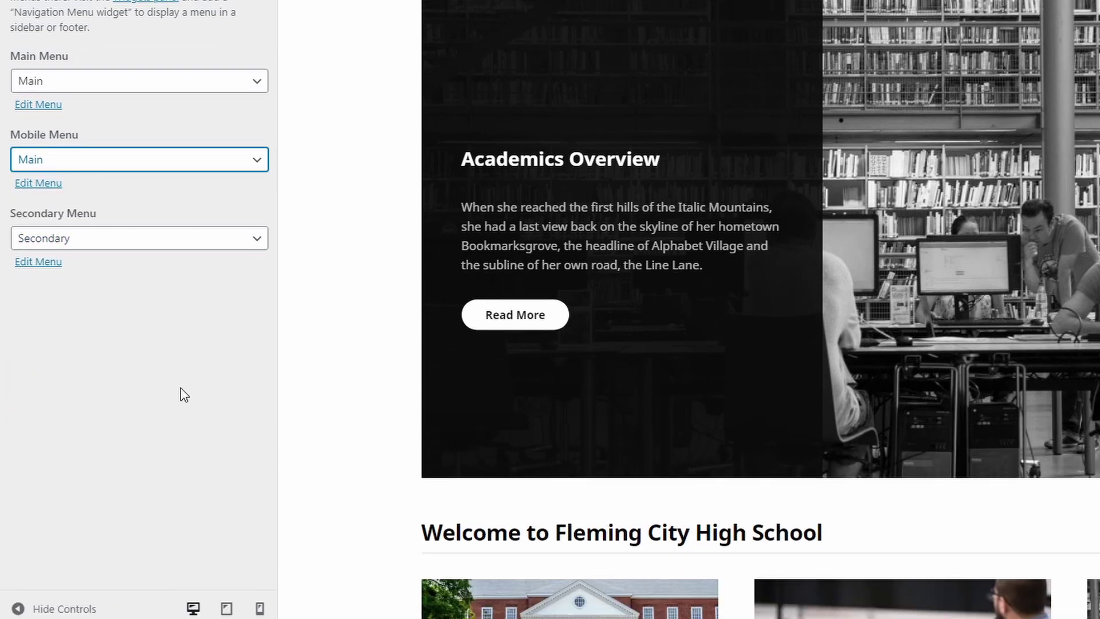
{"action": "left_click", "coordinate": [227, 610]}
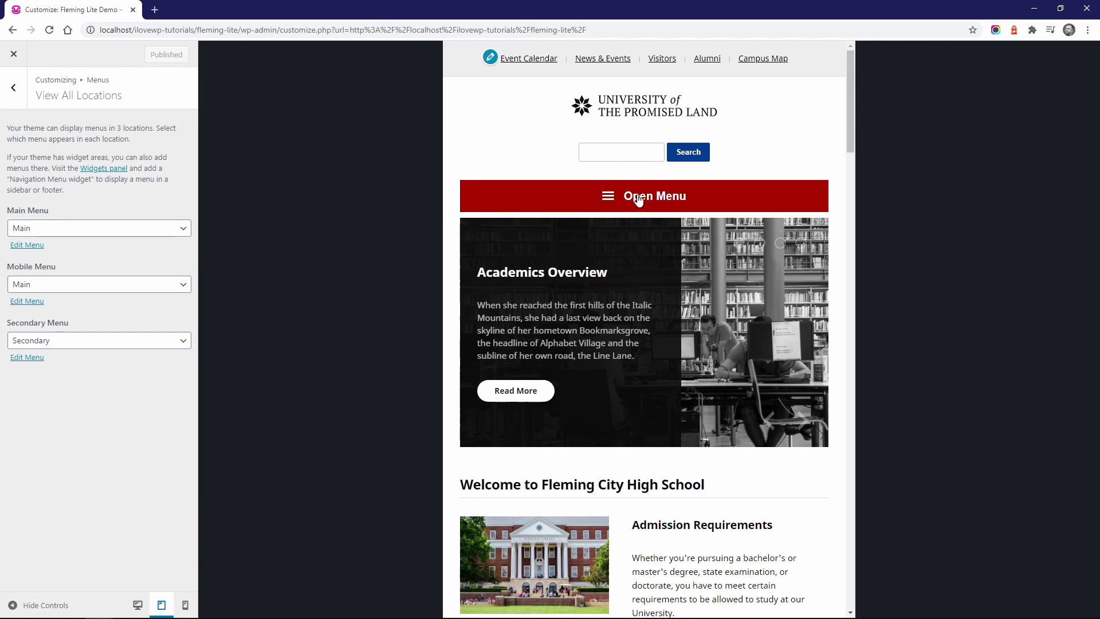
{"action": "left_click", "coordinate": [639, 197]}
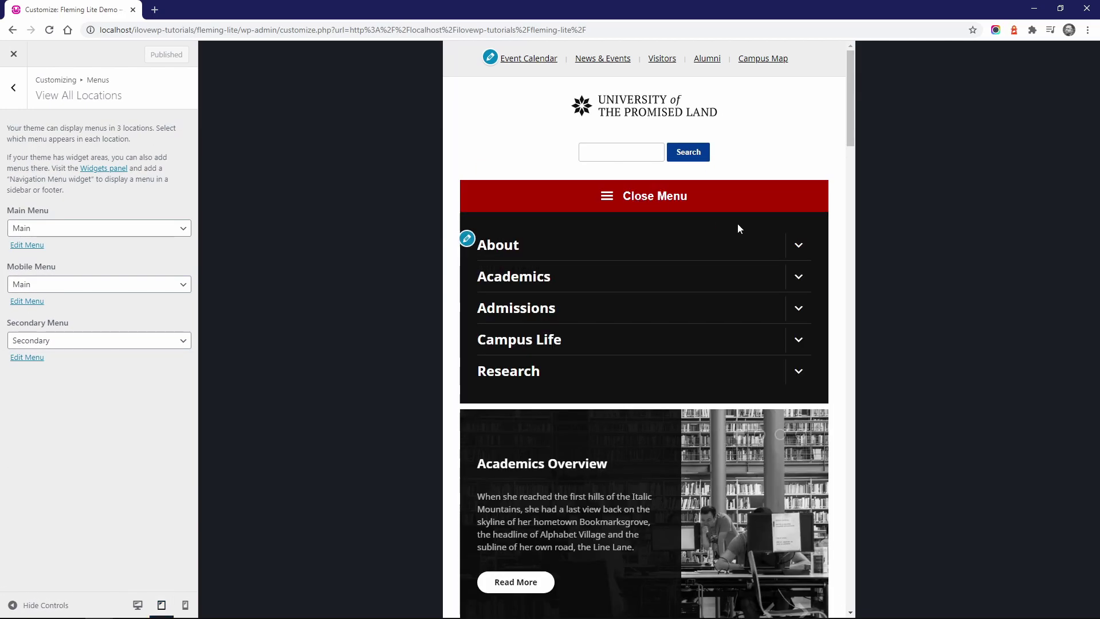
{"action": "left_click", "coordinate": [798, 277]}
{"action": "left_click", "coordinate": [798, 277]}
{"action": "left_click", "coordinate": [799, 246]}
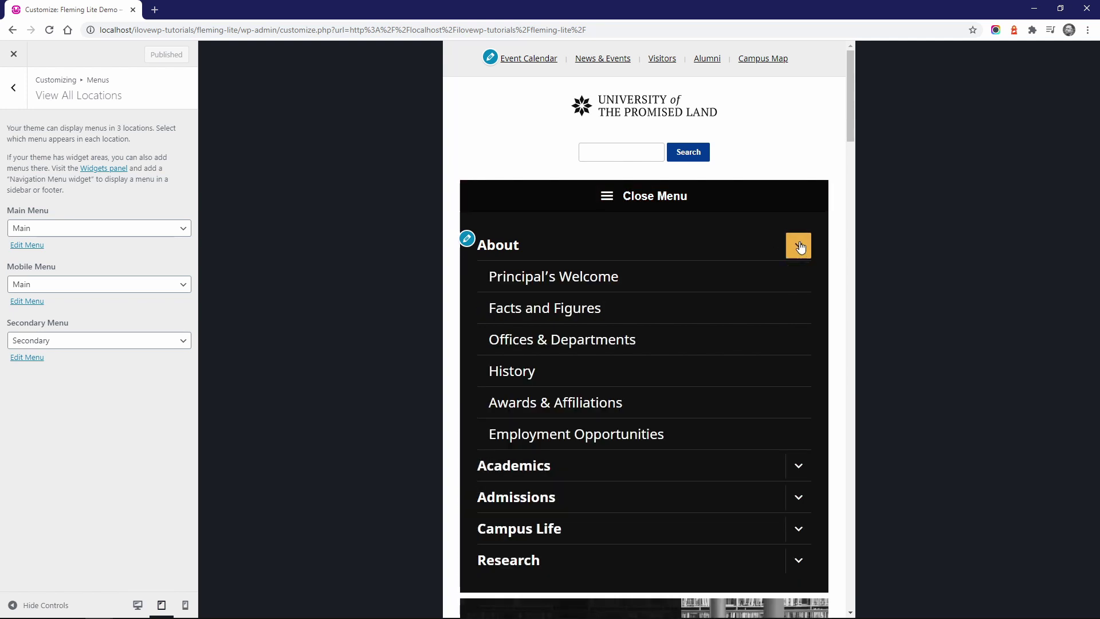
{"action": "left_click", "coordinate": [799, 247]}
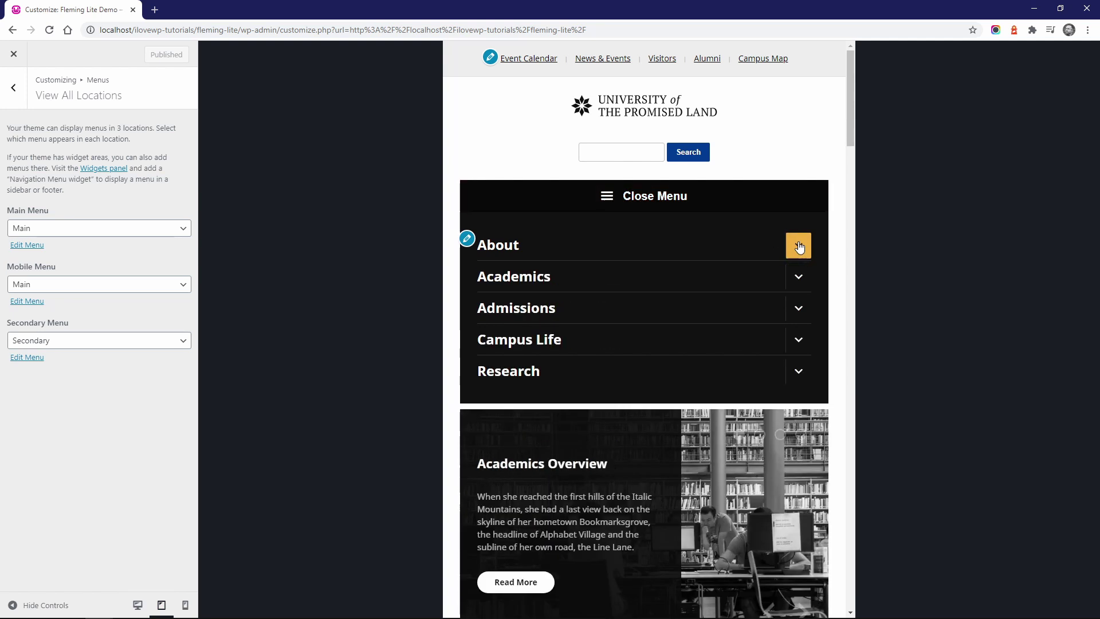
Step: Try Footer 2 in the Mobile Menu location, then set it back to Main and publish
{"action": "left_click", "coordinate": [74, 287]}
{"action": "left_click", "coordinate": [52, 325]}
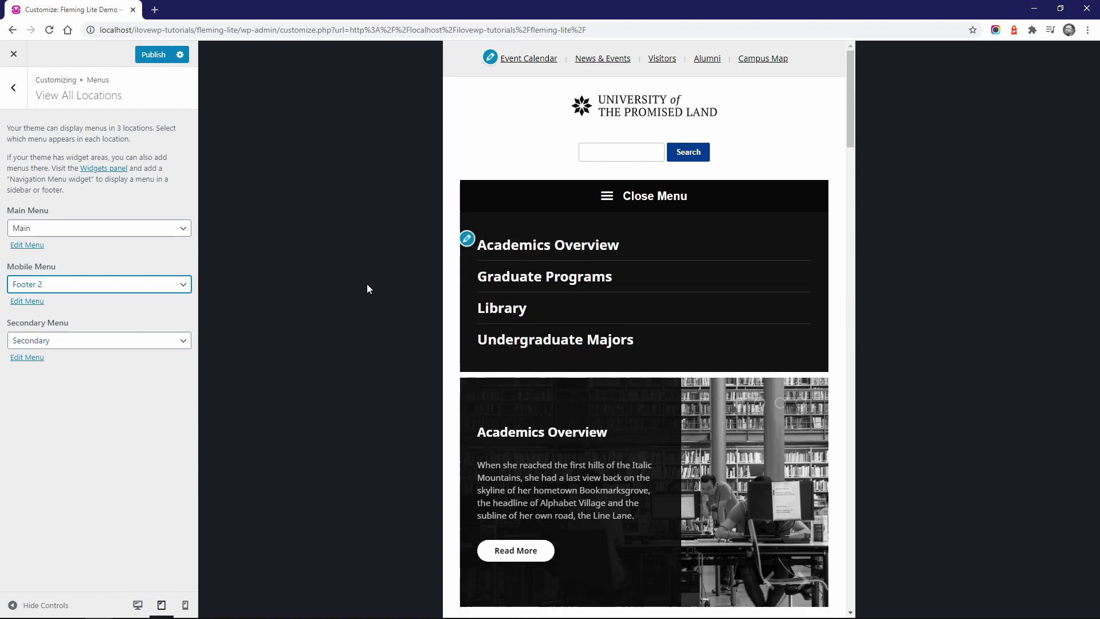
{"action": "left_click", "coordinate": [89, 289]}
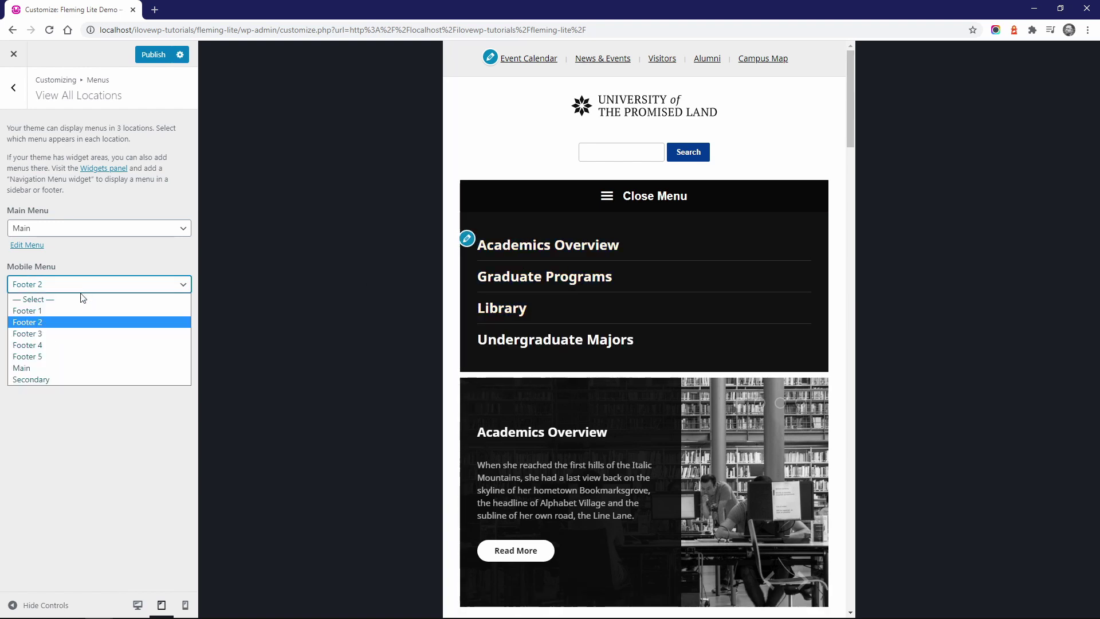
{"action": "left_click", "coordinate": [51, 367]}
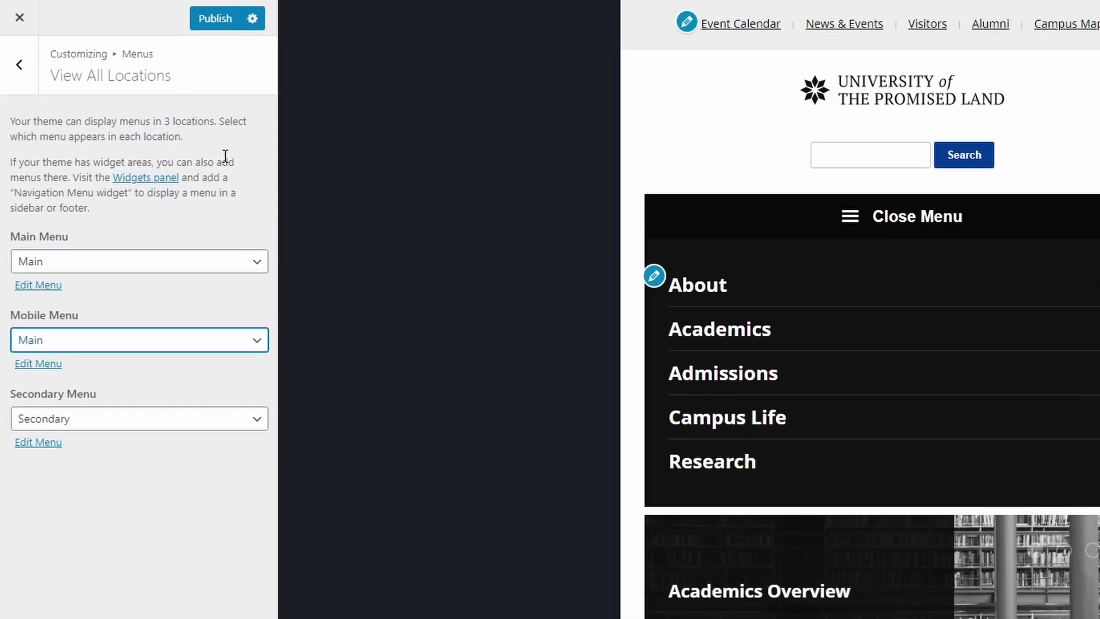
{"action": "left_click", "coordinate": [212, 23]}
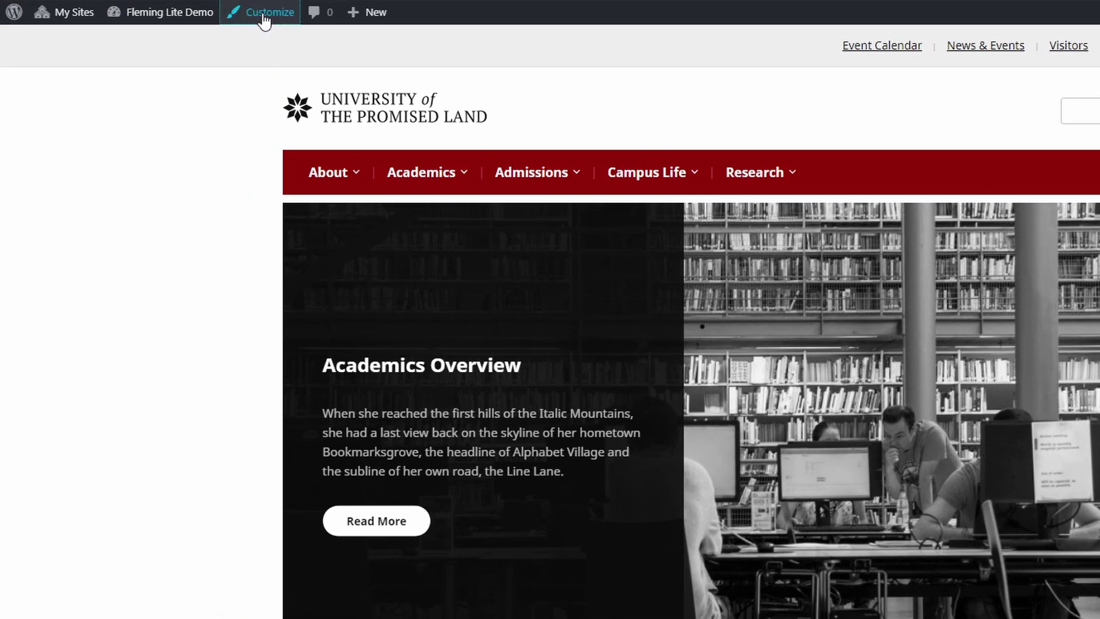
Step: Open the theme's Homepage settings in the Customizer and switch the homepage pages slideshow off and on again
{"action": "left_click", "coordinate": [264, 12]}
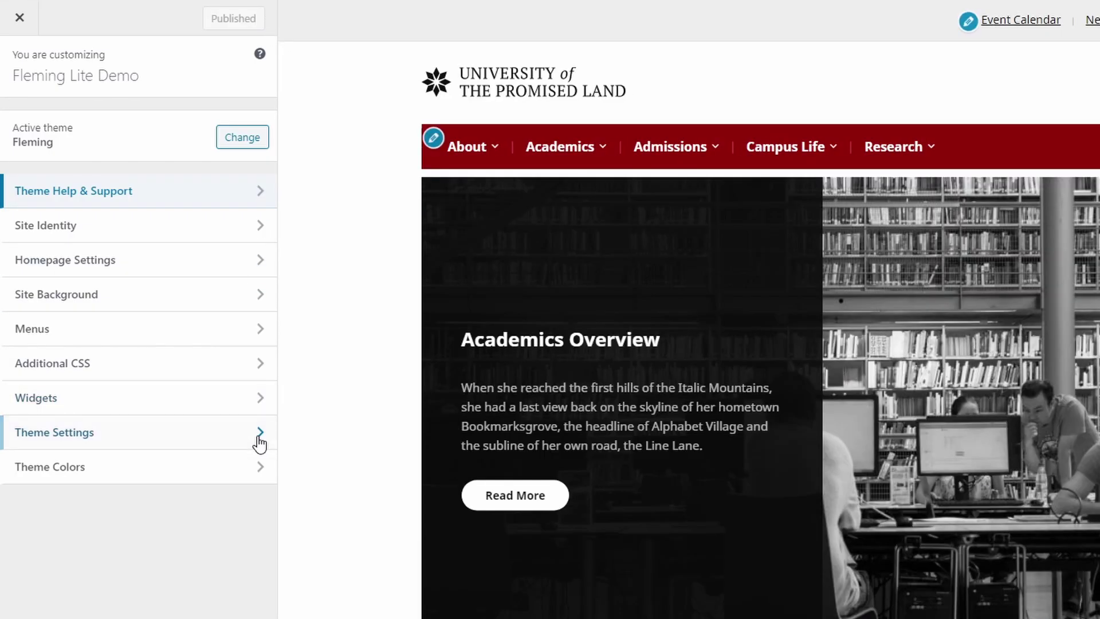
{"action": "left_click", "coordinate": [260, 443]}
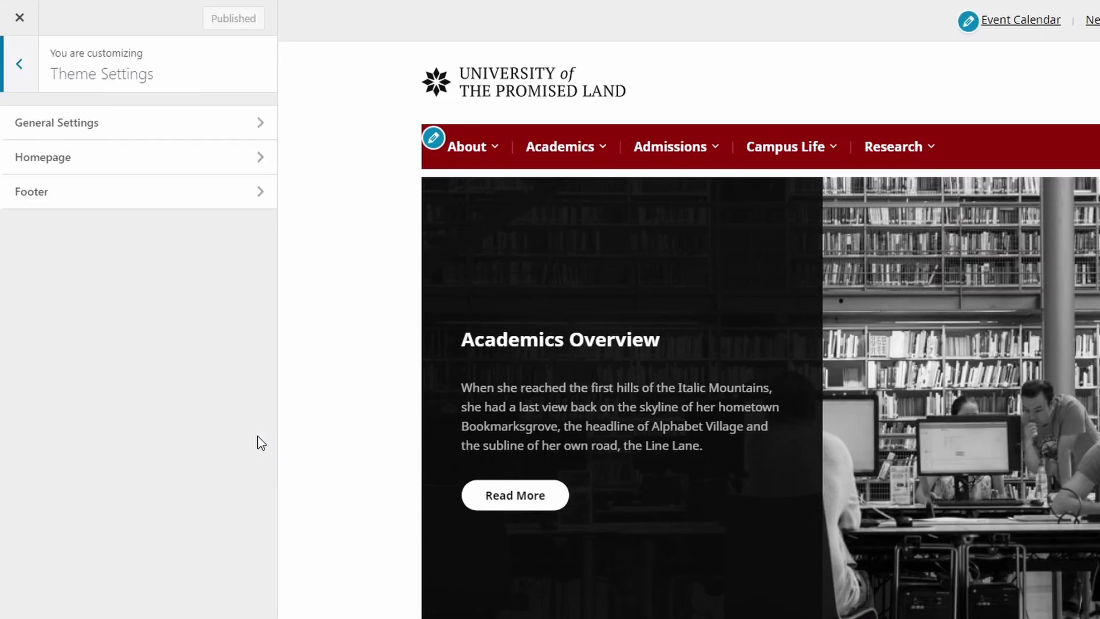
{"action": "left_click", "coordinate": [262, 164]}
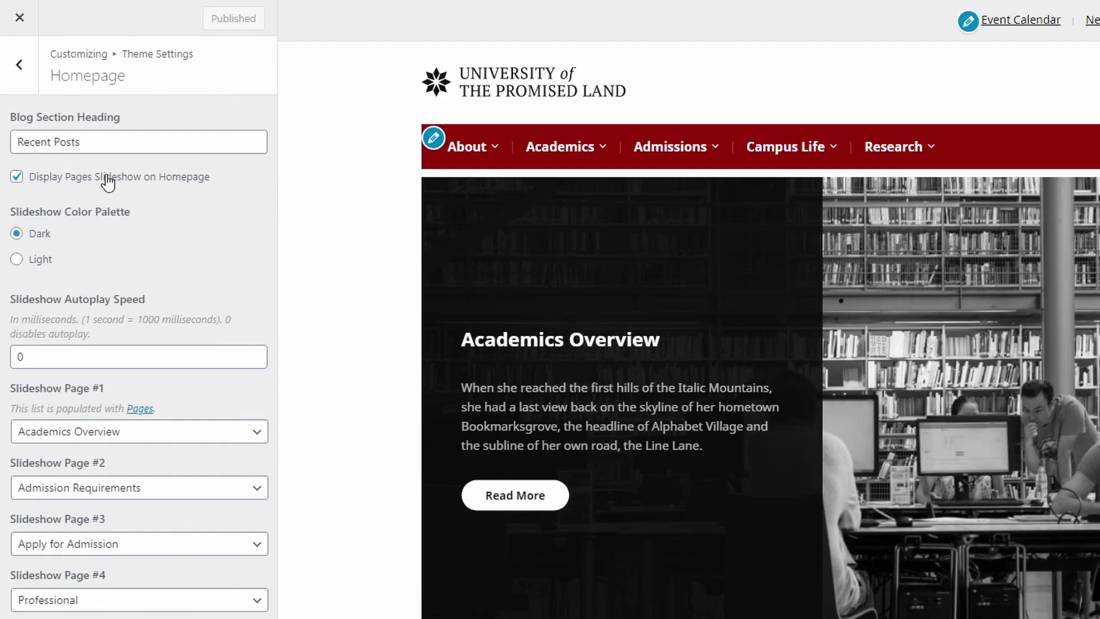
{"action": "left_click", "coordinate": [105, 182]}
{"action": "left_click", "coordinate": [107, 182]}
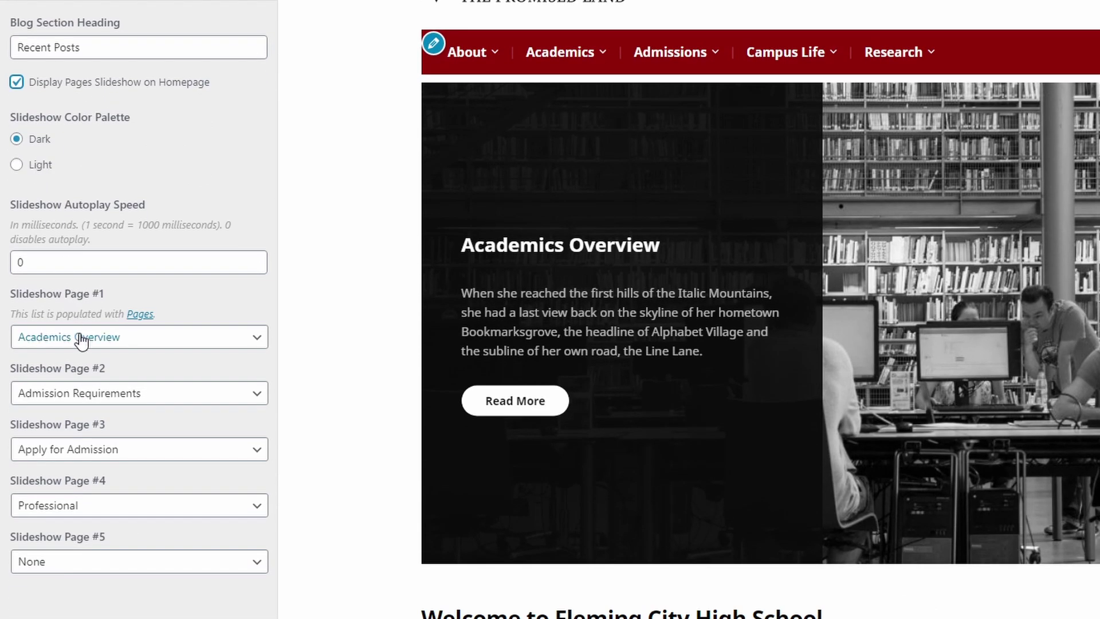
Step: Try the Graduate page as Slideshow Page #1, then set it back to Academics Overview
{"action": "left_click", "coordinate": [82, 338]}
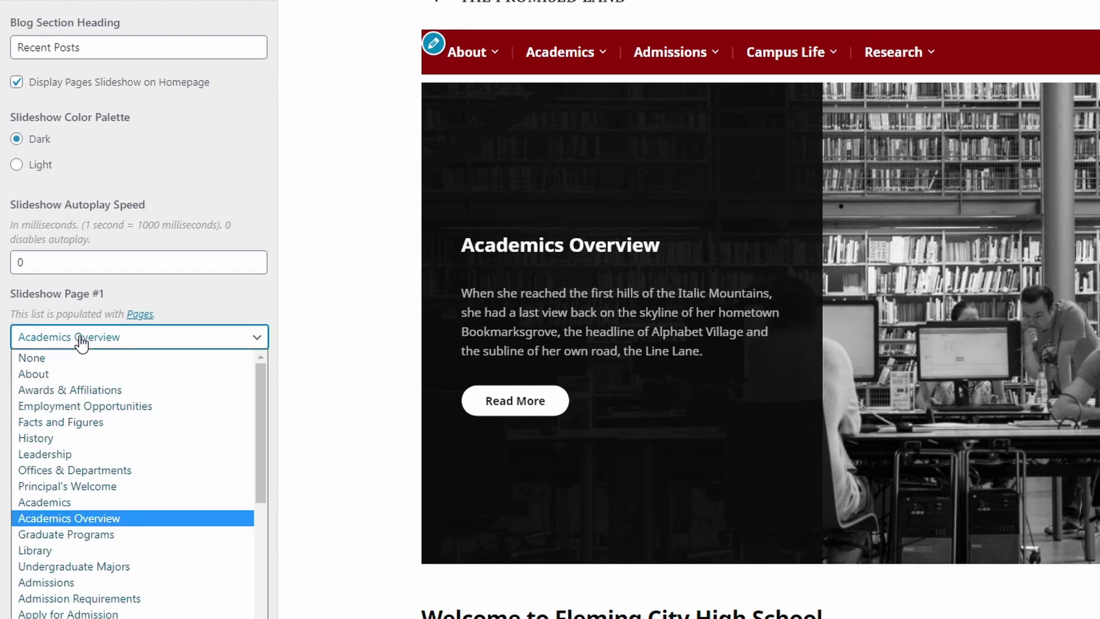
{"action": "left_click", "coordinate": [40, 530]}
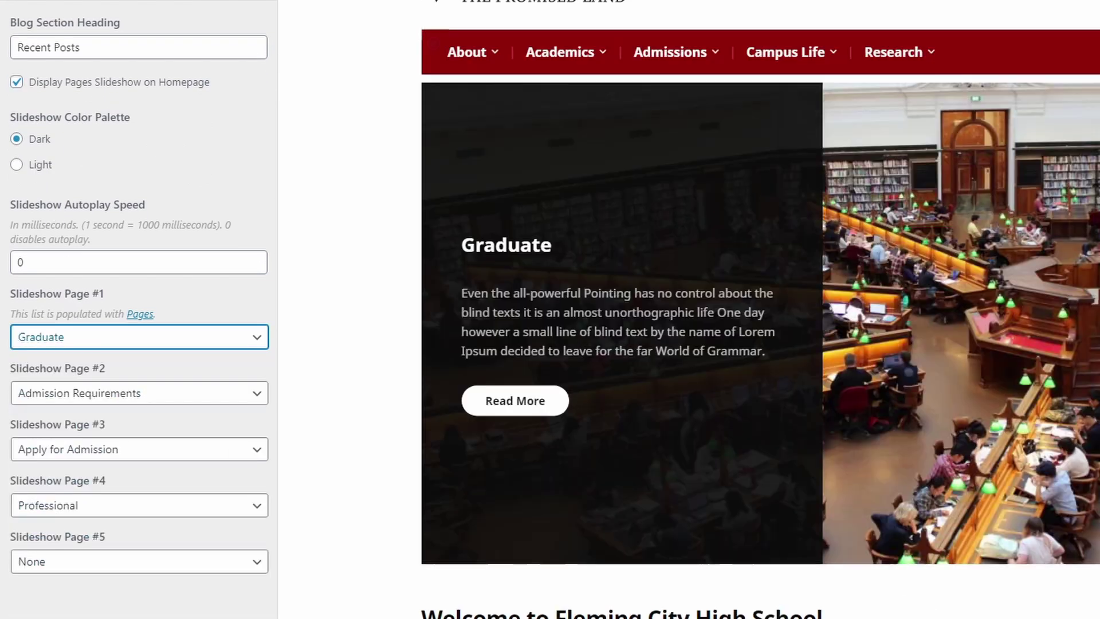
{"action": "left_click", "coordinate": [66, 342]}
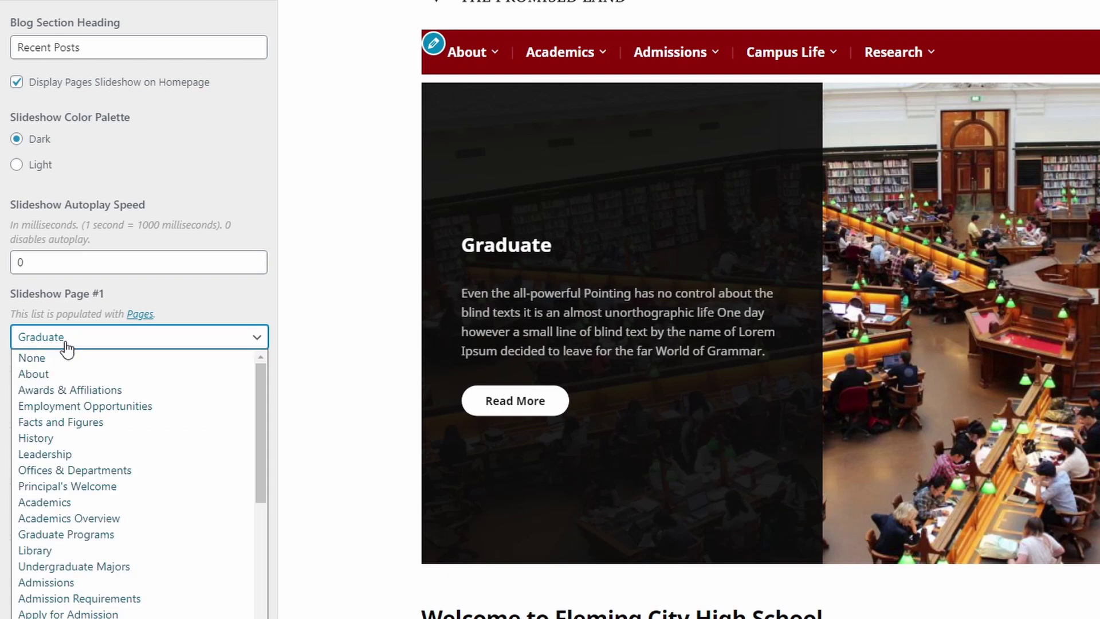
{"action": "left_click", "coordinate": [75, 519]}
Step: Try the Light slideshow color palette, return it to Dark, and leave the Customizer without publishing
{"action": "left_click", "coordinate": [40, 166]}
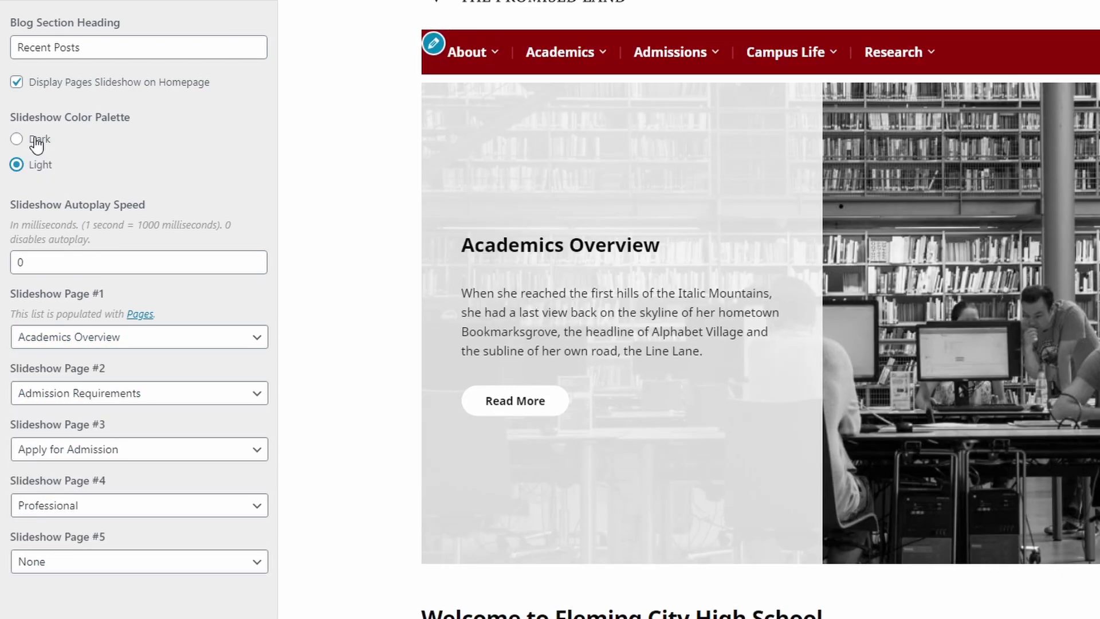
{"action": "left_click", "coordinate": [36, 145]}
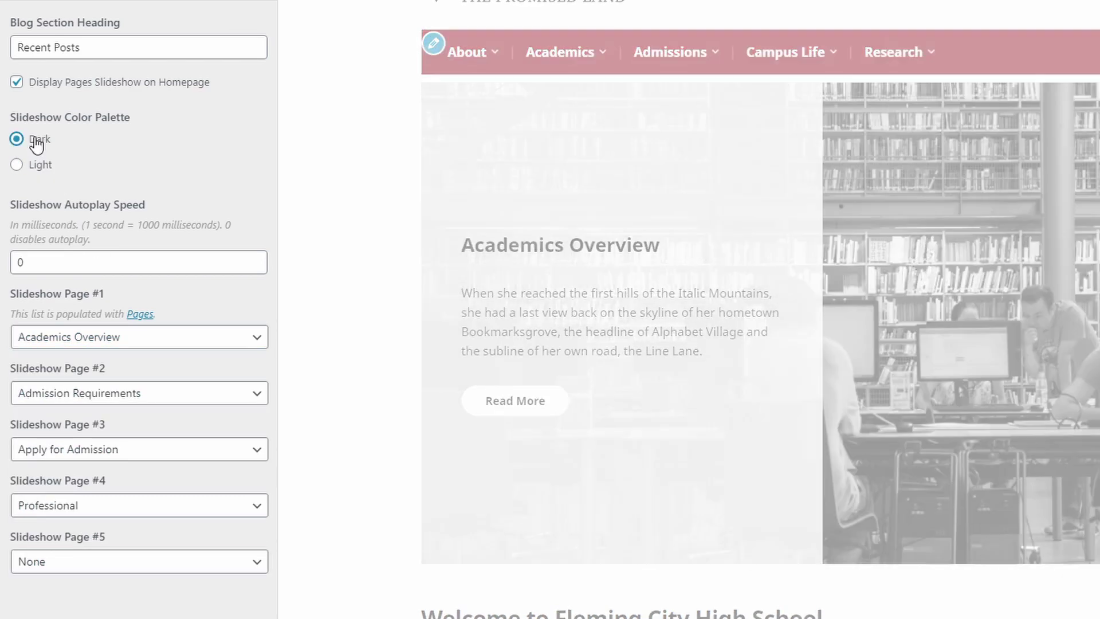
{"action": "key", "text": "Tab"}
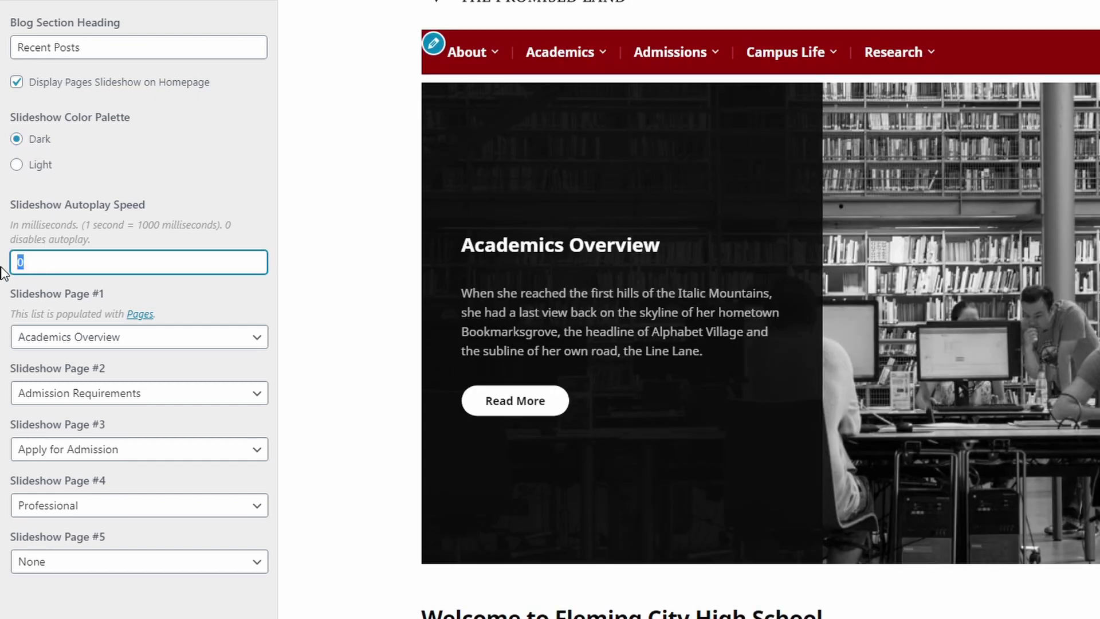
{"action": "left_click", "coordinate": [182, 226]}
{"action": "left_click", "coordinate": [19, 64]}
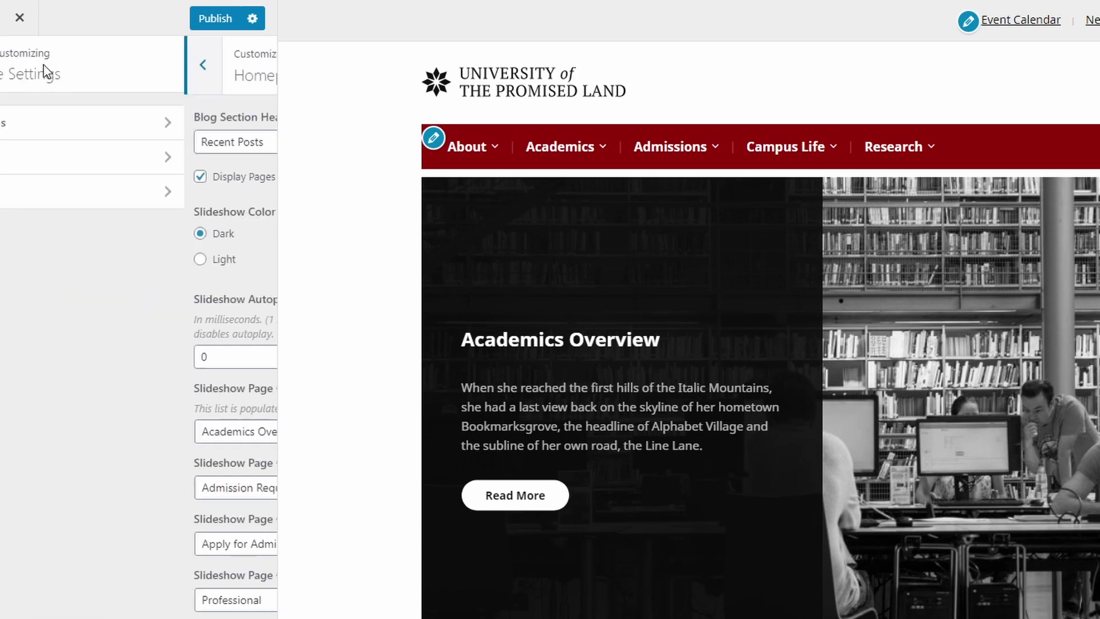
{"action": "left_click", "coordinate": [22, 18]}
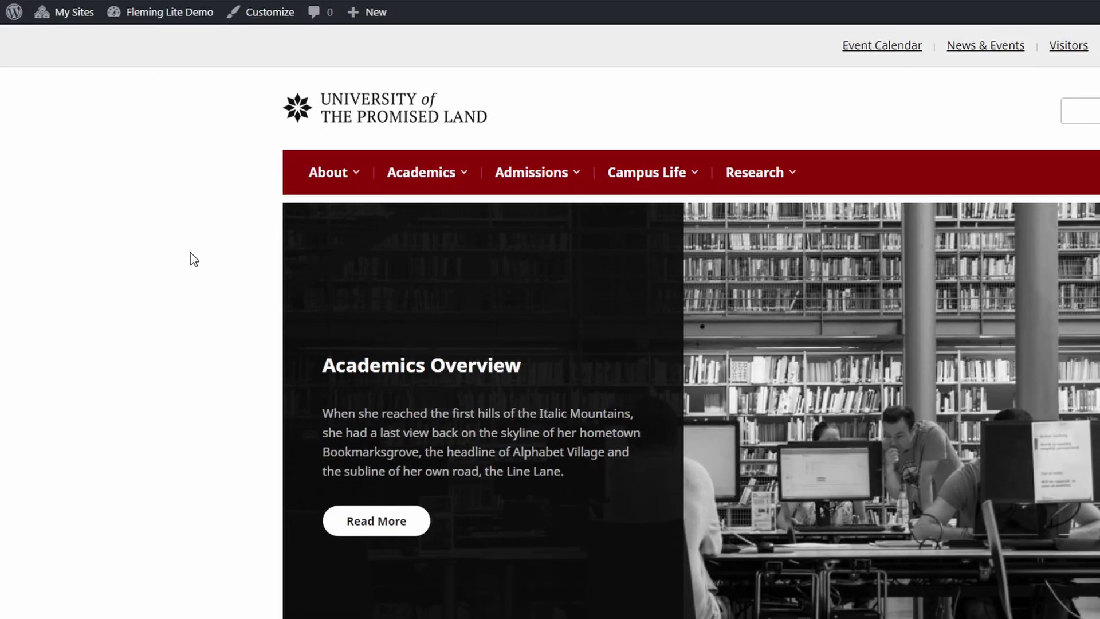
Step: Review the homepage's featured pages section and the settings of its Featured Pages widget in the Homepage: Content Widgets area
{"action": "scroll", "coordinate": [189, 258], "scroll_direction": "down", "scroll_amount": 8}
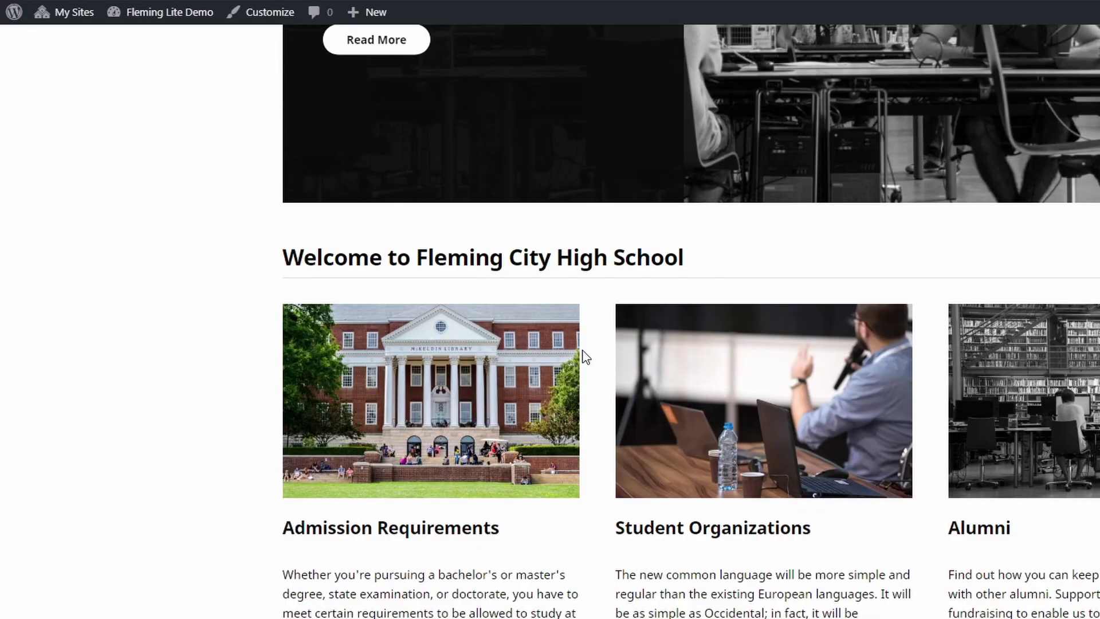
{"action": "mouse_move", "coordinate": [172, 22]}
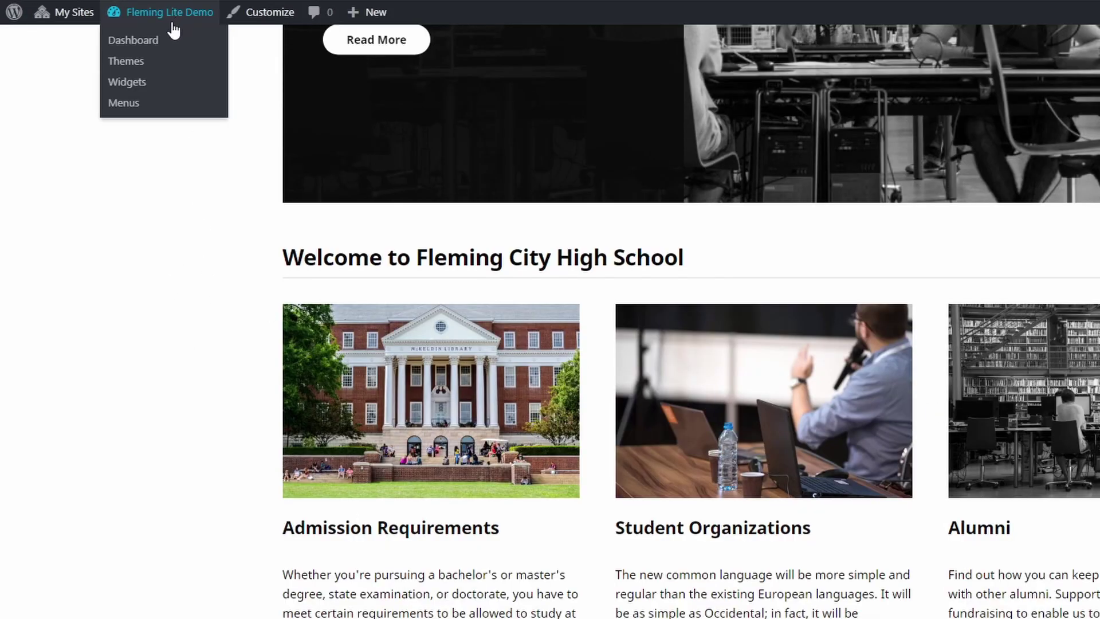
{"action": "left_click", "coordinate": [139, 85]}
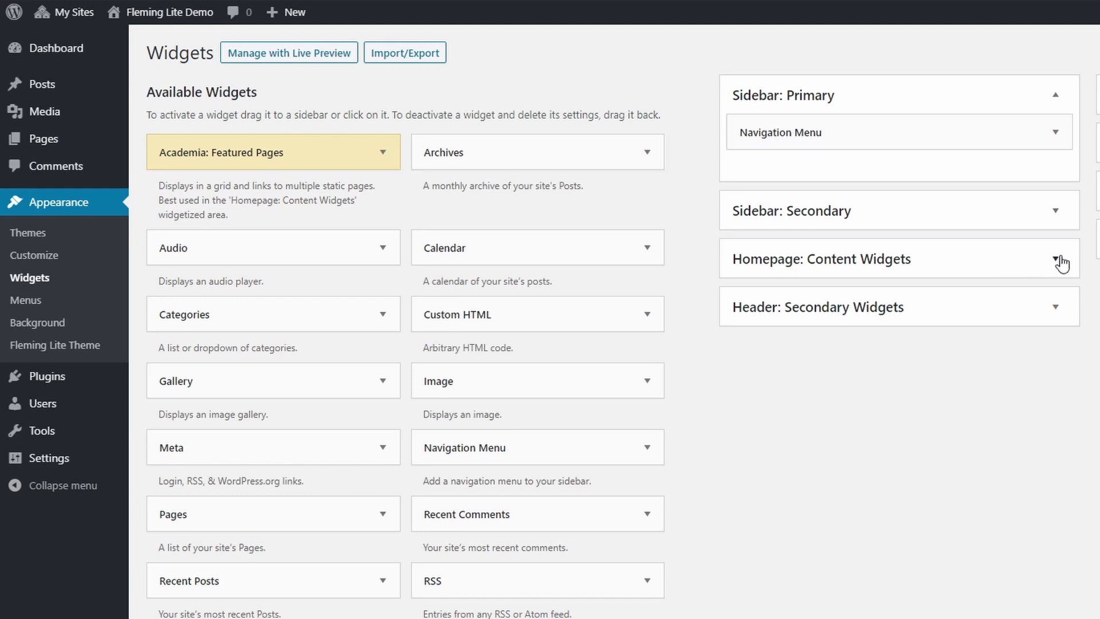
{"action": "left_click", "coordinate": [1057, 260]}
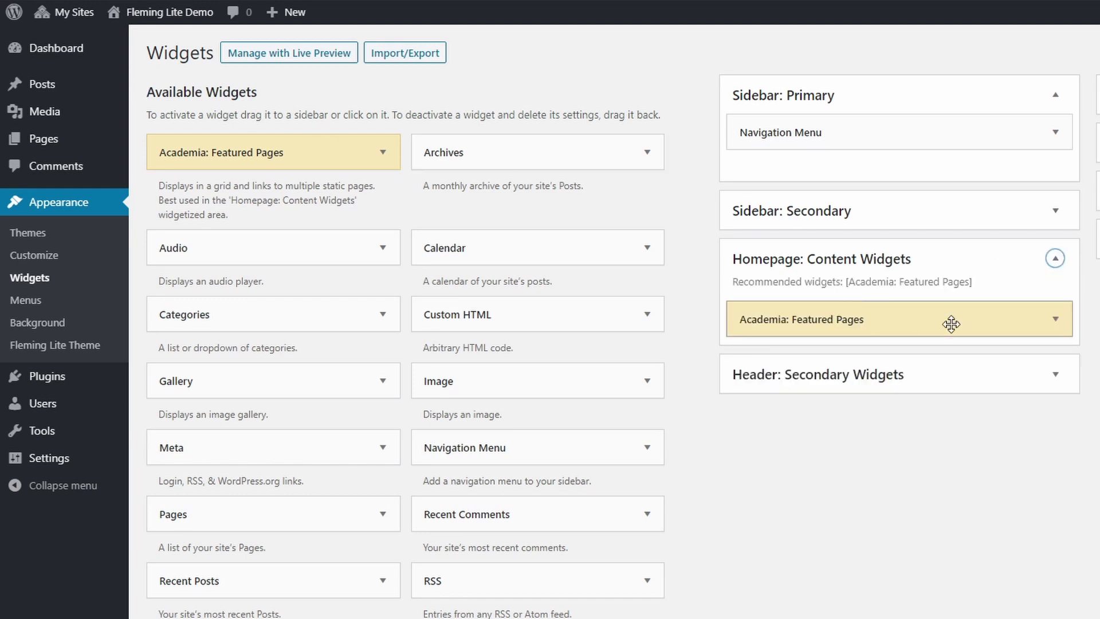
{"action": "left_click", "coordinate": [1056, 320]}
{"action": "scroll", "coordinate": [1034, 281], "scroll_direction": "down", "scroll_amount": 3}
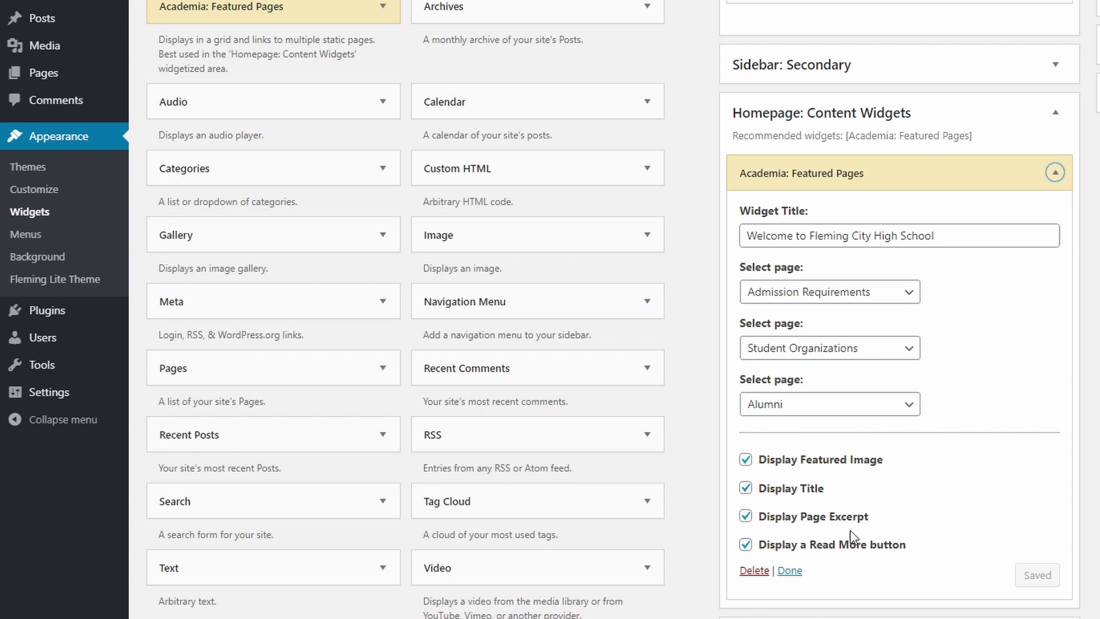
{"action": "left_click", "coordinate": [1056, 173]}
Step: Add a second Academia: Featured Pages widget to Homepage: Content Widgets with the Academics Overview and Professional pages, and save it
{"action": "scroll", "coordinate": [1041, 189], "scroll_direction": "up", "scroll_amount": 2}
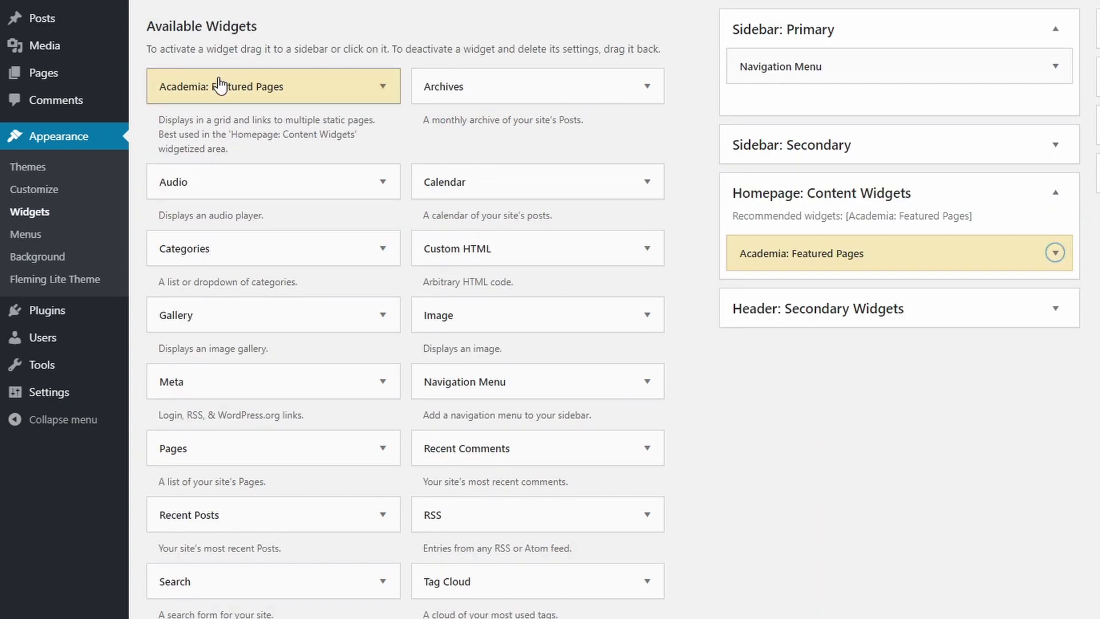
{"action": "left_click_drag", "start_coordinate": [218, 86], "coordinate": [837, 277]}
{"action": "scroll", "coordinate": [844, 302], "scroll_direction": "down", "scroll_amount": 2}
{"action": "left_click", "coordinate": [840, 302]}
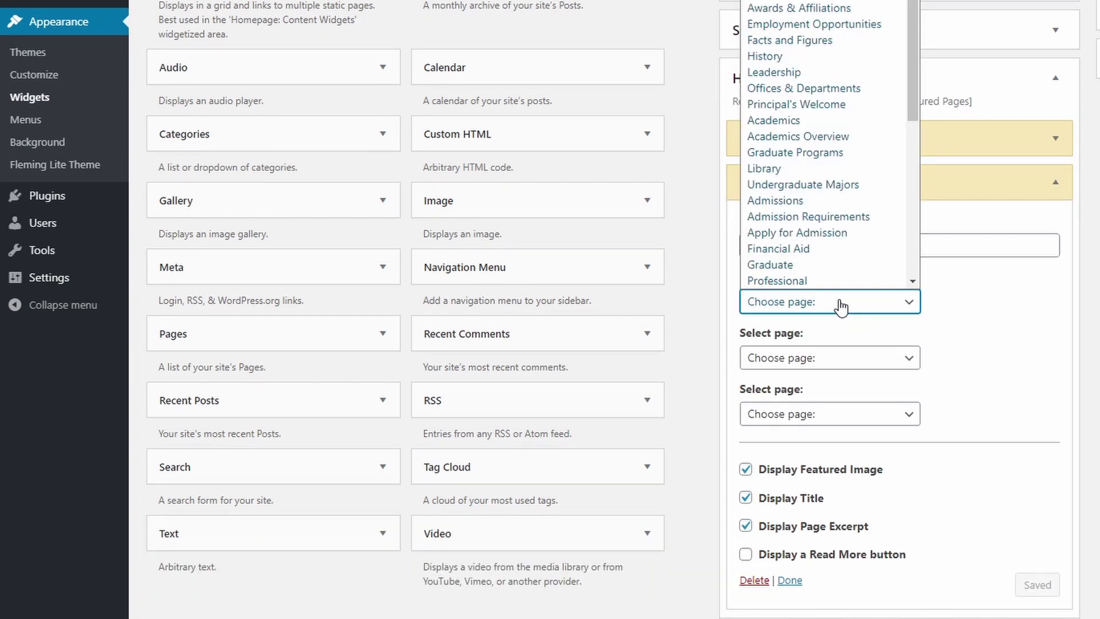
{"action": "left_click", "coordinate": [846, 106]}
{"action": "left_click", "coordinate": [801, 357]}
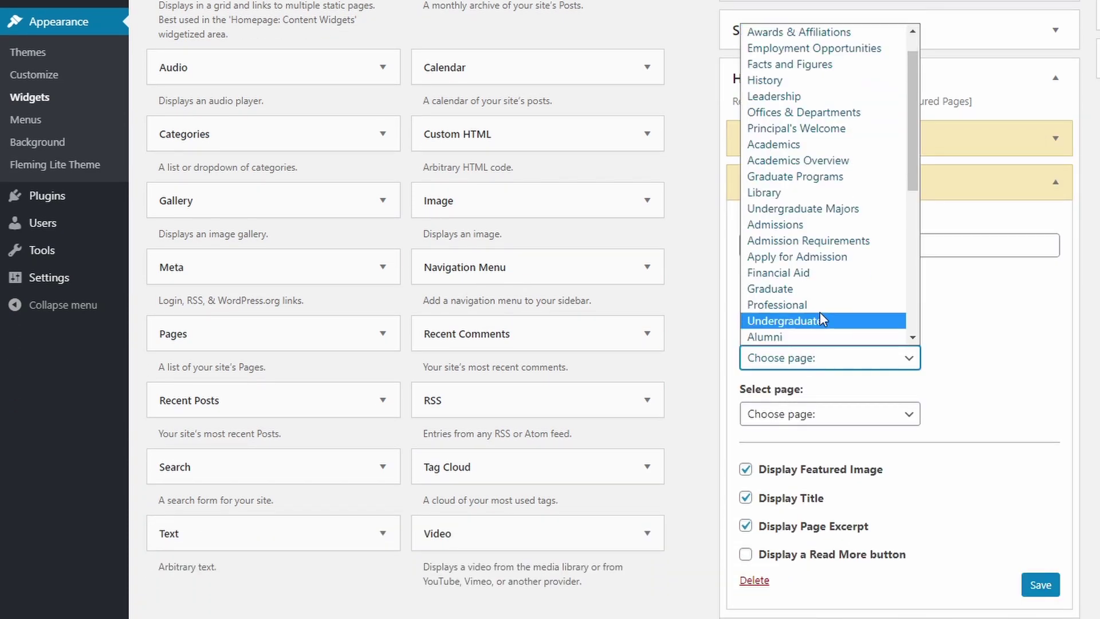
{"action": "left_click", "coordinate": [819, 297]}
{"action": "left_click", "coordinate": [1037, 584]}
Step: Visit the site's front end and check the second featured pages section on the homepage
{"action": "scroll", "coordinate": [1018, 554], "scroll_direction": "up", "scroll_amount": 3}
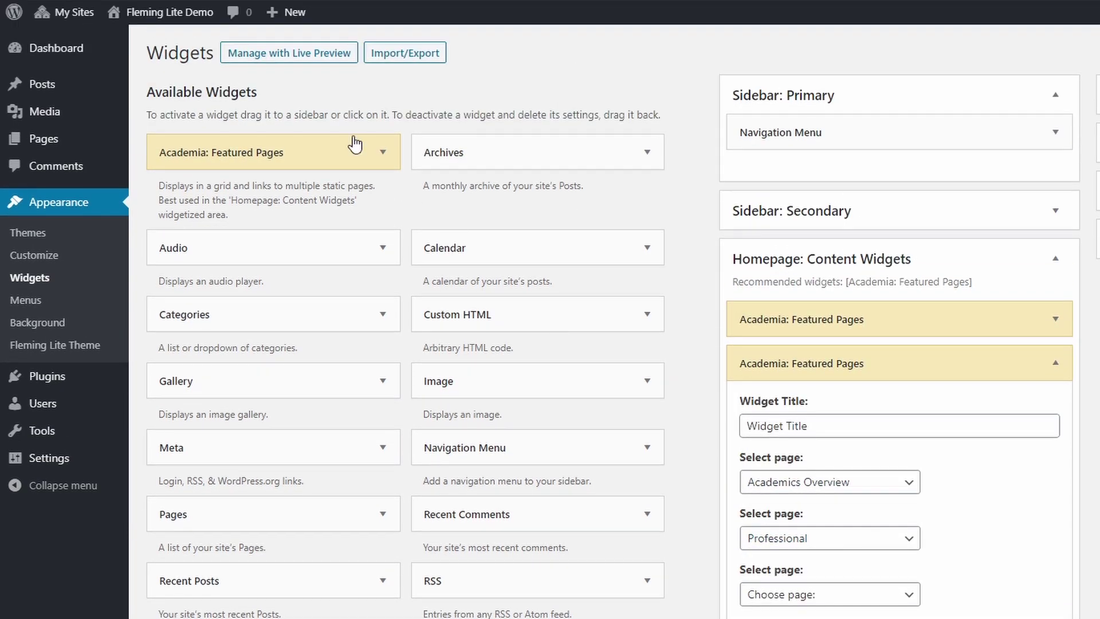
{"action": "left_click", "coordinate": [164, 18]}
{"action": "scroll", "coordinate": [759, 403], "scroll_direction": "down", "scroll_amount": 8}
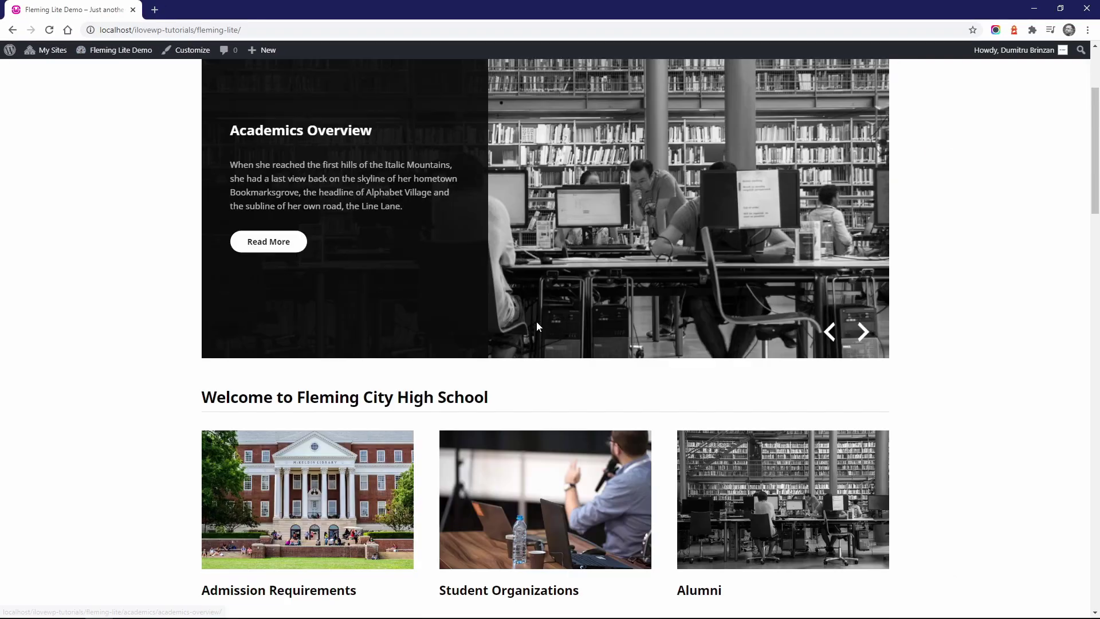
{"action": "scroll", "coordinate": [536, 321], "scroll_direction": "down", "scroll_amount": 7}
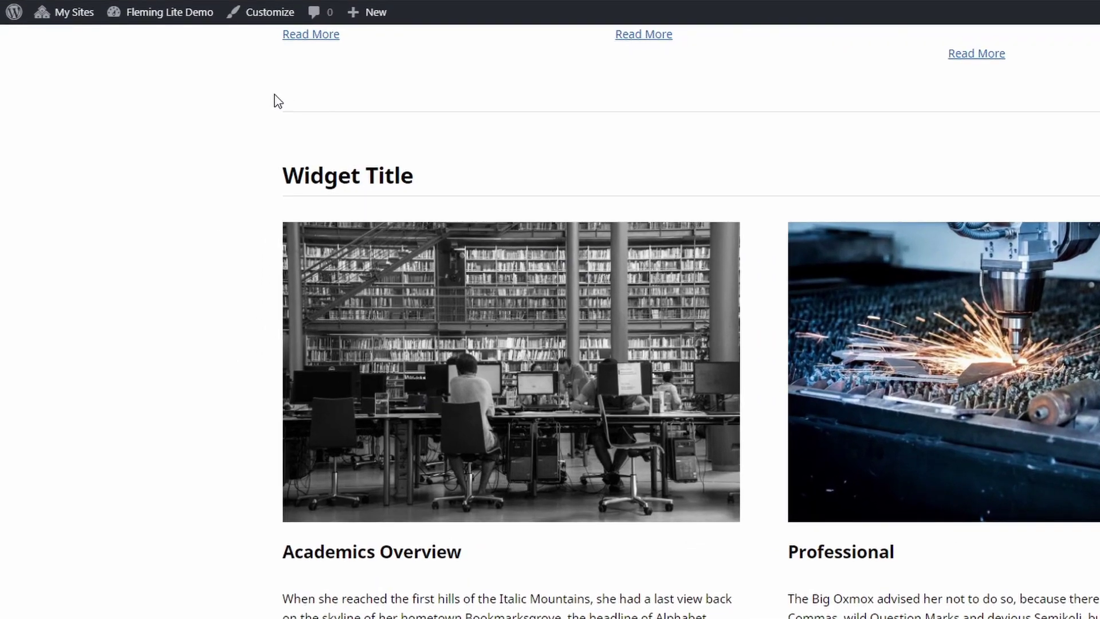
Step: Delete the second Academia: Featured Pages widget, with the Academics Overview and Professional pages, from the Homepage: Content Widgets area
{"action": "mouse_move", "coordinate": [115, 55]}
{"action": "left_click", "coordinate": [127, 85]}
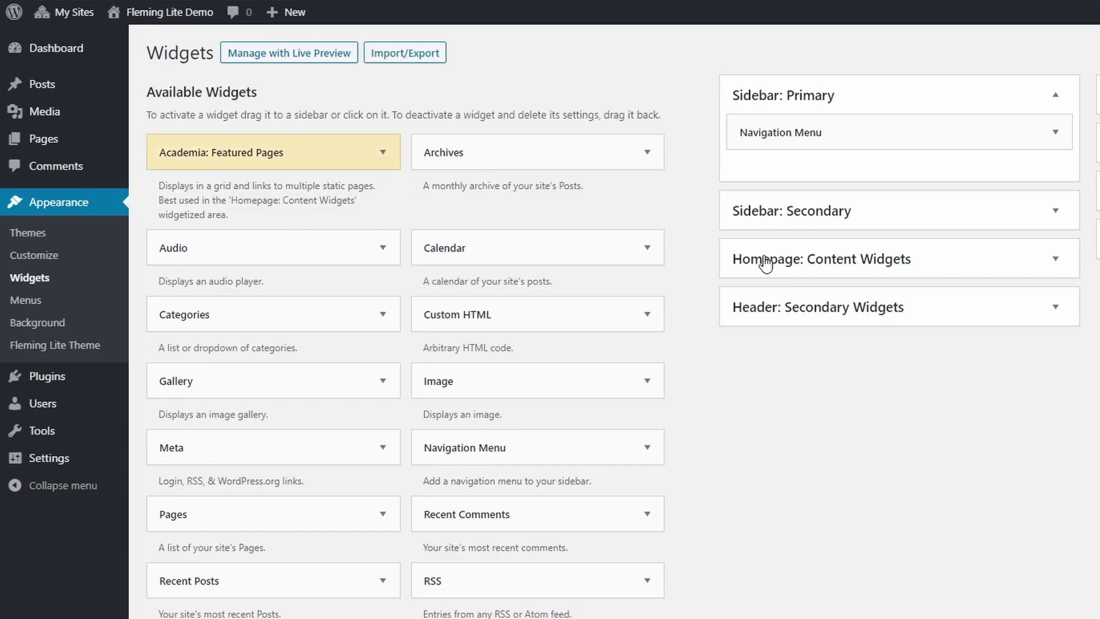
{"action": "left_click", "coordinate": [1055, 259]}
{"action": "left_click", "coordinate": [1057, 361]}
{"action": "scroll", "coordinate": [837, 321], "scroll_direction": "down", "scroll_amount": 3}
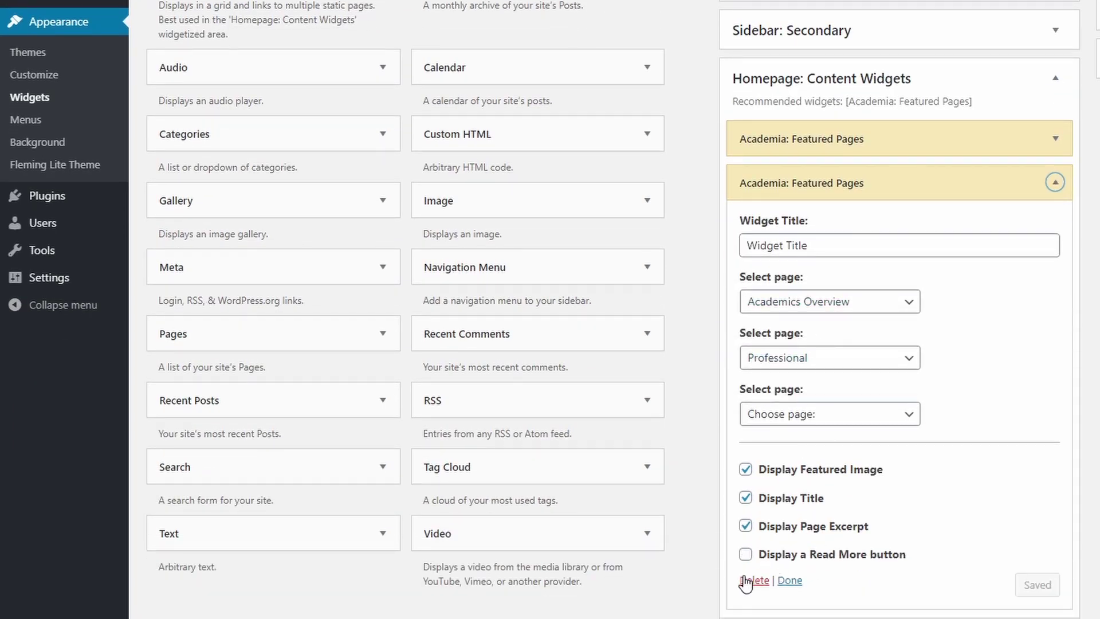
{"action": "left_click", "coordinate": [745, 580]}
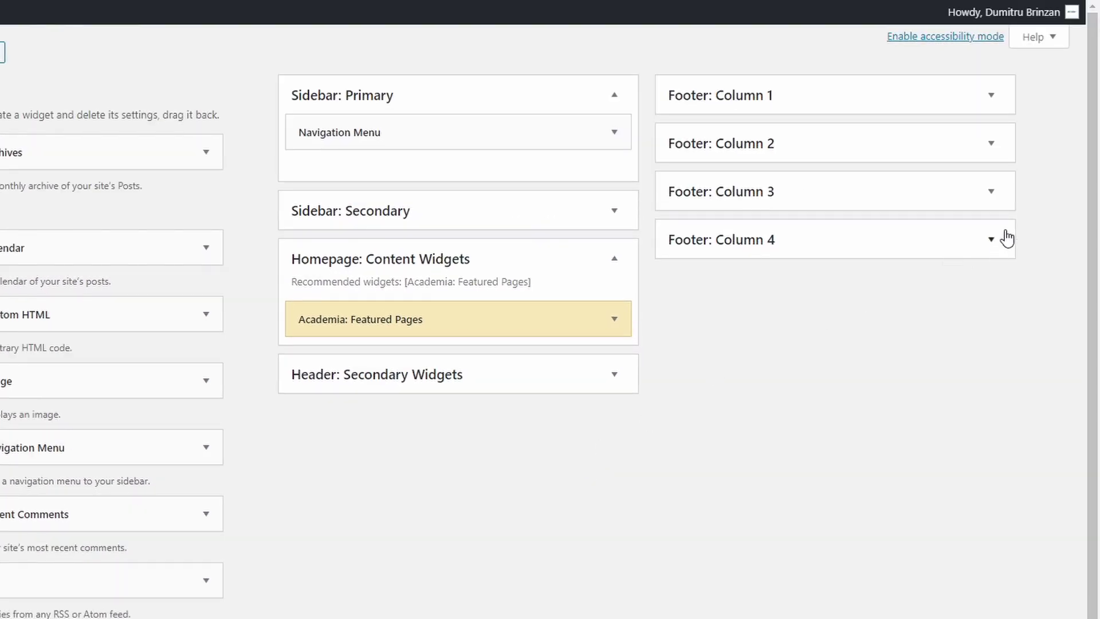
Step: Review the widgets in all four footer columns, including the settings of the Contact Details text widget and the Academics navigation menu
{"action": "left_click", "coordinate": [994, 240]}
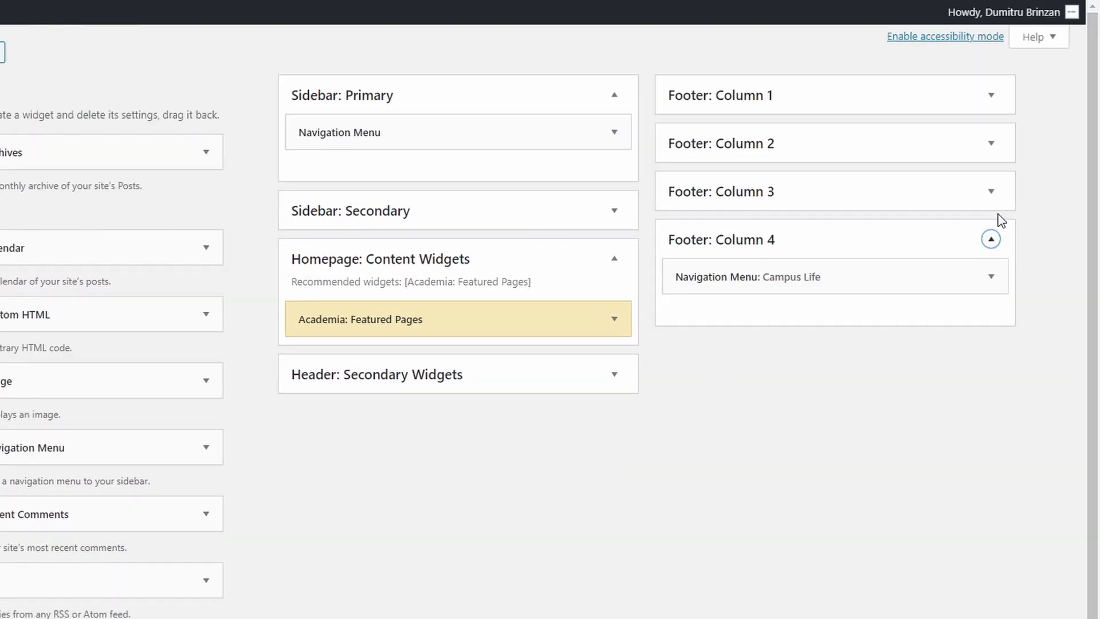
{"action": "left_click", "coordinate": [992, 191]}
{"action": "left_click", "coordinate": [992, 143]}
{"action": "left_click", "coordinate": [991, 95]}
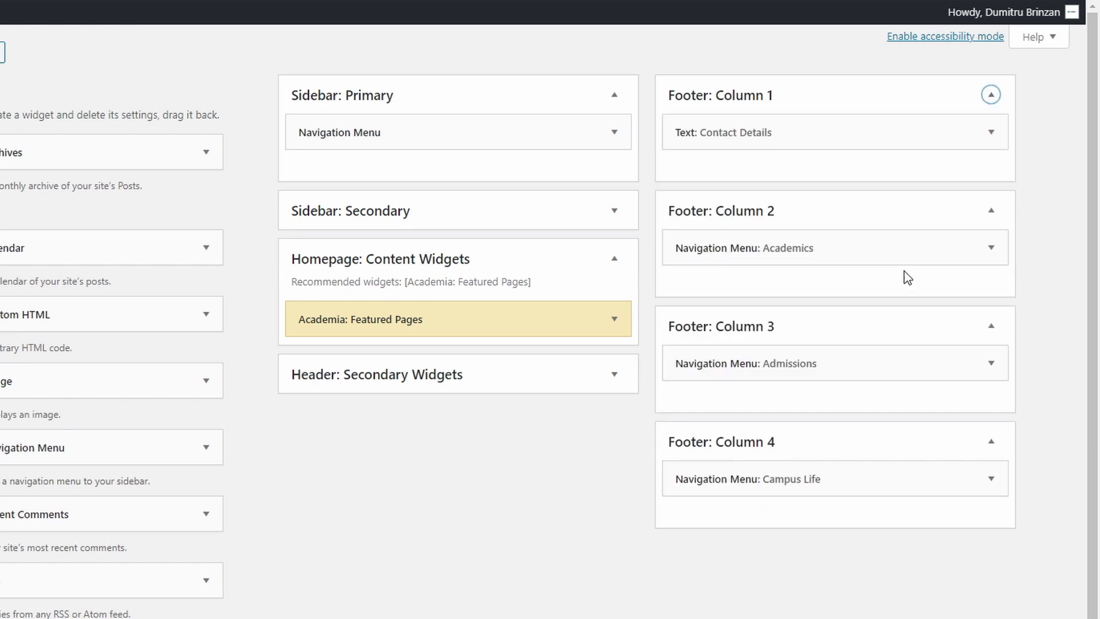
{"action": "left_click", "coordinate": [991, 132]}
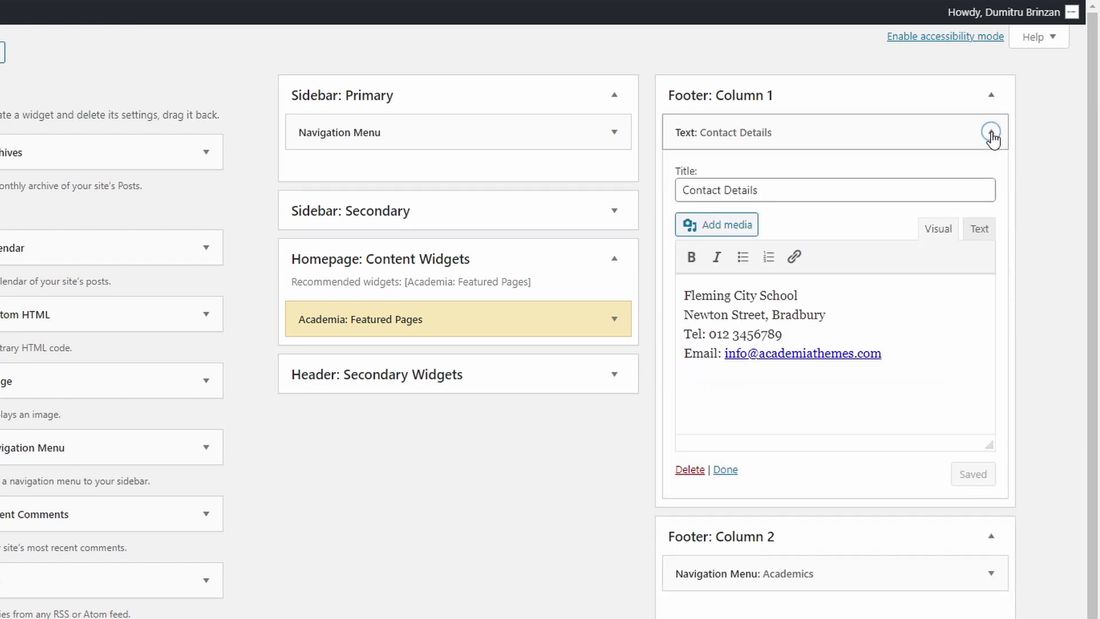
{"action": "left_click", "coordinate": [991, 134]}
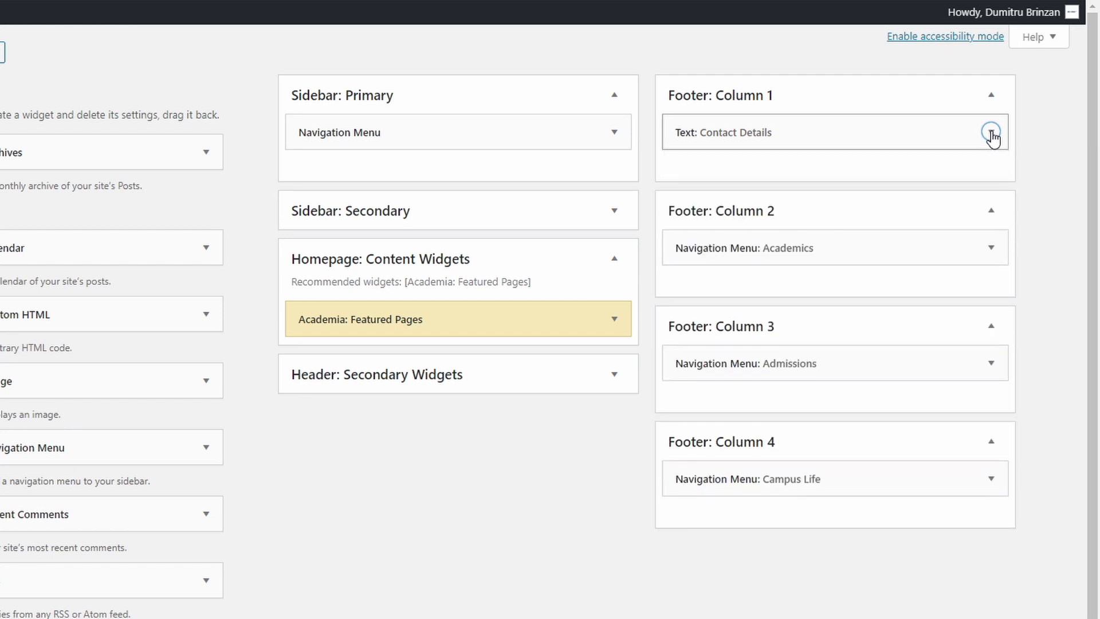
{"action": "left_click", "coordinate": [994, 247]}
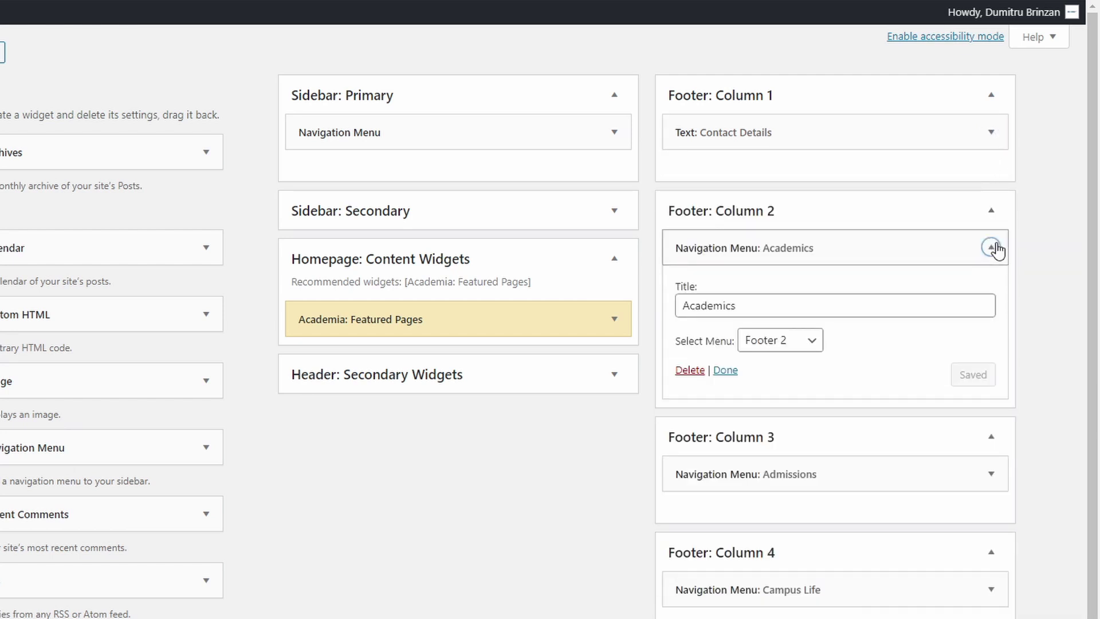
{"action": "left_click", "coordinate": [994, 248]}
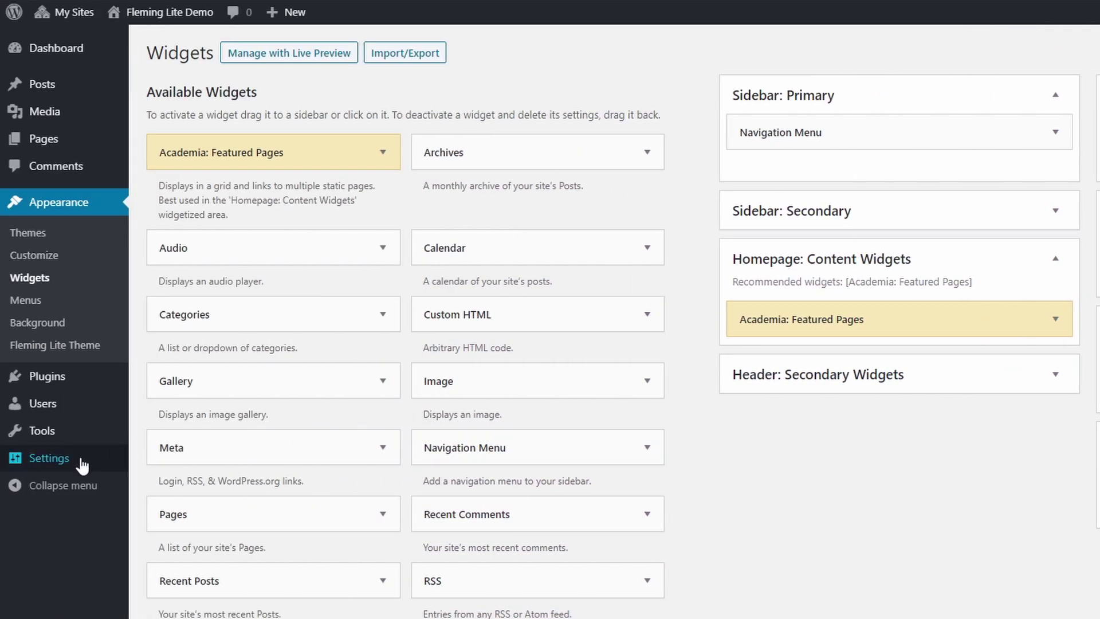
Step: In the Reading settings, use a static page with About as the homepage and Blog as the posts page, and save
{"action": "mouse_move", "coordinate": [82, 464]}
{"action": "left_click", "coordinate": [158, 505]}
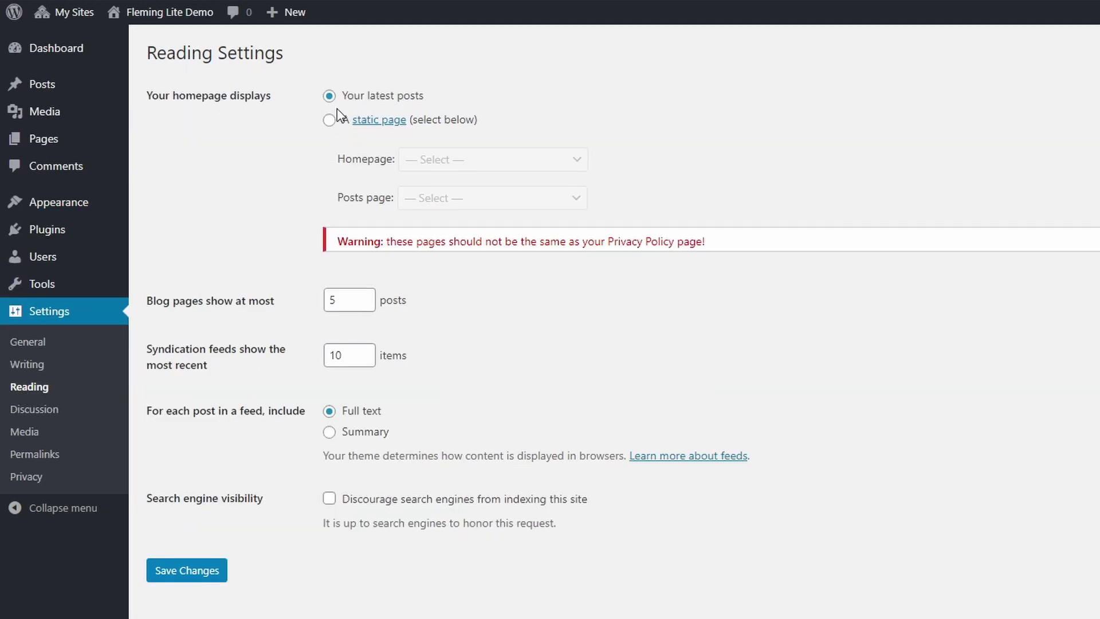
{"action": "left_click", "coordinate": [330, 121]}
{"action": "left_click", "coordinate": [450, 165]}
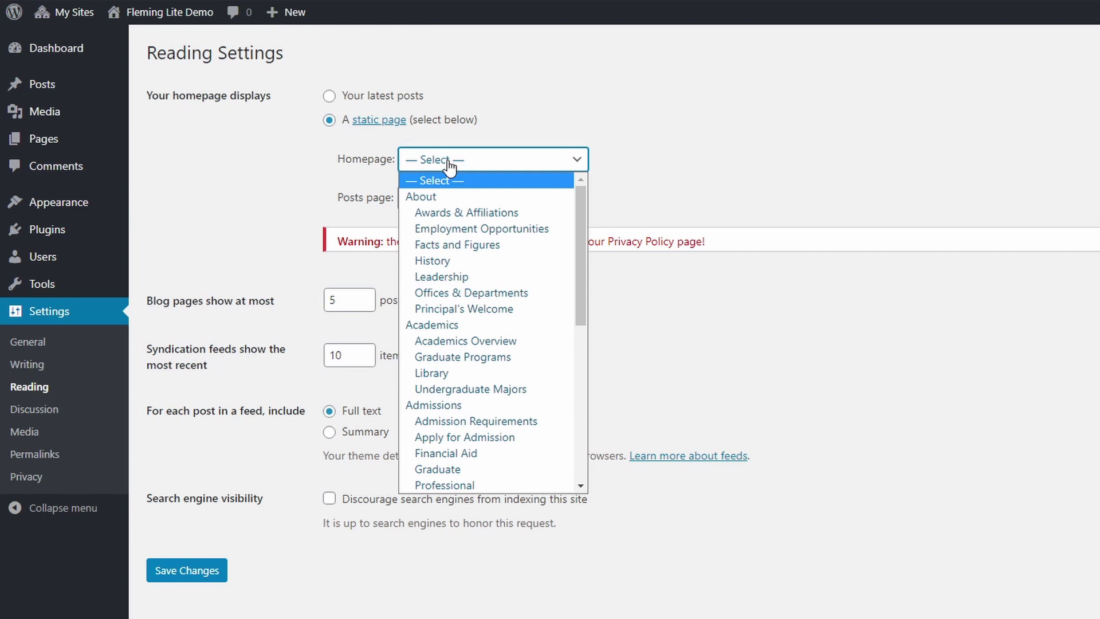
{"action": "left_click", "coordinate": [436, 196]}
{"action": "left_click", "coordinate": [431, 200]}
{"action": "scroll", "coordinate": [464, 366], "scroll_direction": "down", "scroll_amount": 5}
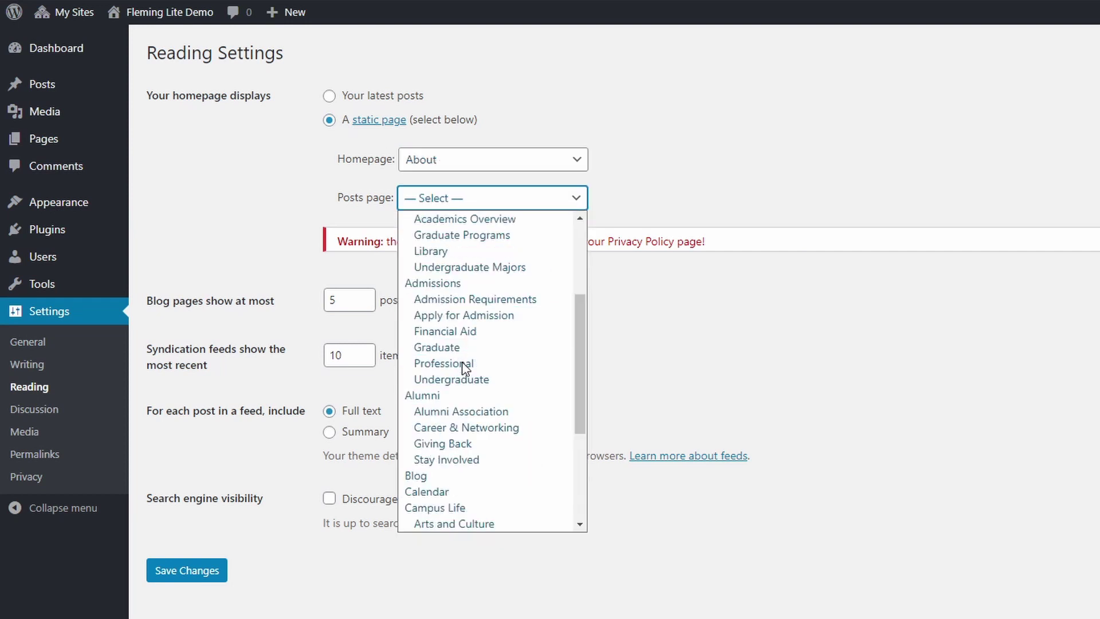
{"action": "left_click", "coordinate": [427, 316]}
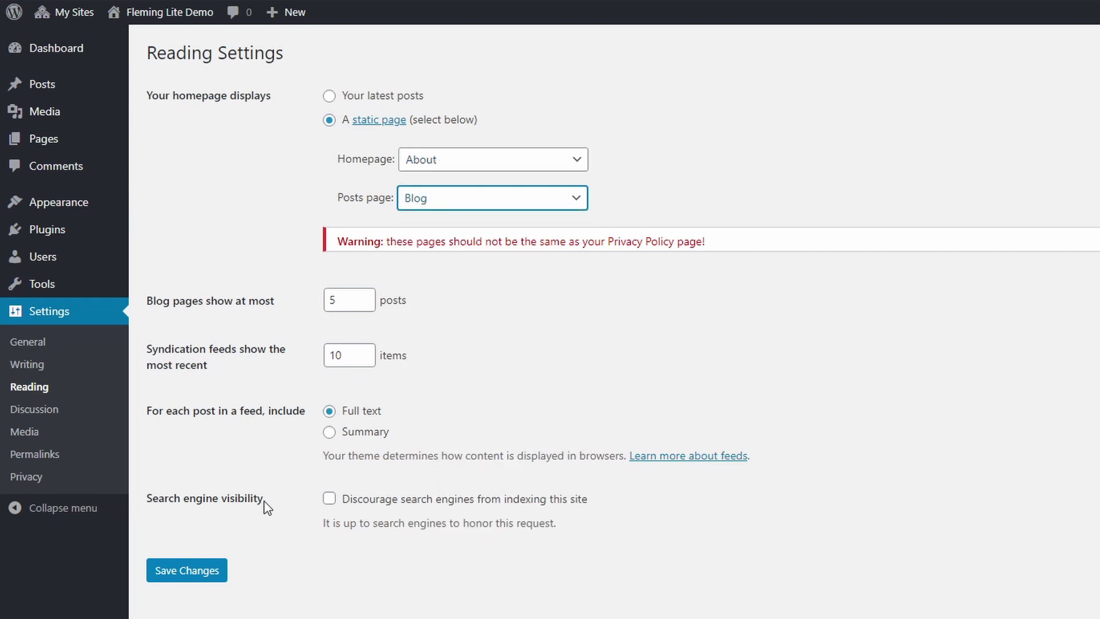
{"action": "left_click", "coordinate": [189, 571]}
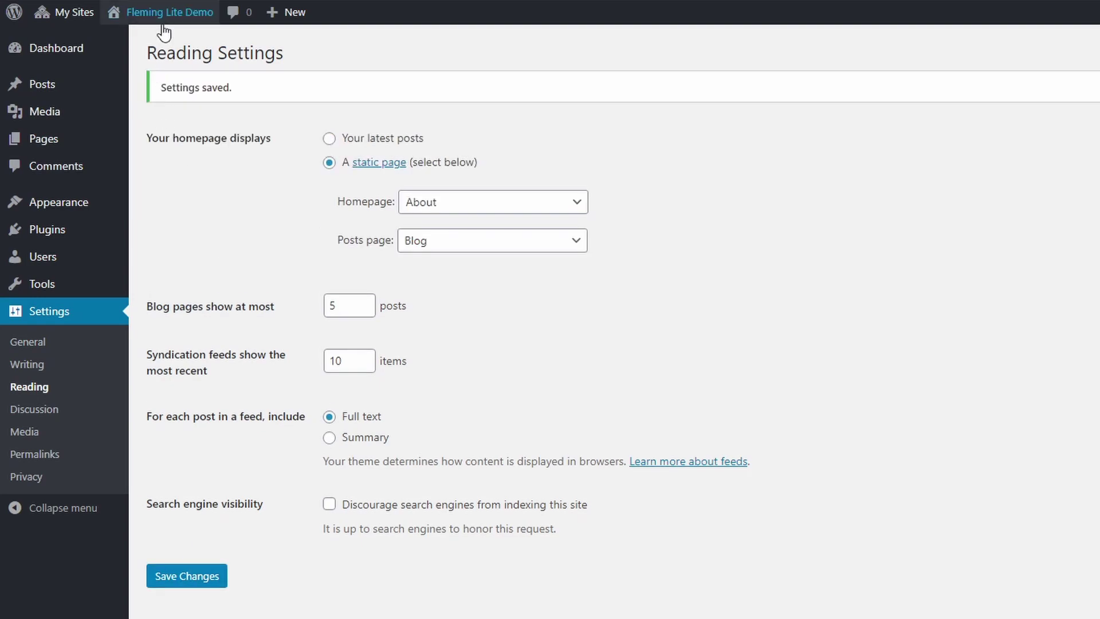
Step: Visit the site's front end and examine how the static About page is laid out as the homepage
{"action": "left_click", "coordinate": [204, 14]}
{"action": "scroll", "coordinate": [137, 315], "scroll_direction": "down", "scroll_amount": 5}
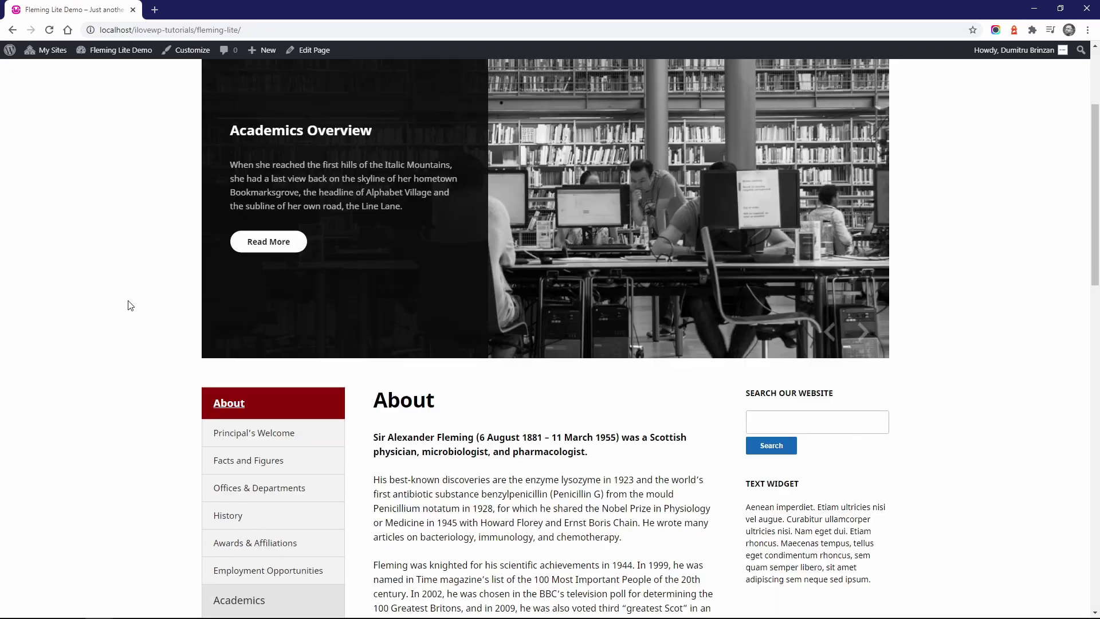
{"action": "scroll", "coordinate": [130, 305], "scroll_direction": "down", "scroll_amount": 1}
{"action": "scroll", "coordinate": [464, 320], "scroll_direction": "down", "scroll_amount": 4}
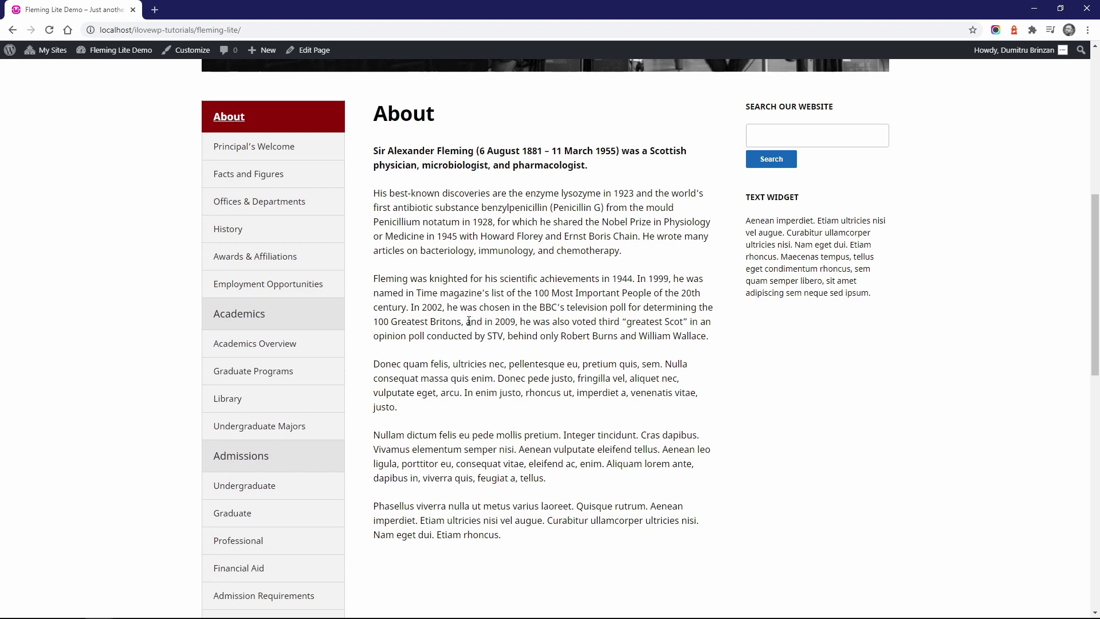
{"action": "scroll", "coordinate": [468, 321], "scroll_direction": "up", "scroll_amount": 8}
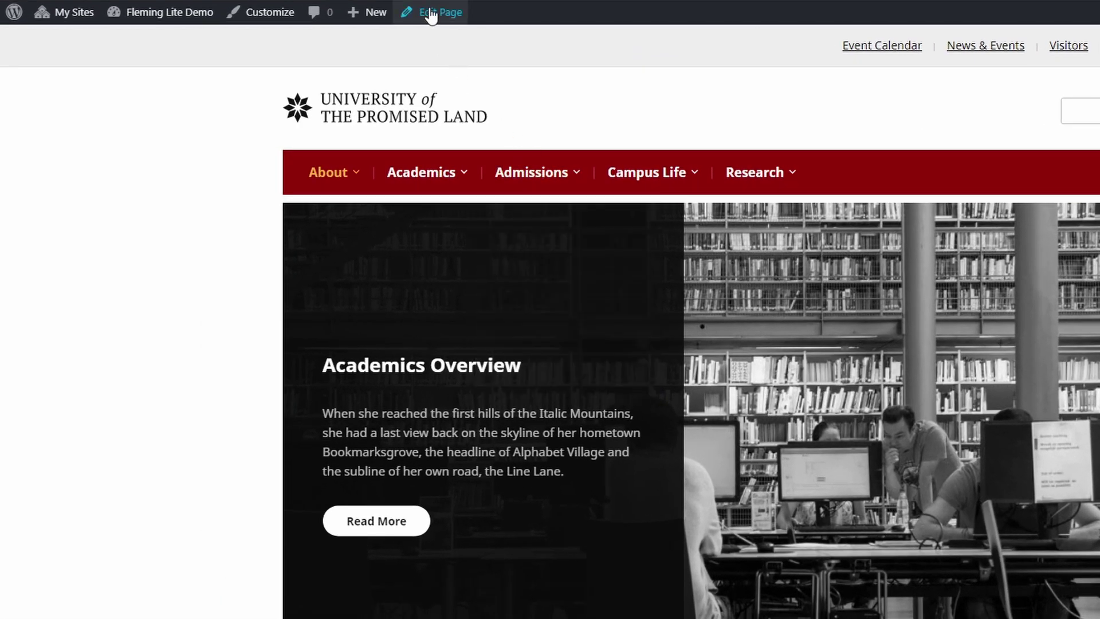
Step: Assign the Homepage: Only Widgets template to the About page and update it
{"action": "left_click", "coordinate": [431, 14]}
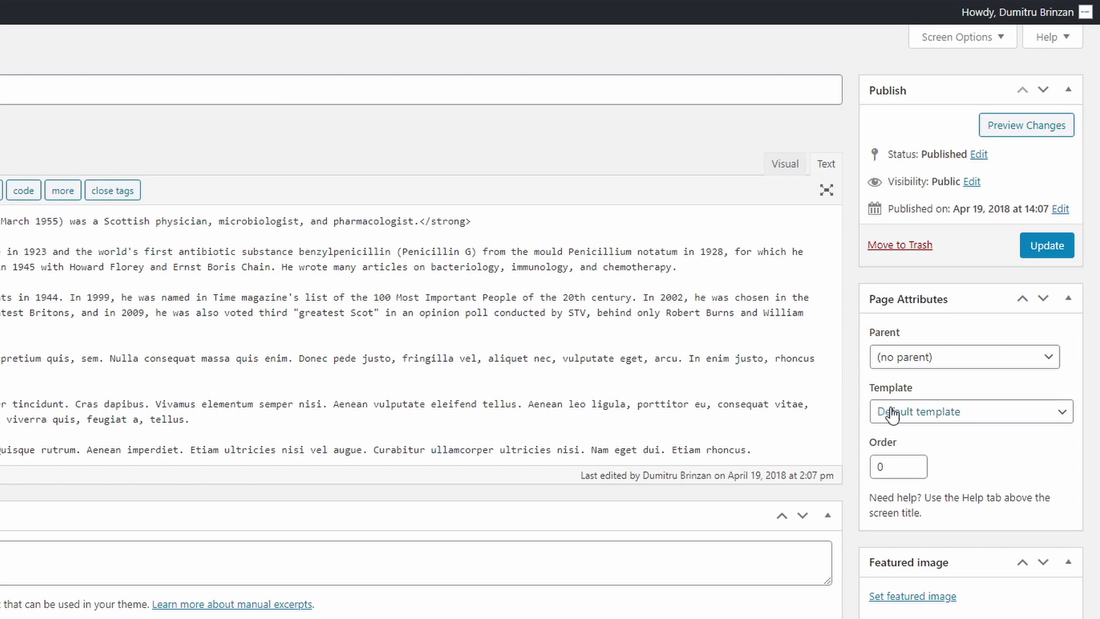
{"action": "left_click", "coordinate": [892, 415]}
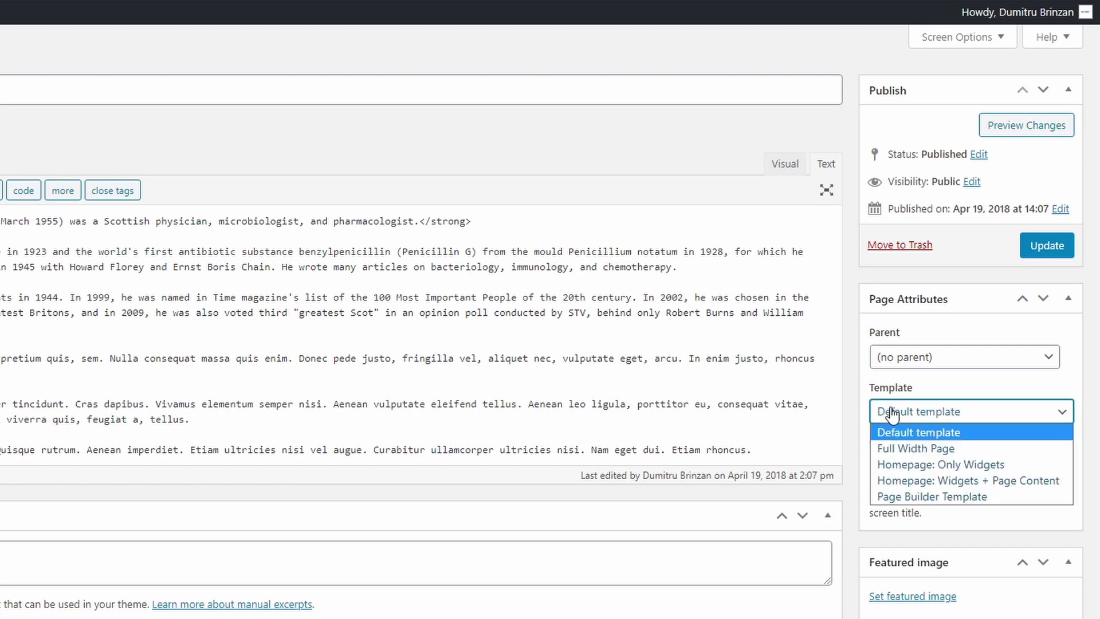
{"action": "left_click", "coordinate": [928, 464]}
{"action": "left_click", "coordinate": [1034, 247]}
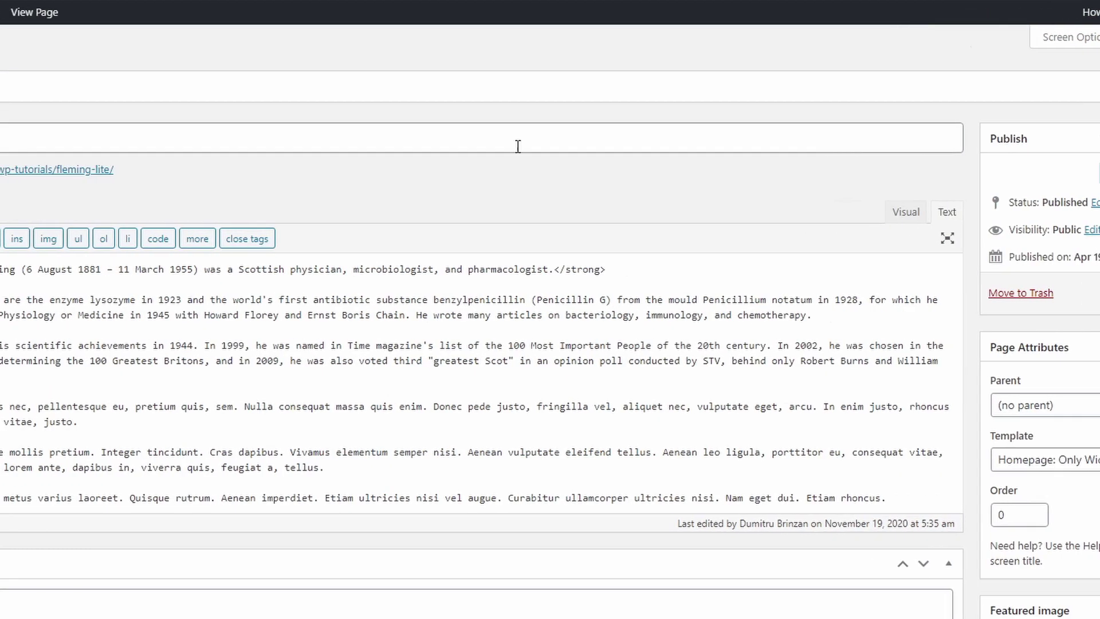
Step: View the About page on the front end and check the homepage with only the widgets template applied
{"action": "left_click", "coordinate": [377, 174]}
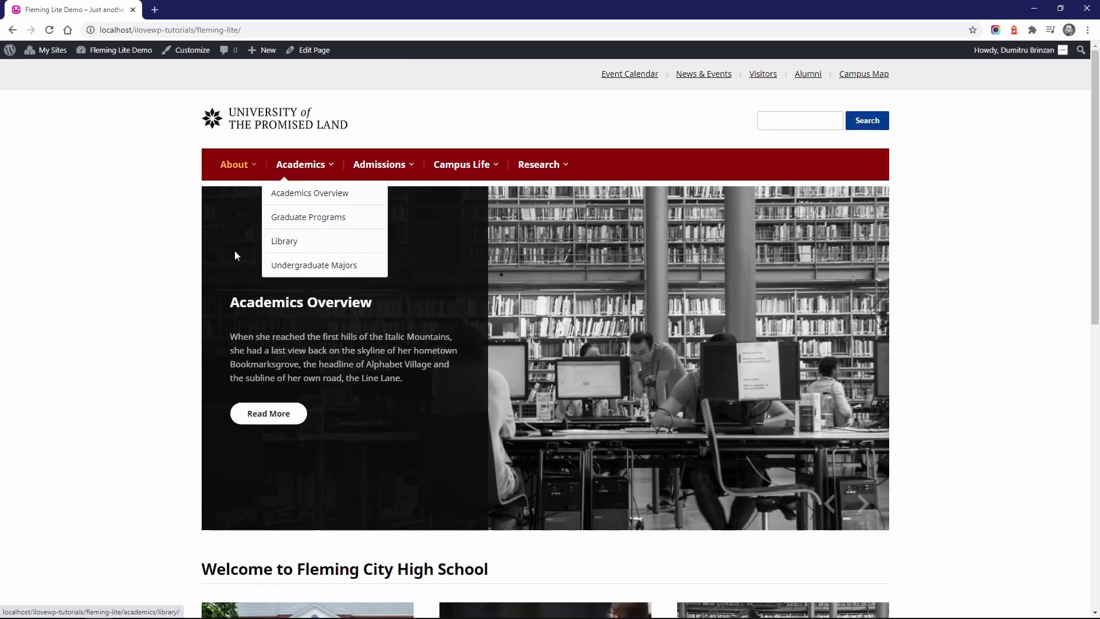
{"action": "scroll", "coordinate": [155, 294], "scroll_direction": "down", "scroll_amount": 7}
{"action": "scroll", "coordinate": [155, 291], "scroll_direction": "down", "scroll_amount": 3}
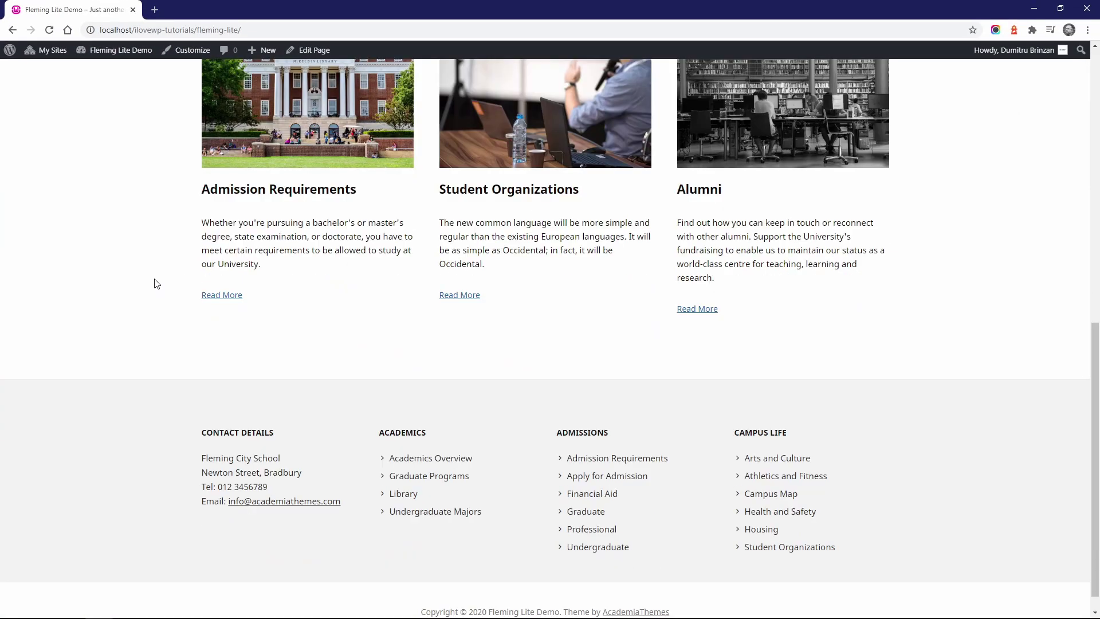
{"action": "scroll", "coordinate": [152, 278], "scroll_direction": "up", "scroll_amount": 6}
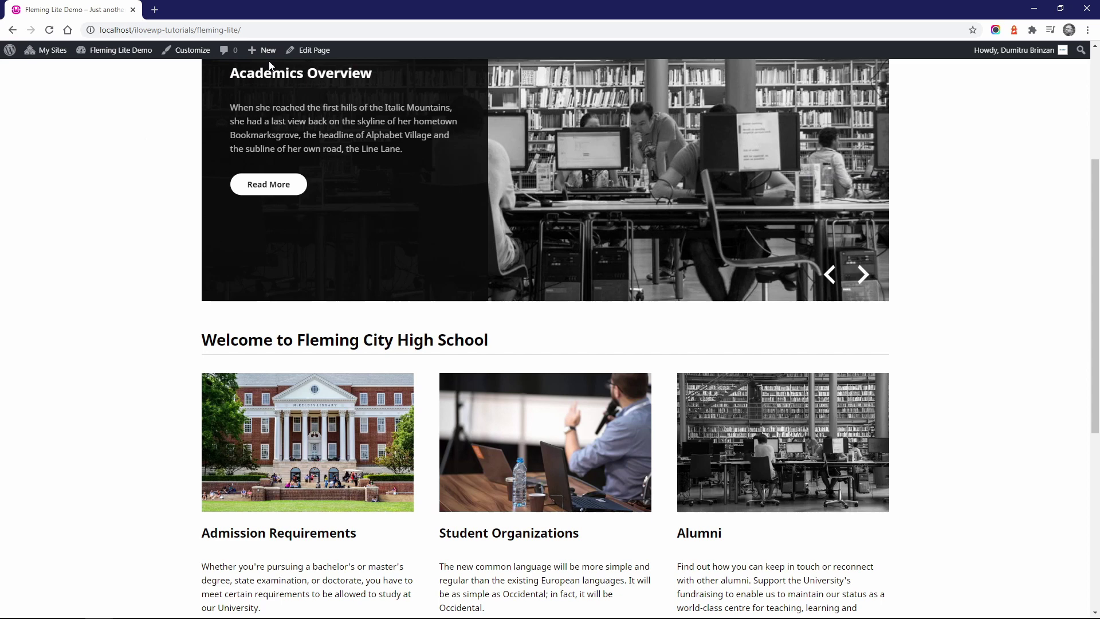
Step: Switch the About page's template to Homepage: Widgets + Page Content and update the page
{"action": "left_click", "coordinate": [310, 50]}
{"action": "left_click", "coordinate": [988, 336]}
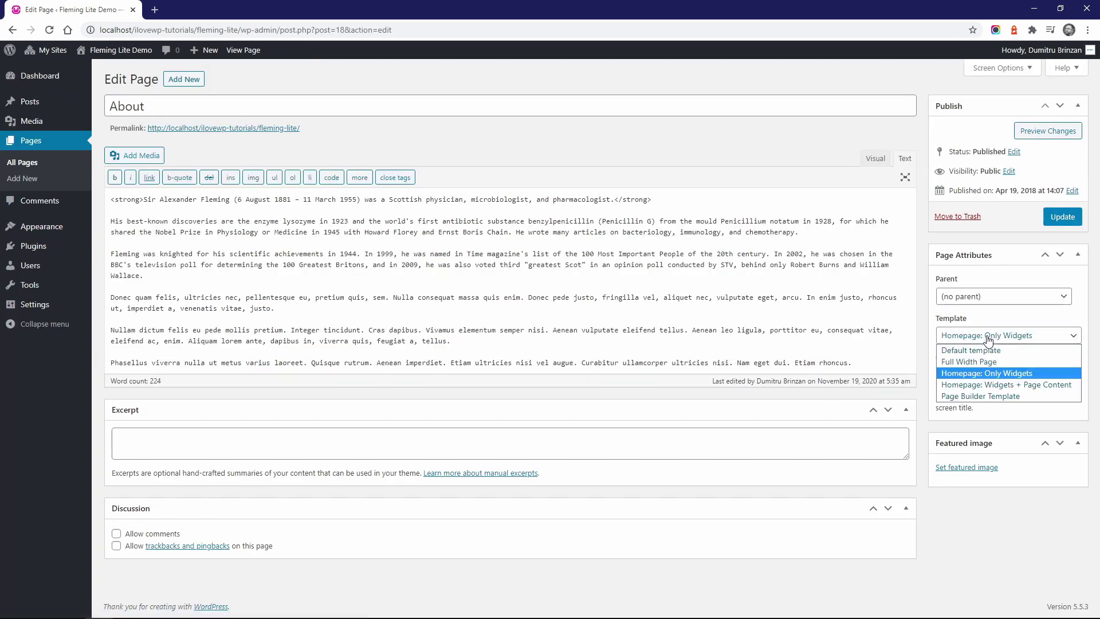
{"action": "left_click", "coordinate": [1004, 384]}
{"action": "left_click", "coordinate": [1059, 219]}
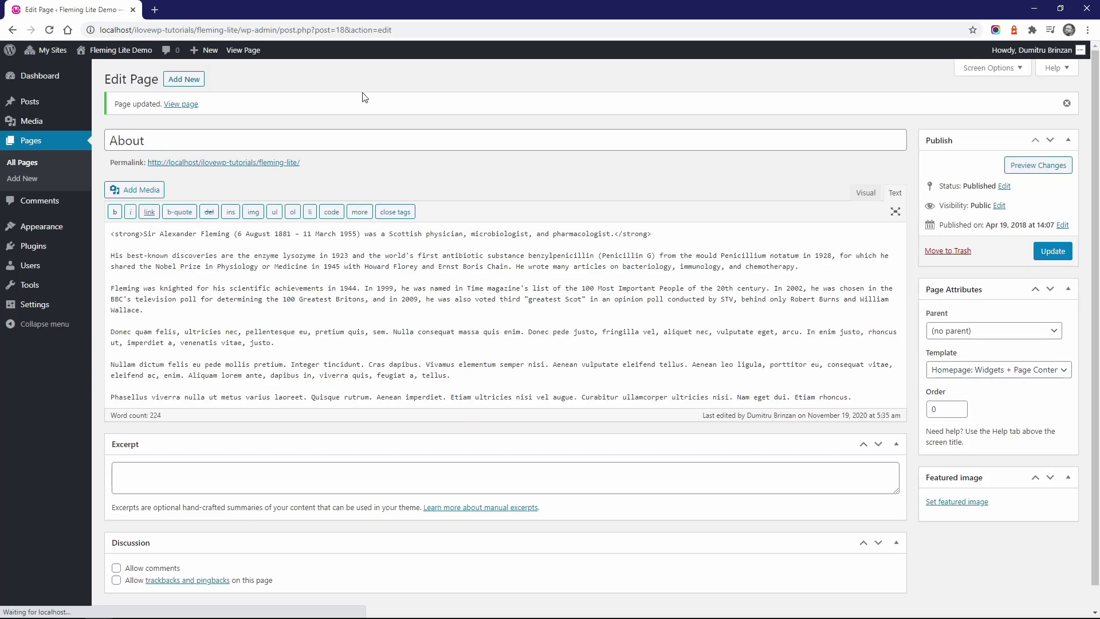
Step: Visit the front end and check the homepage's featured pages and page content under the combined template
{"action": "left_click", "coordinate": [109, 50]}
{"action": "scroll", "coordinate": [513, 305], "scroll_direction": "down", "scroll_amount": 15}
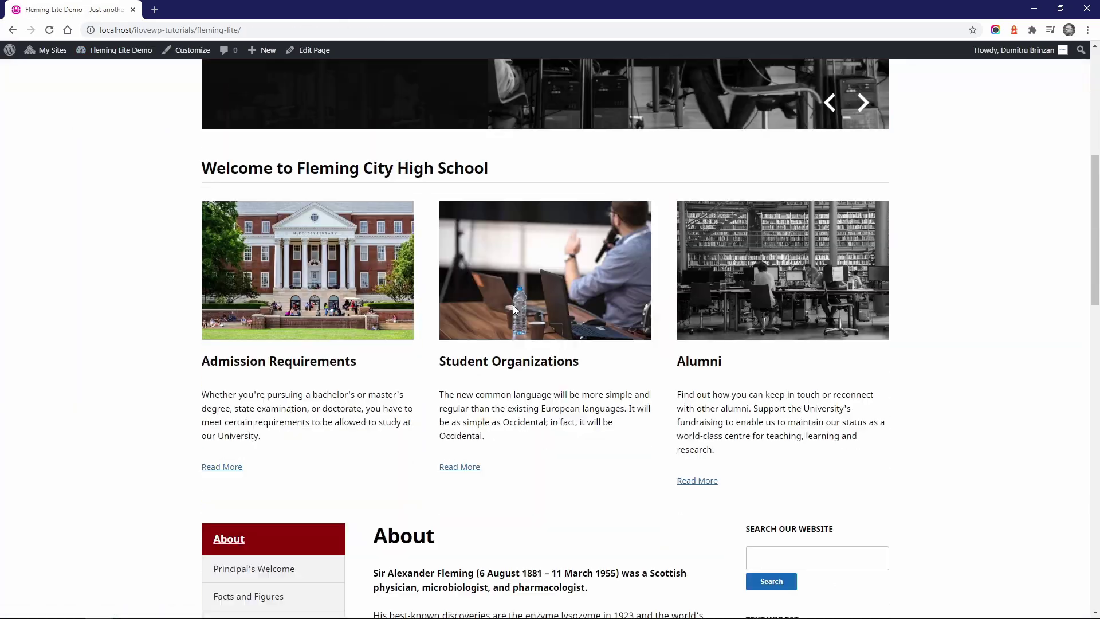
{"action": "scroll", "coordinate": [515, 308], "scroll_direction": "up", "scroll_amount": 15}
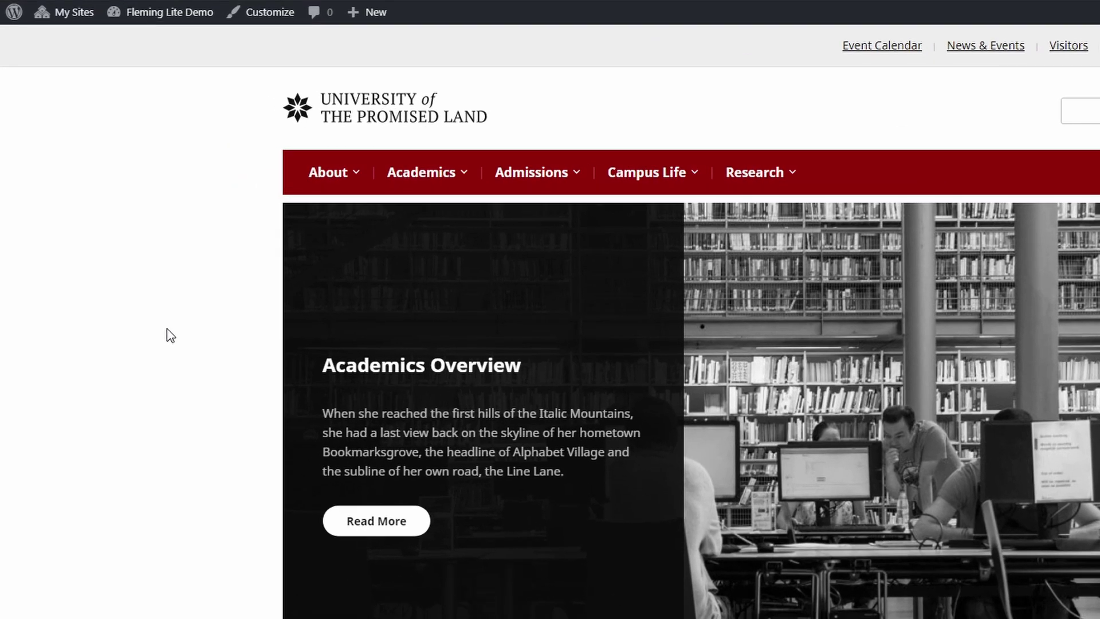
Step: In the Customizer's general theme settings, try the Centered header layout and return it to Left
{"action": "left_click", "coordinate": [270, 12]}
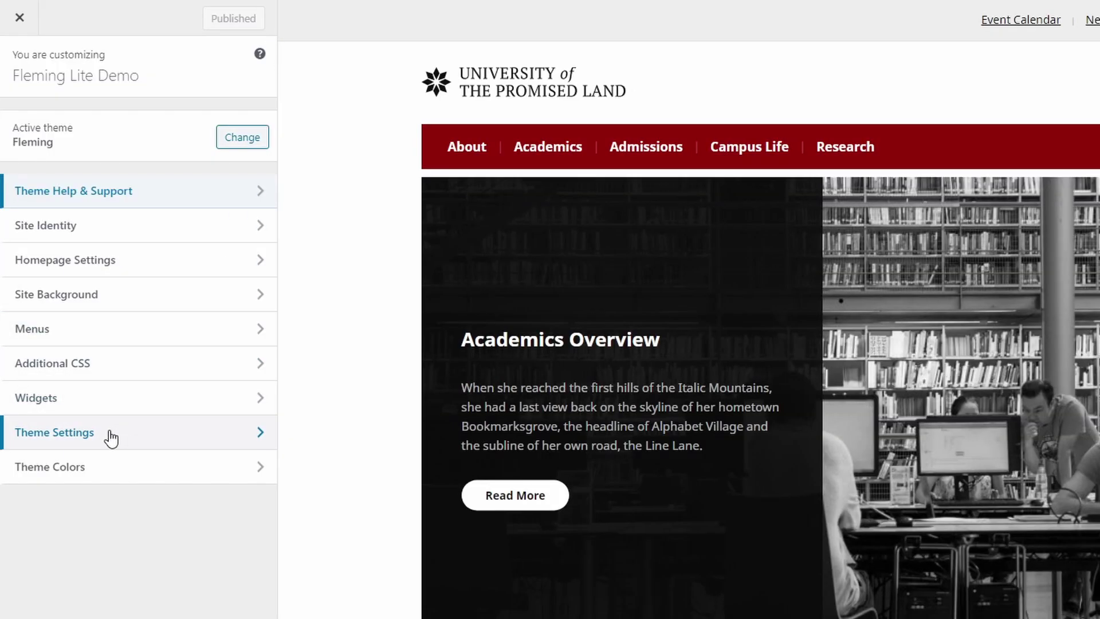
{"action": "left_click", "coordinate": [114, 433]}
{"action": "left_click", "coordinate": [98, 125]}
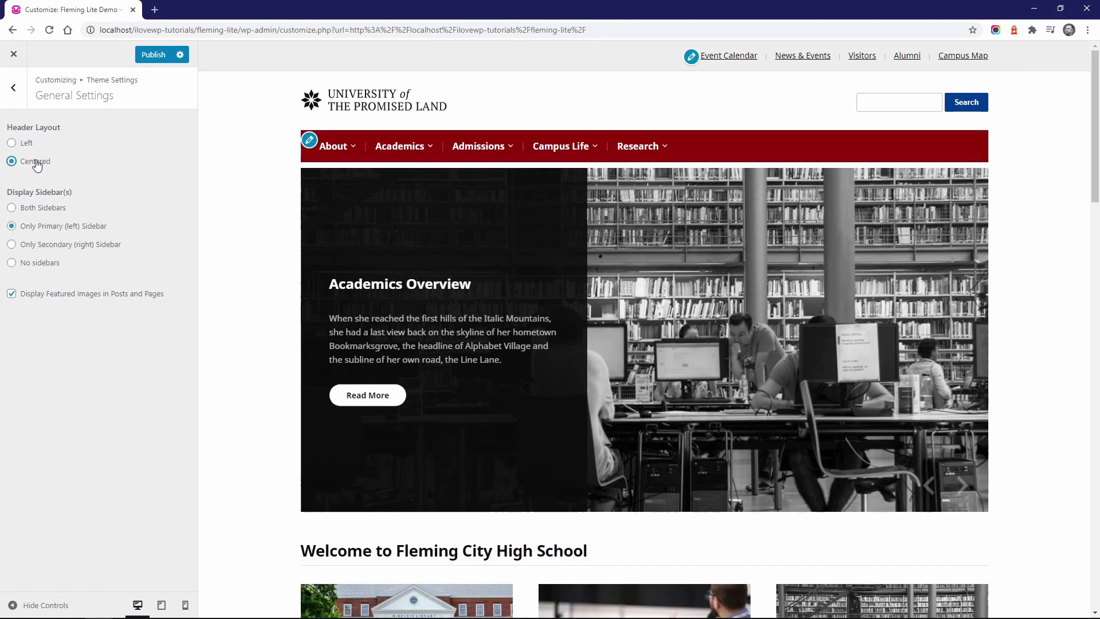
{"action": "left_click", "coordinate": [50, 169]}
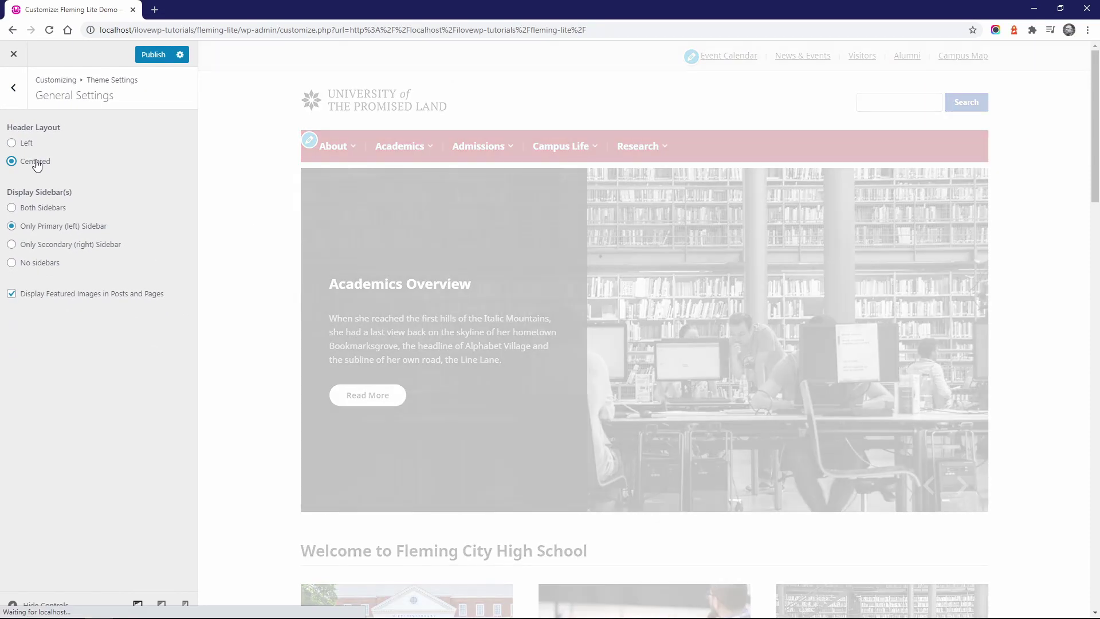
{"action": "left_click", "coordinate": [26, 145]}
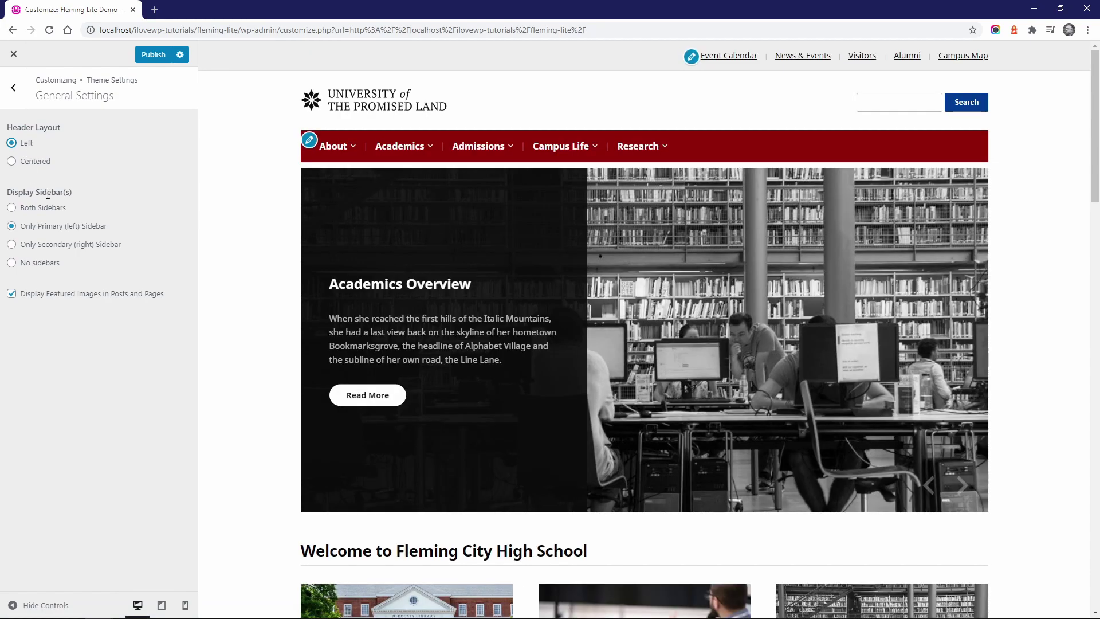
Step: Try the different sidebar display options against the Recent Posts section and settle on Both Sidebars
{"action": "scroll", "coordinate": [248, 329], "scroll_direction": "down", "scroll_amount": 12}
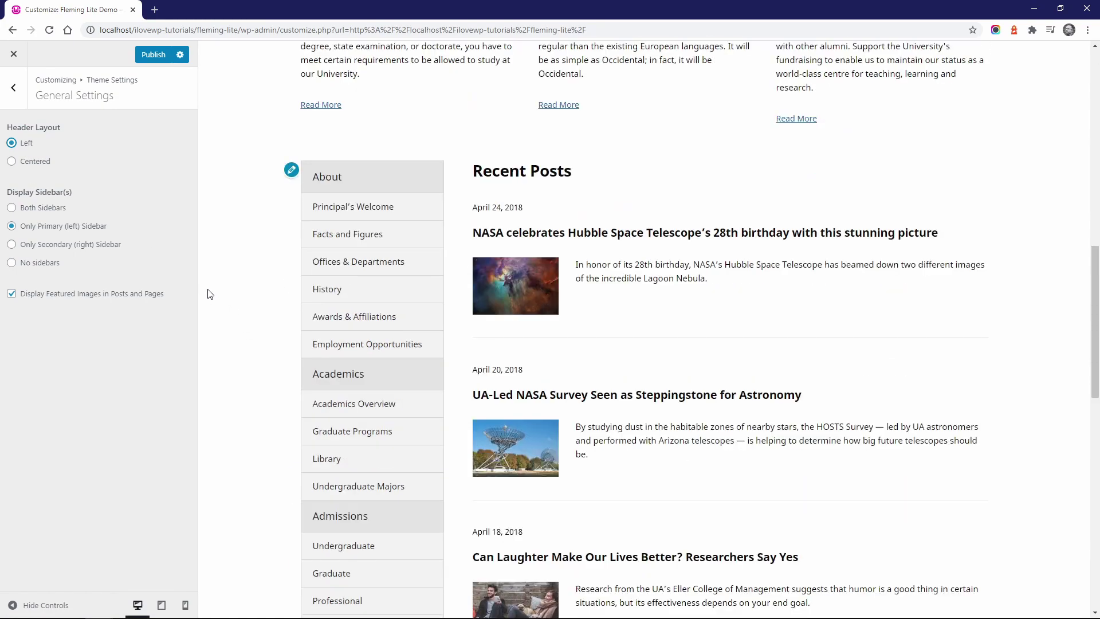
{"action": "left_click", "coordinate": [42, 211]}
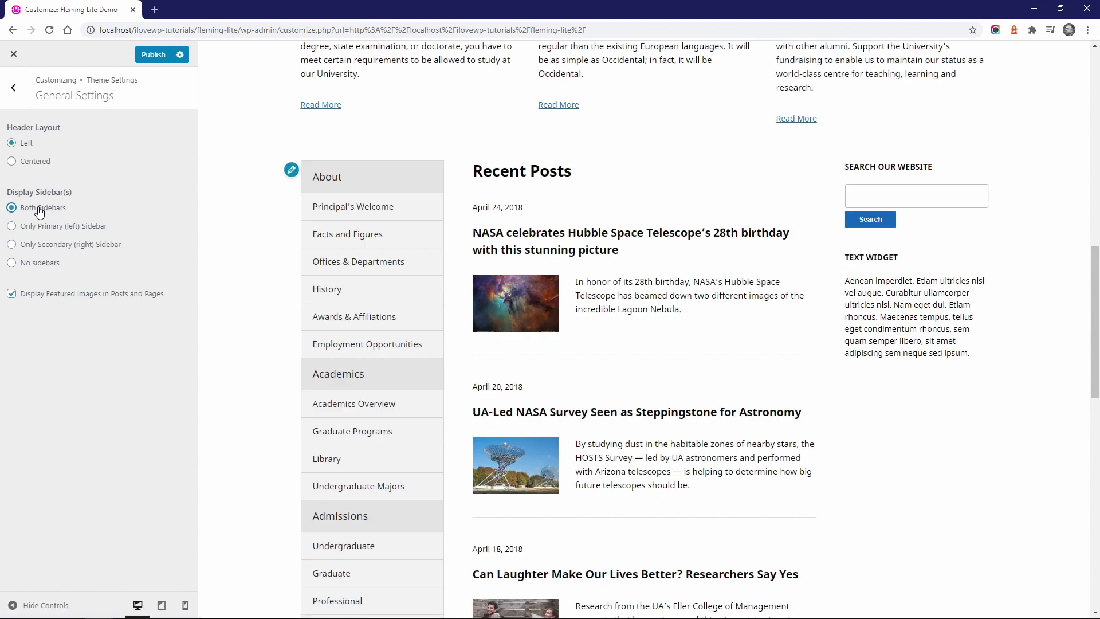
{"action": "left_click", "coordinate": [42, 226]}
{"action": "left_click", "coordinate": [46, 246]}
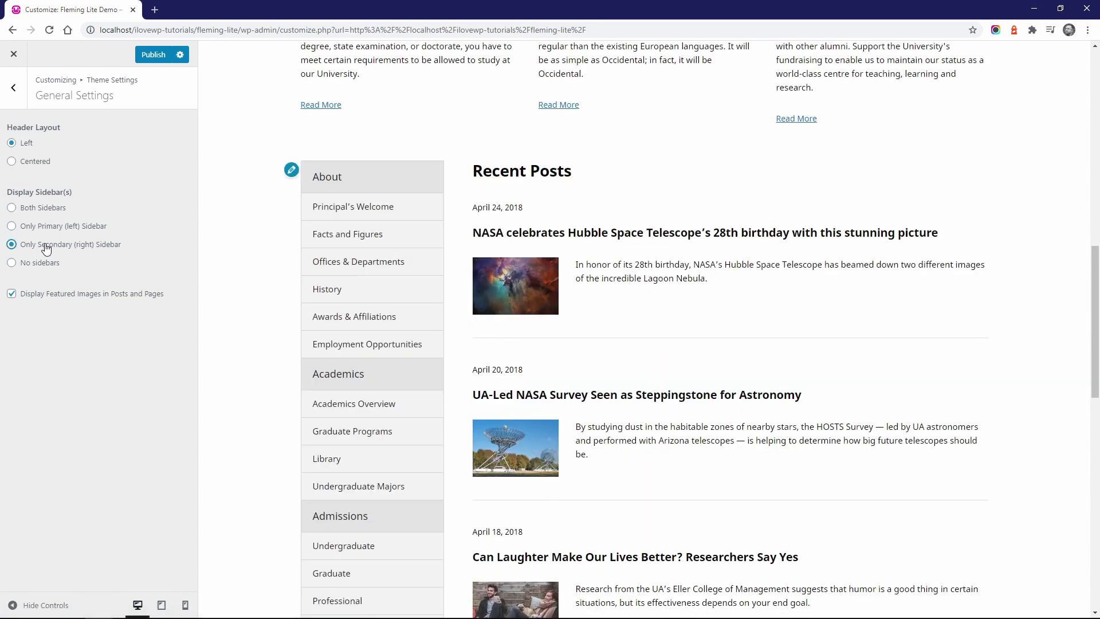
{"action": "left_click", "coordinate": [42, 263]}
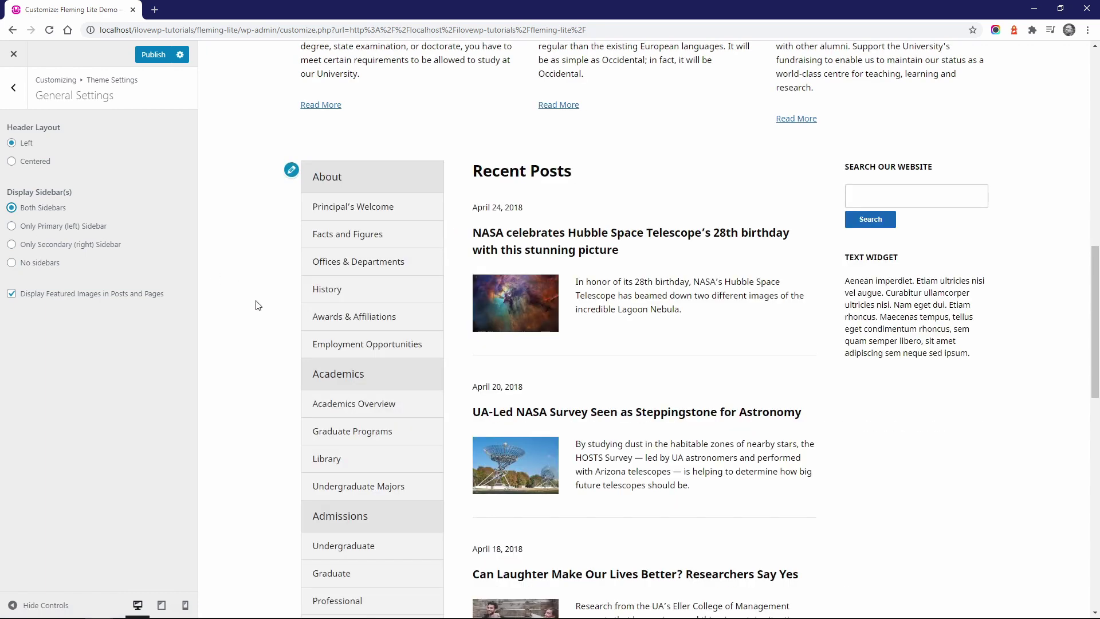
Step: On the Academics Overview page preview, try hiding featured images in posts and pages, re-enable them, and publish the general settings
{"action": "left_click", "coordinate": [324, 407]}
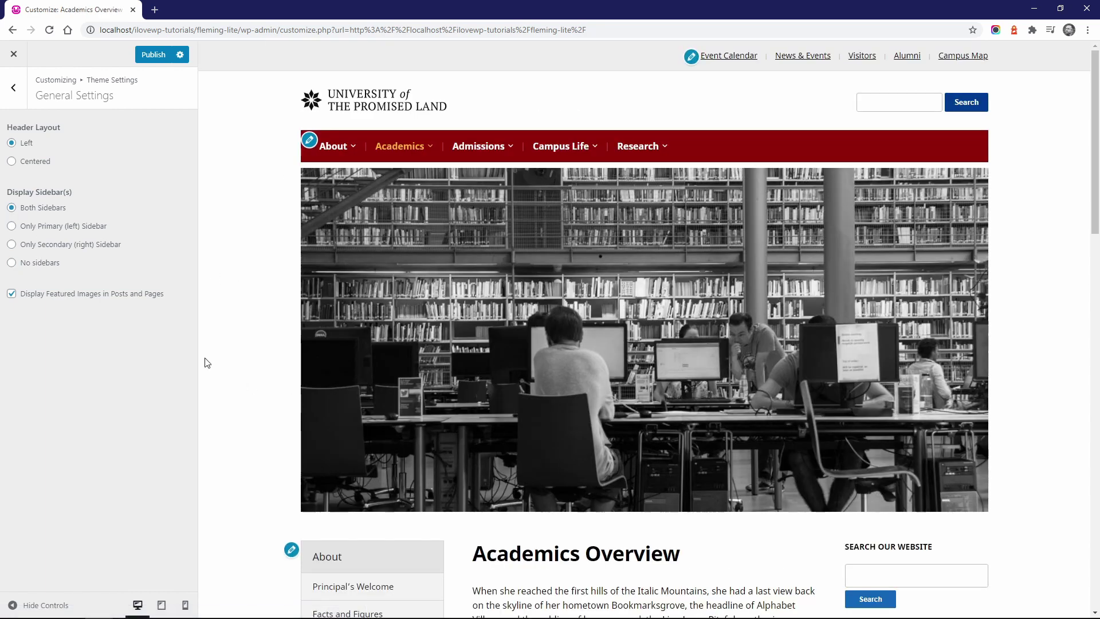
{"action": "left_click", "coordinate": [98, 297]}
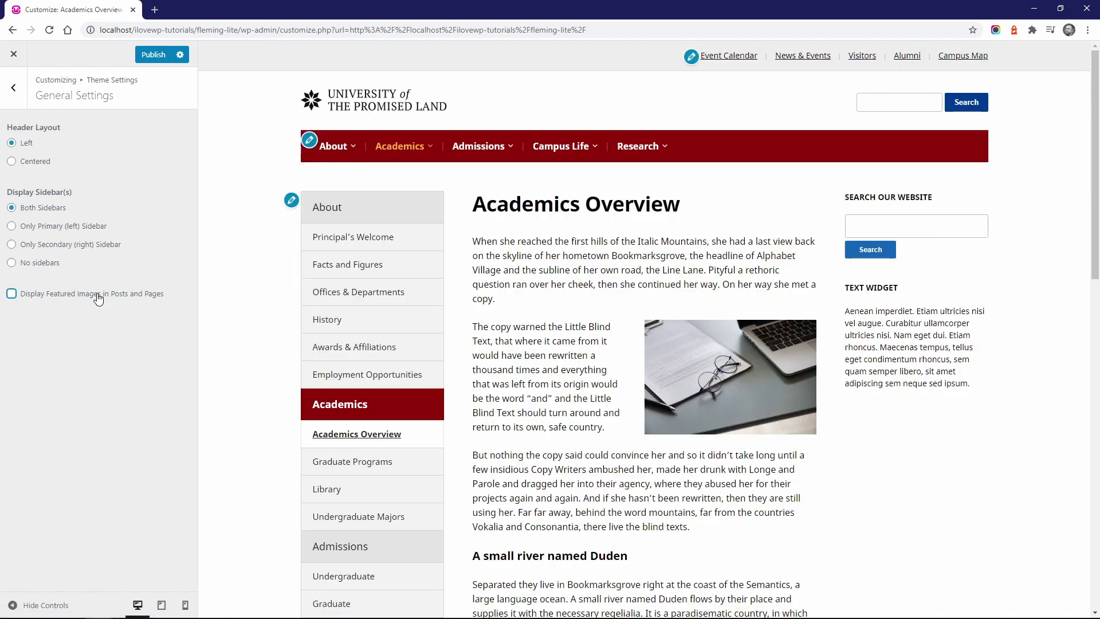
{"action": "left_click", "coordinate": [98, 297]}
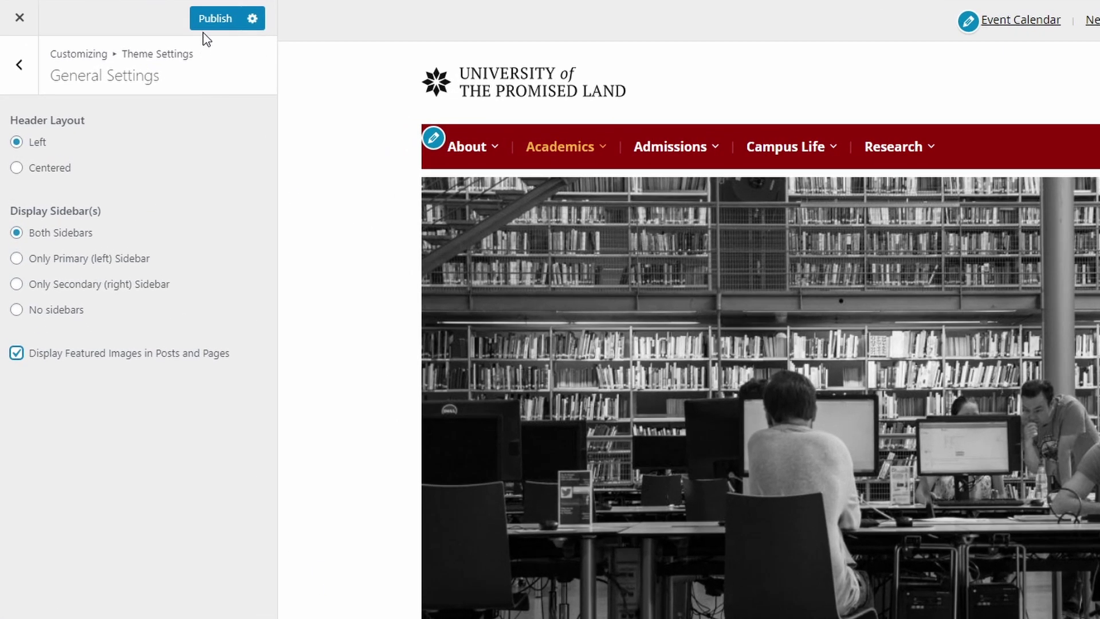
{"action": "left_click", "coordinate": [205, 25]}
Step: Change the homepage's blog section heading from the theme's homepage settings to School News and publish
{"action": "left_click", "coordinate": [26, 77]}
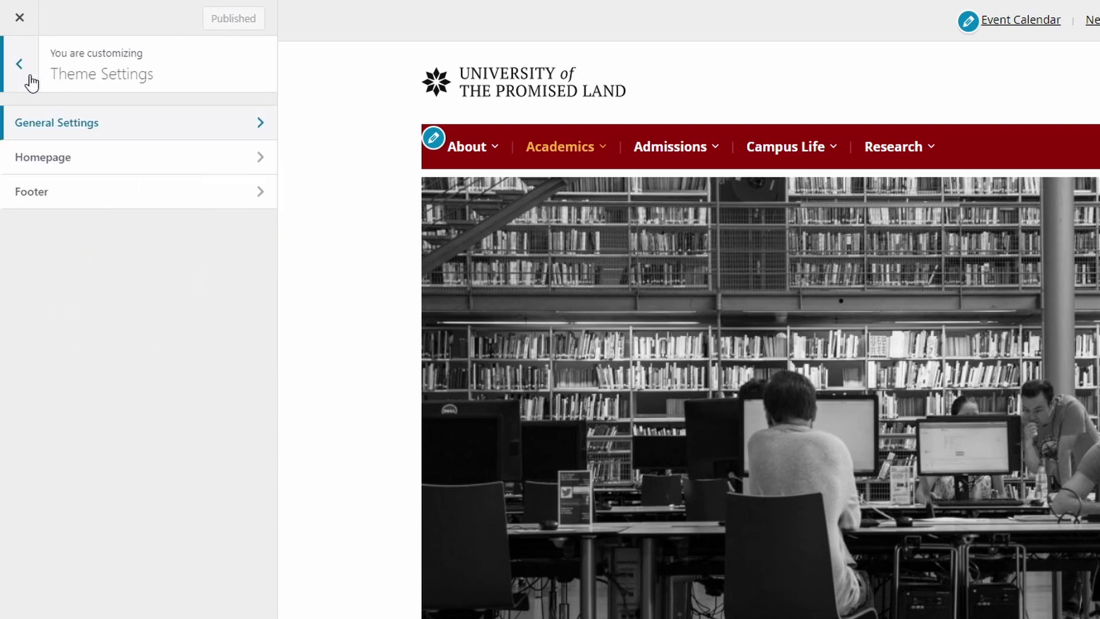
{"action": "left_click", "coordinate": [43, 159]}
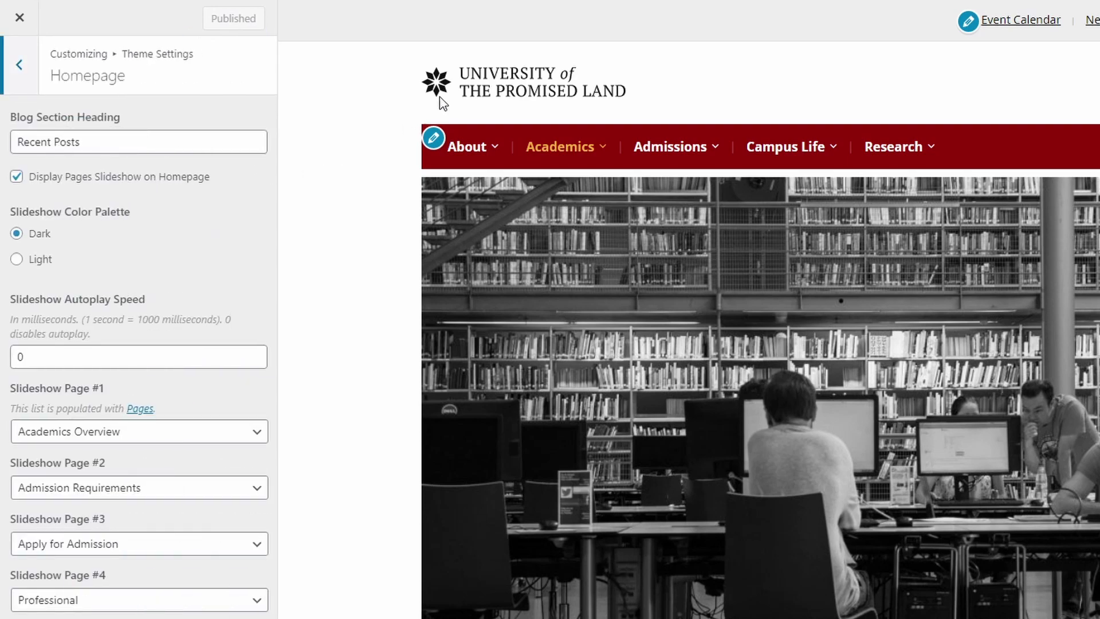
{"action": "scroll", "coordinate": [631, 381], "scroll_direction": "down", "scroll_amount": 8}
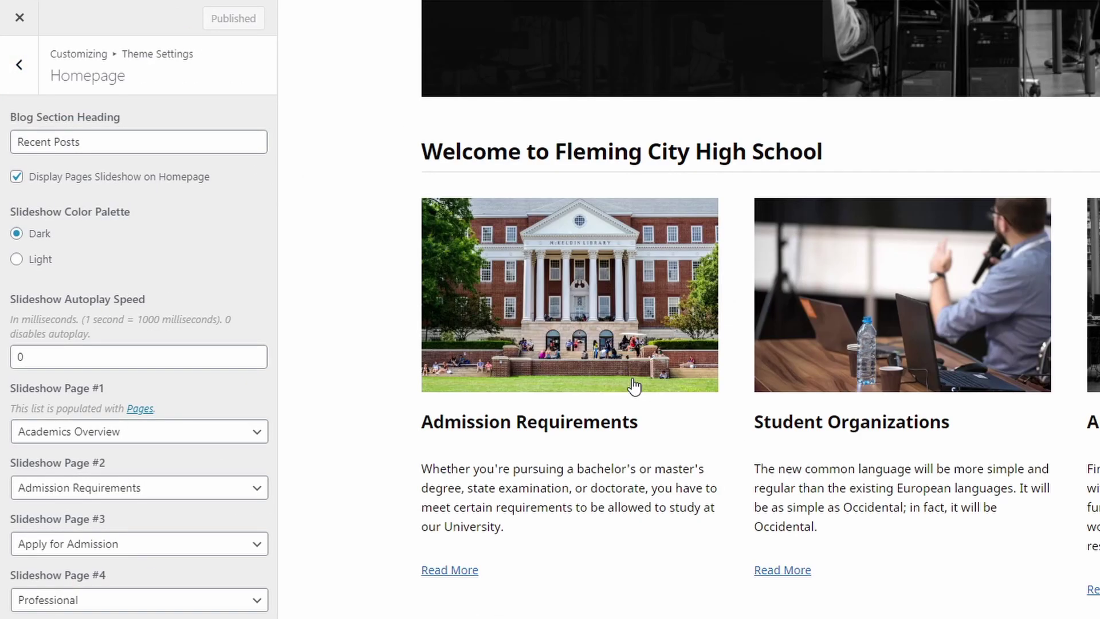
{"action": "scroll", "coordinate": [636, 355], "scroll_direction": "down", "scroll_amount": 7}
{"action": "left_click_drag", "start_coordinate": [664, 261], "coordinate": [800, 269]}
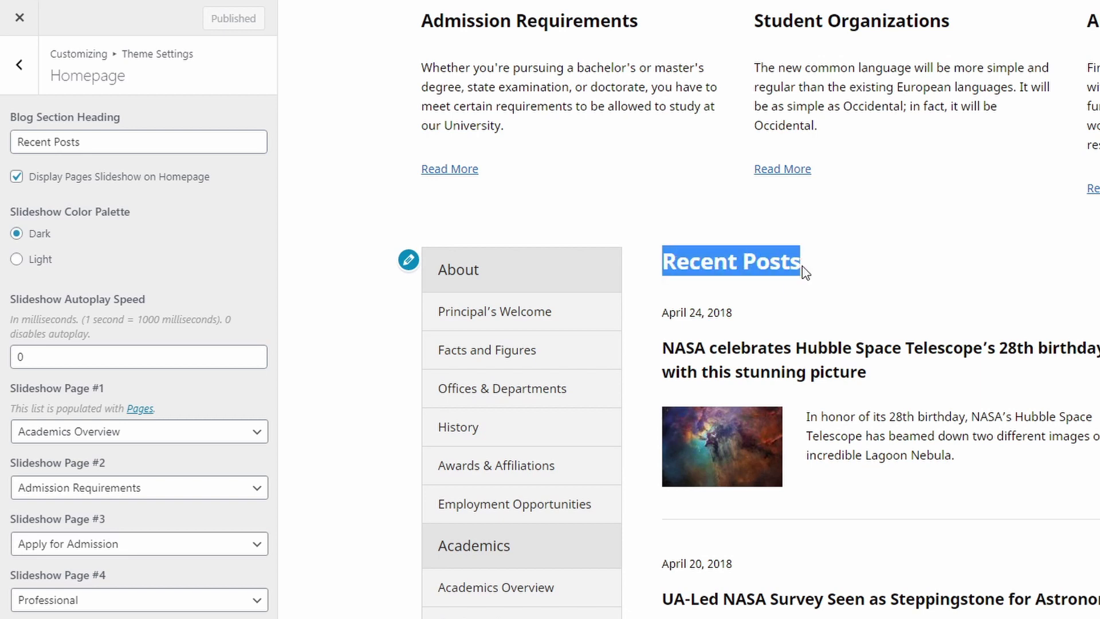
{"action": "left_click", "coordinate": [800, 270]}
{"action": "left_click", "coordinate": [140, 142]}
{"action": "key", "text": "ctrl+a"}
{"action": "type", "text": "Sch"}
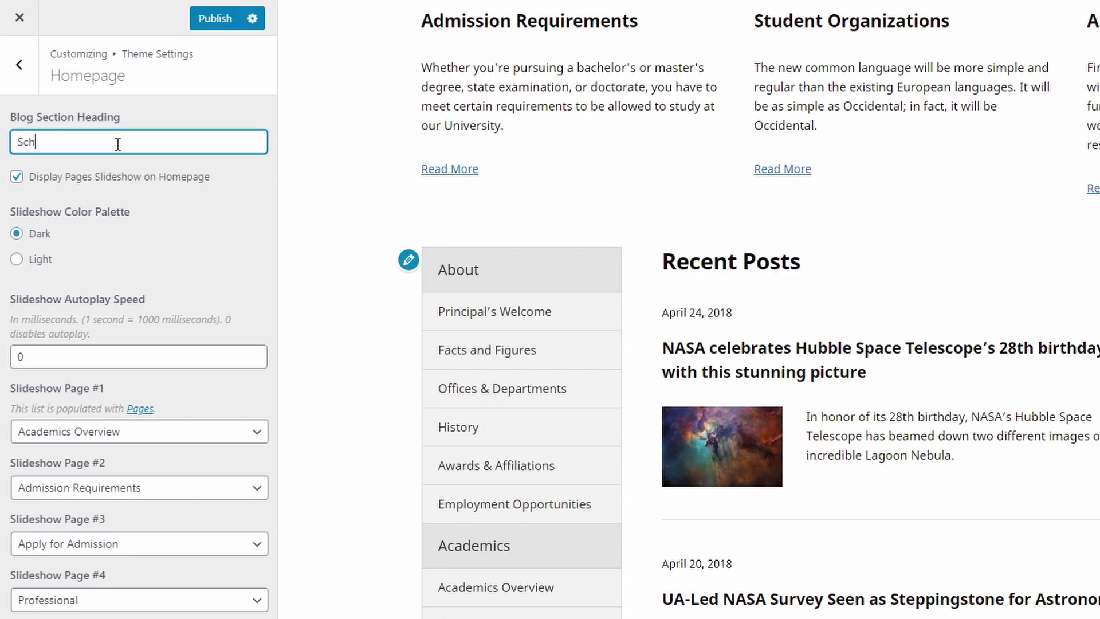
{"action": "type", "text": "ool News"}
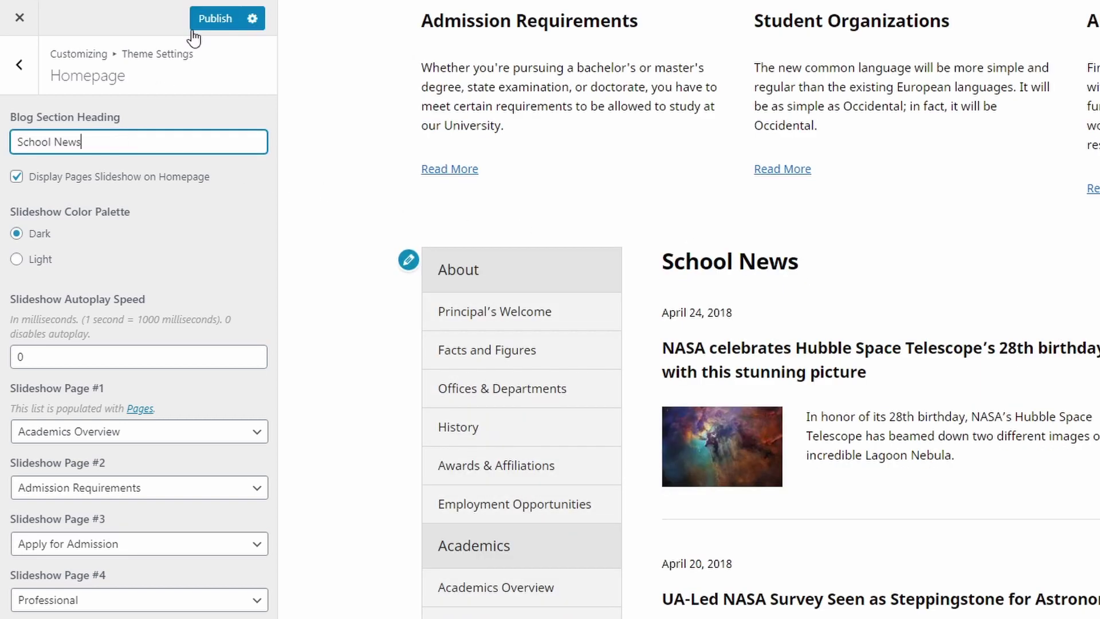
{"action": "left_click", "coordinate": [196, 21]}
Step: In the theme's footer settings, try hiding the "Theme by AcademiaThemes" credit, re-enable it, and publish
{"action": "left_click", "coordinate": [20, 65]}
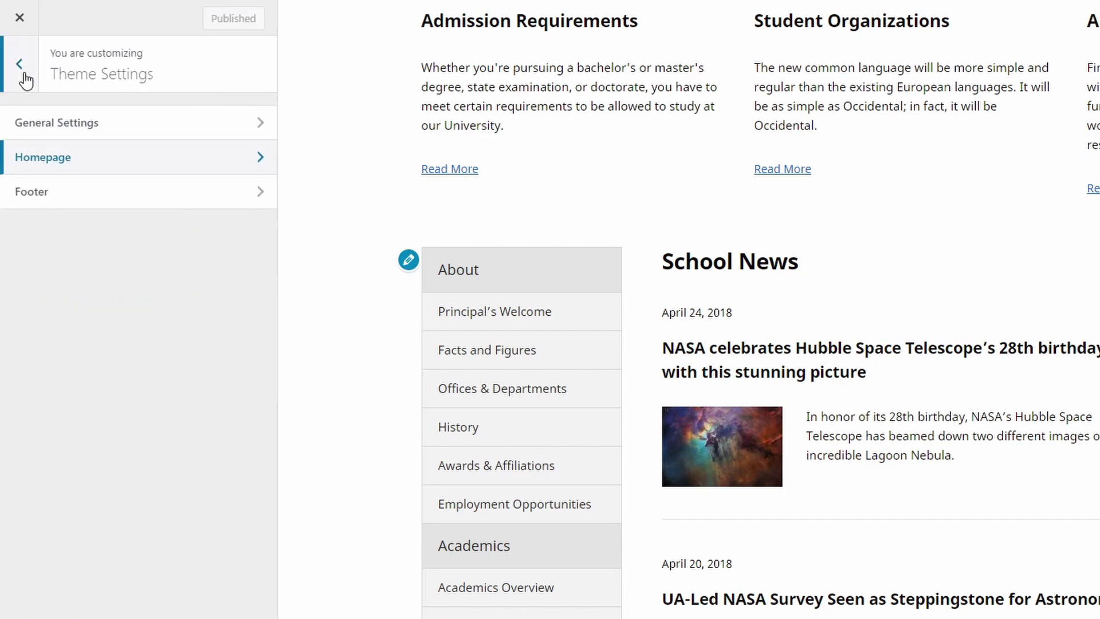
{"action": "left_click", "coordinate": [40, 192]}
{"action": "scroll", "coordinate": [344, 418], "scroll_direction": "down", "scroll_amount": 20}
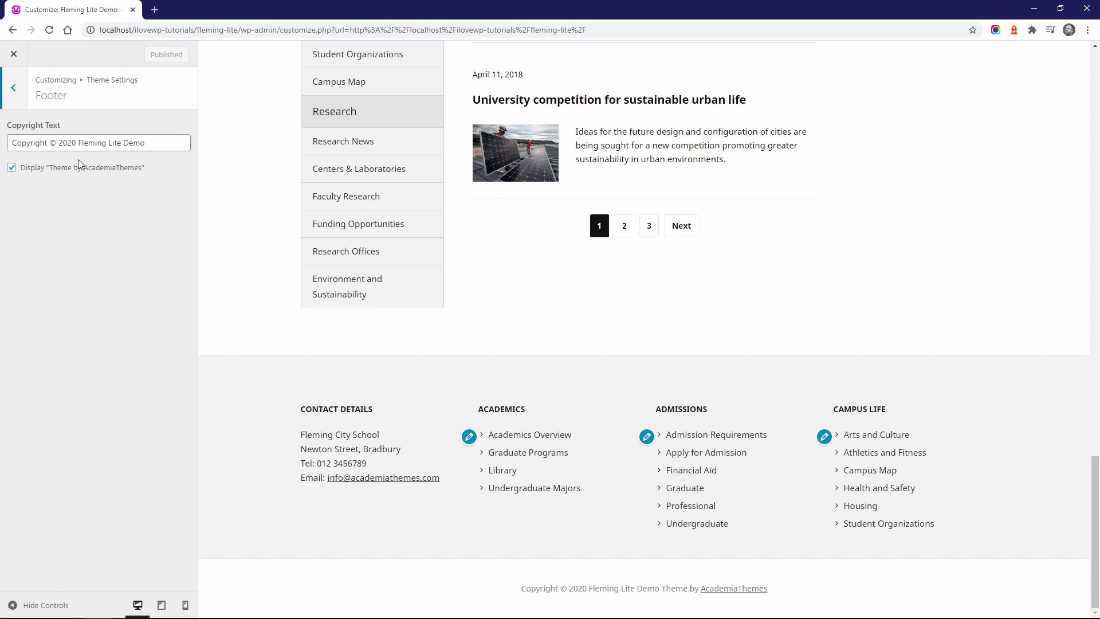
{"action": "left_click", "coordinate": [65, 172]}
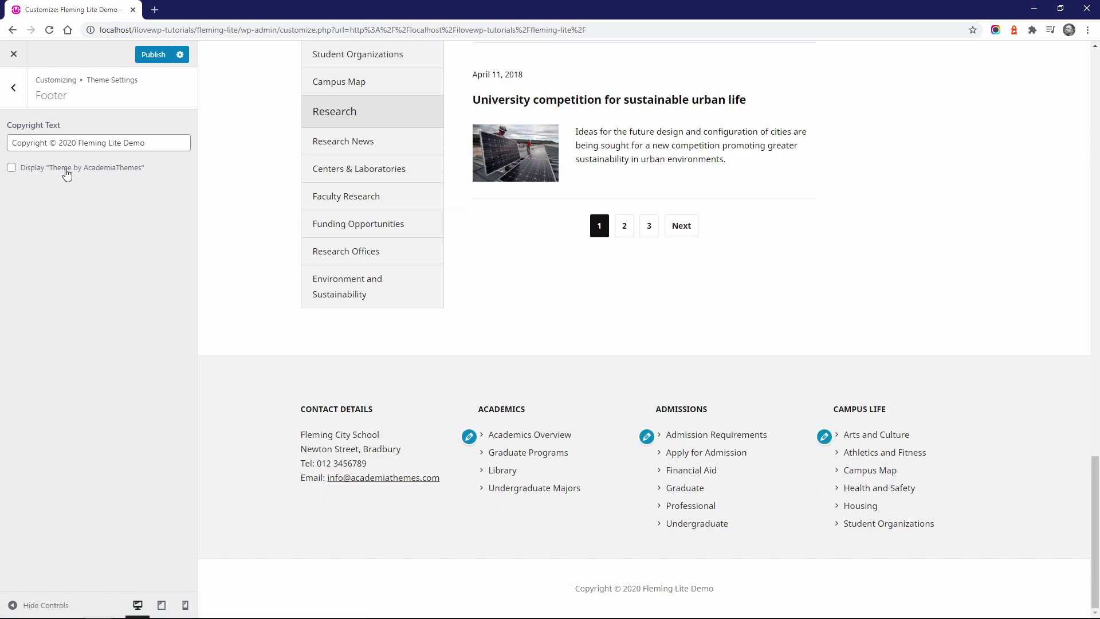
{"action": "left_click", "coordinate": [66, 172]}
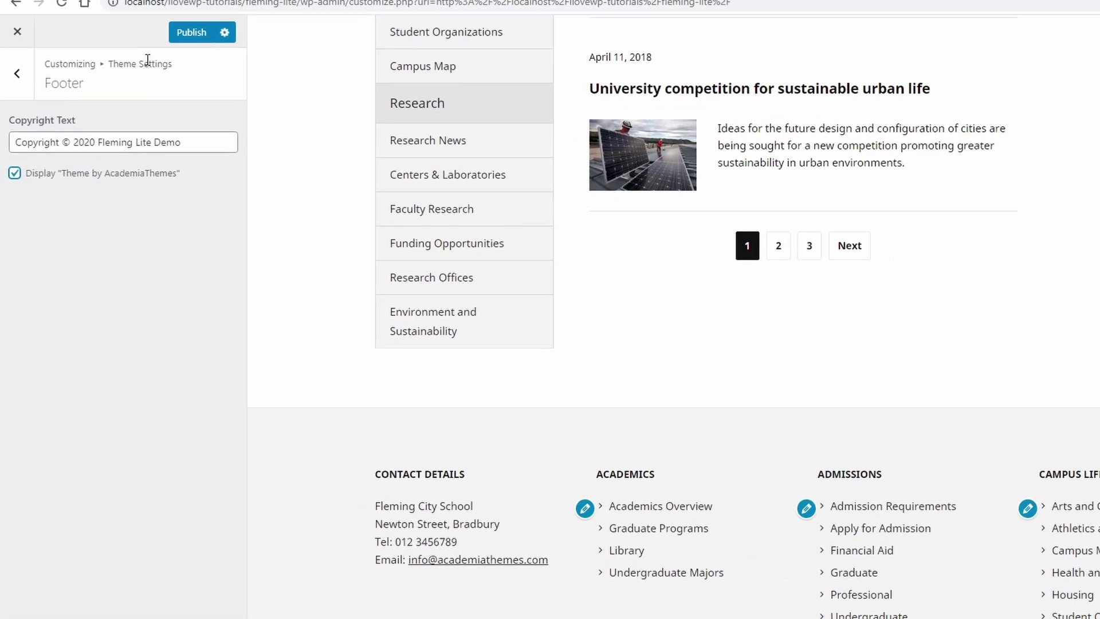
{"action": "left_click", "coordinate": [187, 35]}
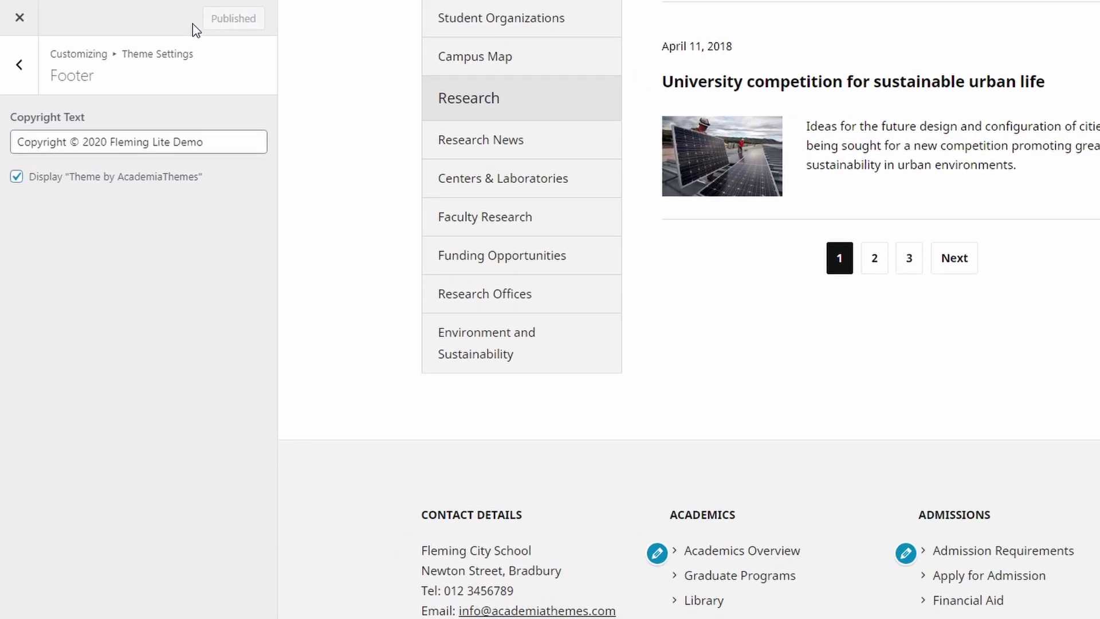
Step: Review the General and Mobile Menu color options under Theme Colors, and leave the Customizer
{"action": "left_click", "coordinate": [23, 64]}
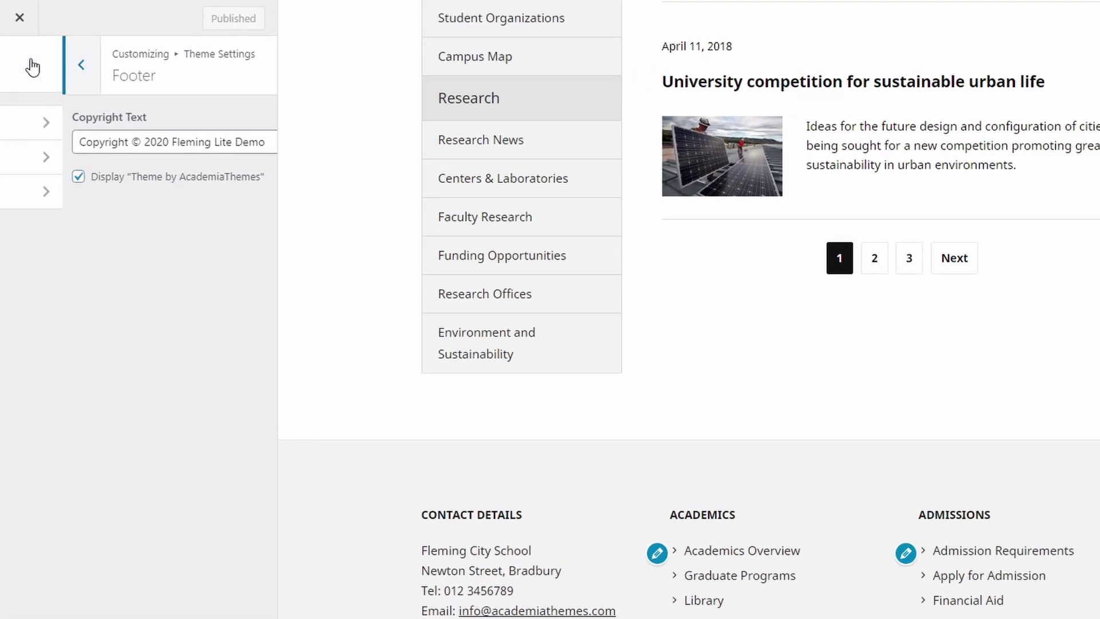
{"action": "left_click", "coordinate": [21, 57]}
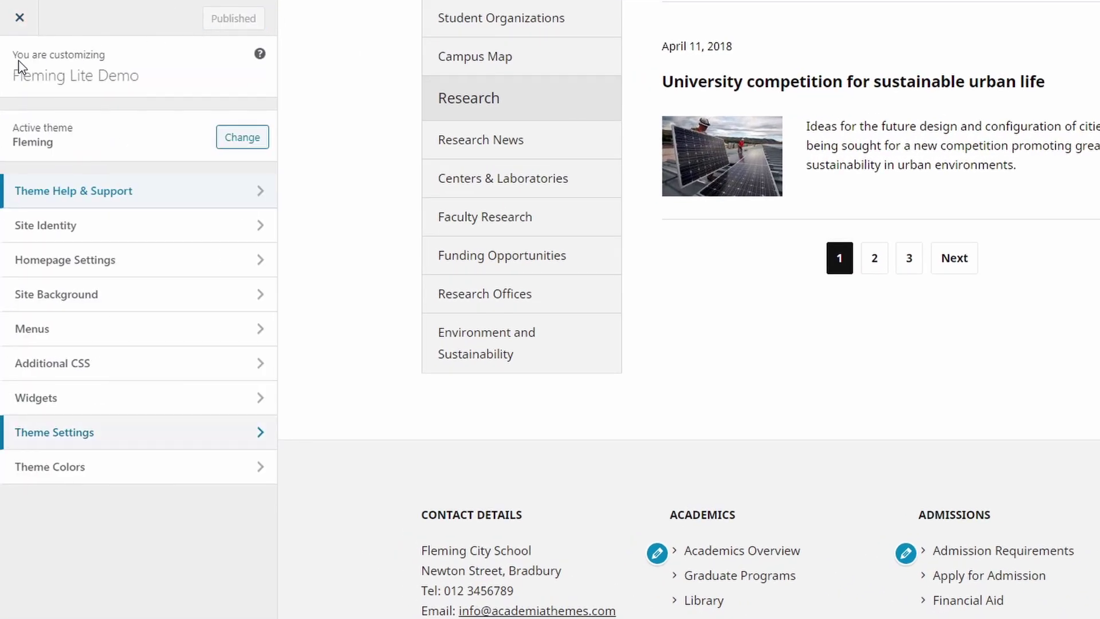
{"action": "scroll", "coordinate": [352, 331], "scroll_direction": "up", "scroll_amount": 15}
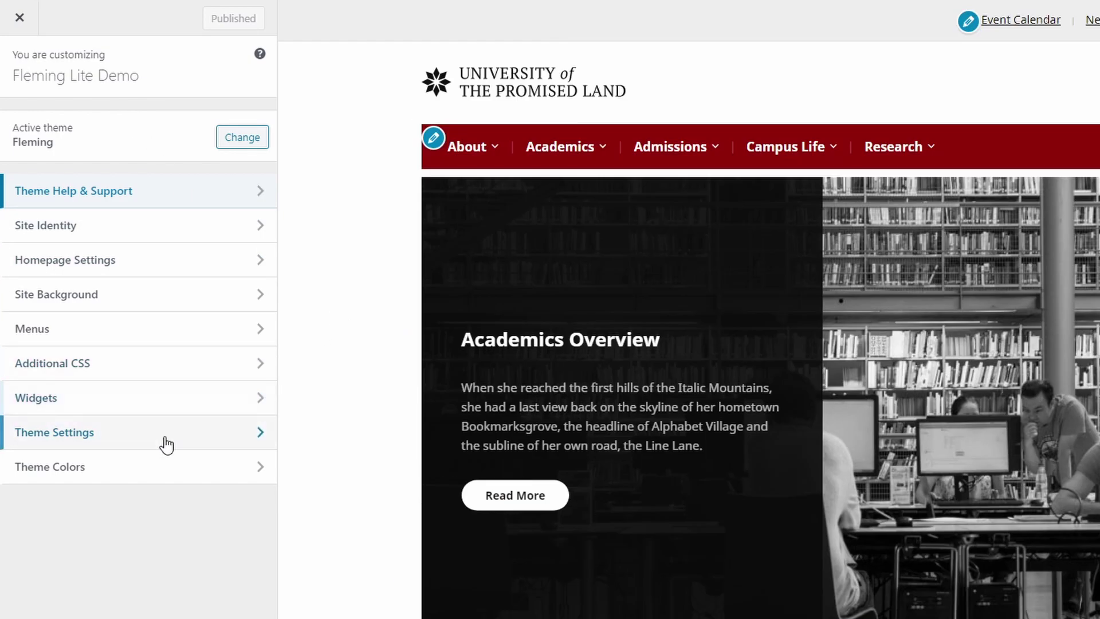
{"action": "left_click", "coordinate": [132, 473]}
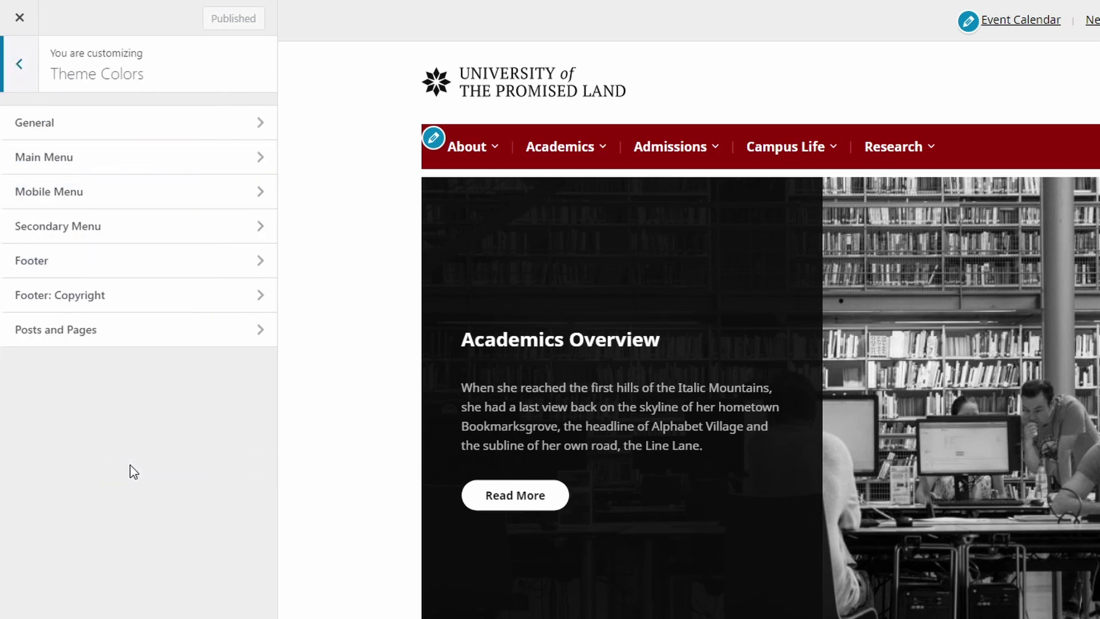
{"action": "left_click", "coordinate": [118, 127]}
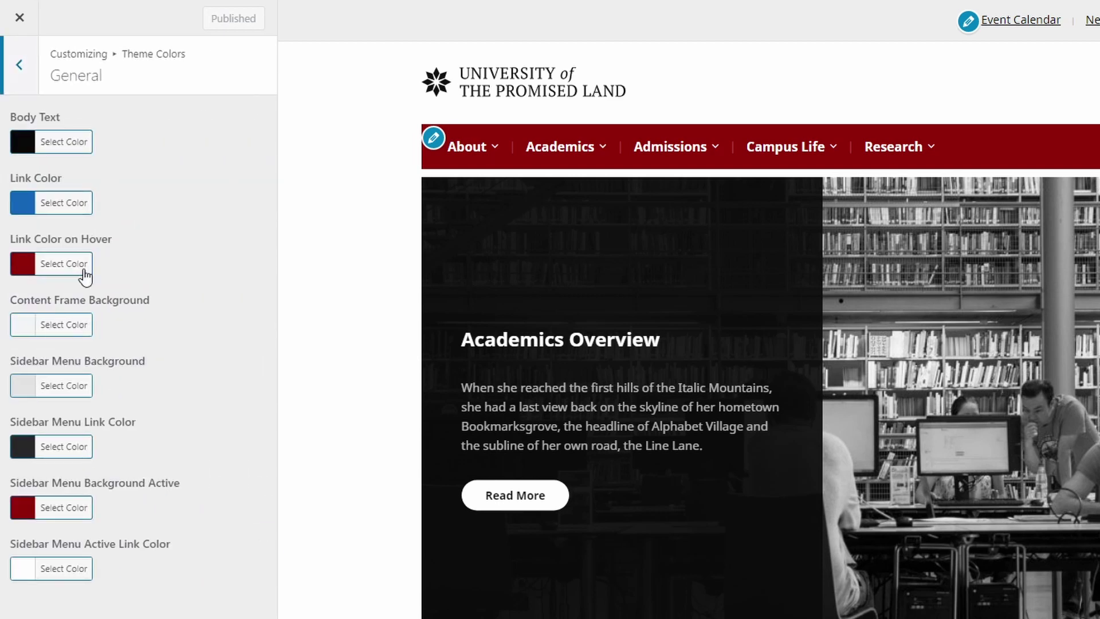
{"action": "left_click", "coordinate": [21, 65]}
{"action": "left_click", "coordinate": [52, 187]}
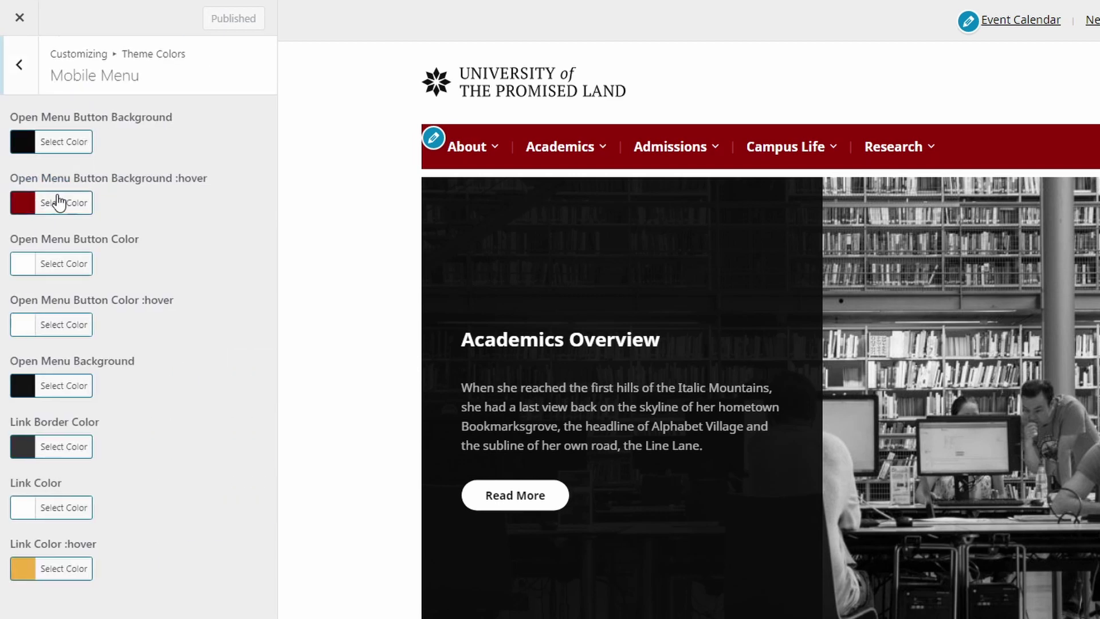
{"action": "left_click", "coordinate": [20, 66]}
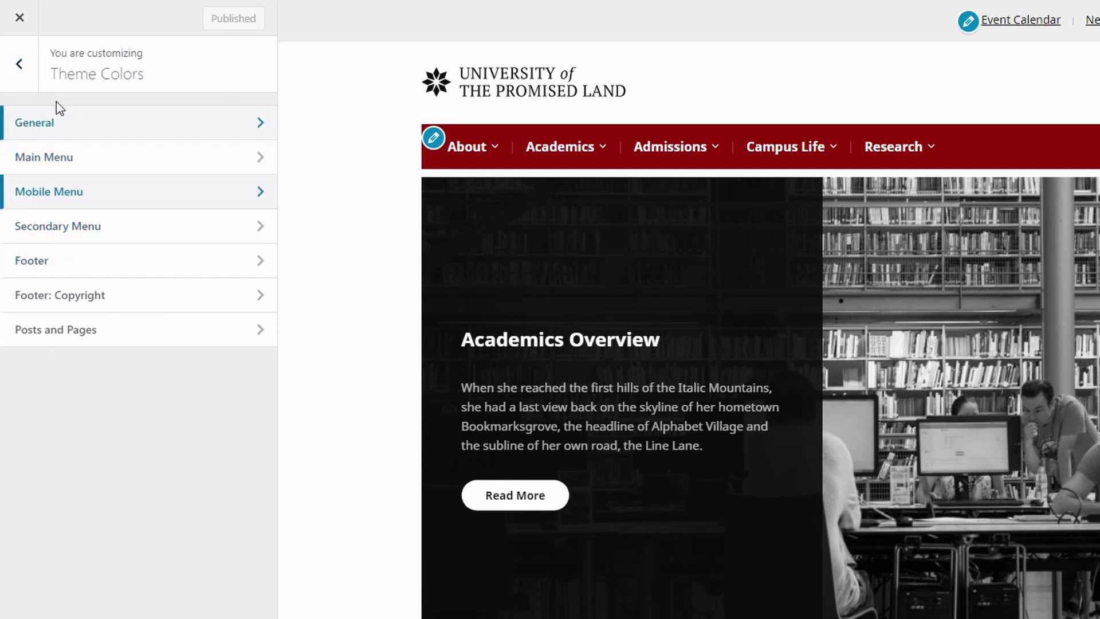
{"action": "left_click", "coordinate": [23, 67]}
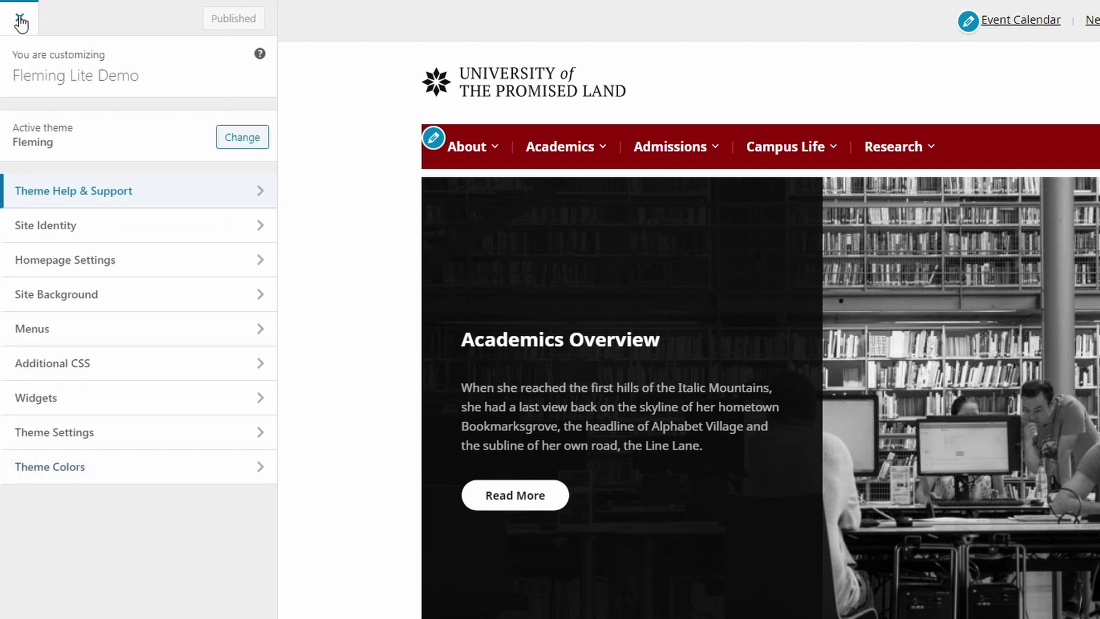
{"action": "left_click", "coordinate": [20, 21]}
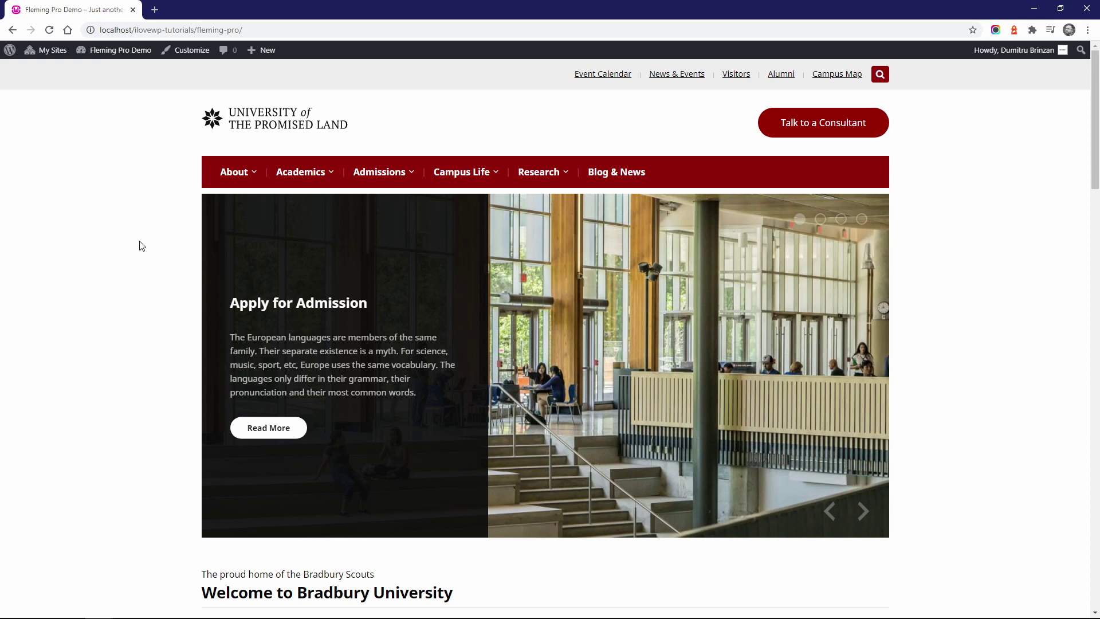
Step: Look through the Fleming Pro demo homepage from the slideshow down to the footer logos and copyright
{"action": "scroll", "coordinate": [141, 246], "scroll_direction": "down", "scroll_amount": 8}
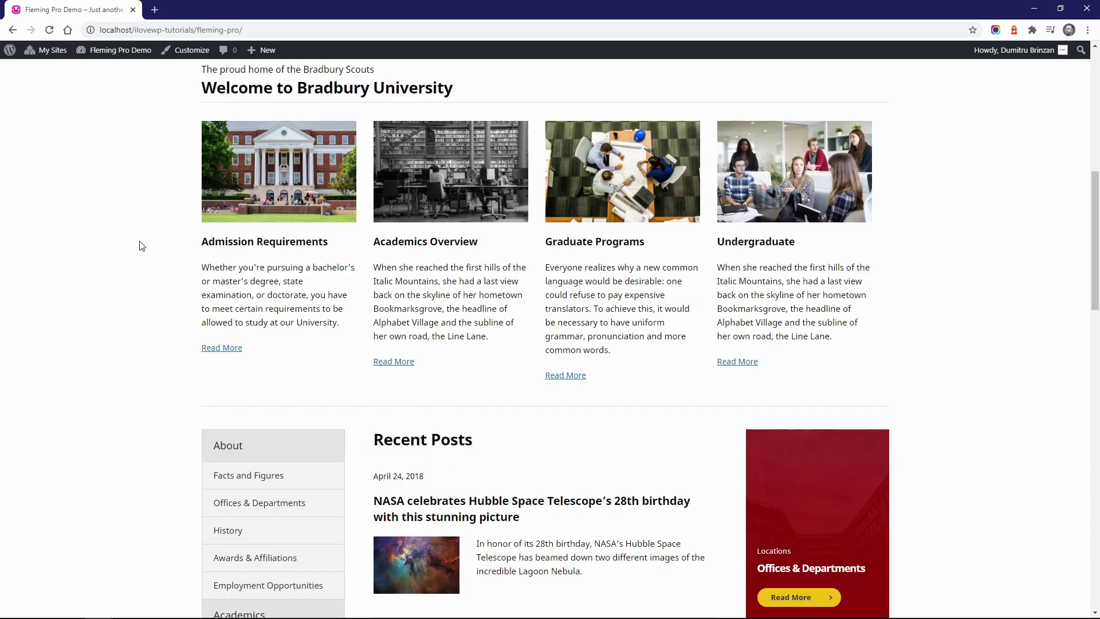
{"action": "scroll", "coordinate": [141, 246], "scroll_direction": "down", "scroll_amount": 8}
{"action": "scroll", "coordinate": [141, 246], "scroll_direction": "down", "scroll_amount": 8}
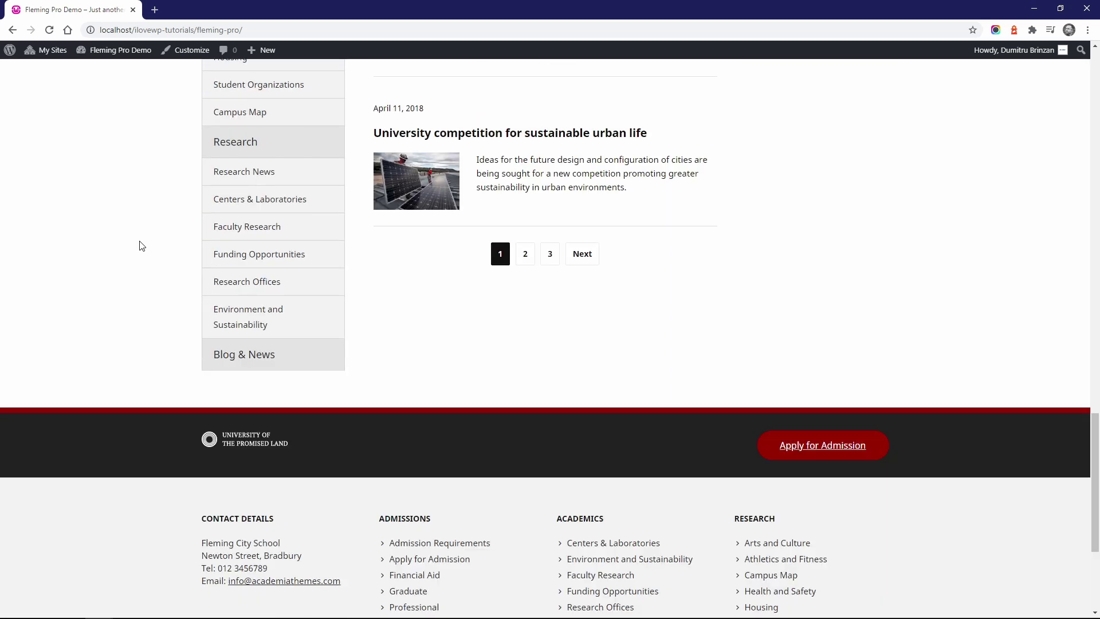
{"action": "scroll", "coordinate": [141, 245], "scroll_direction": "down", "scroll_amount": 4}
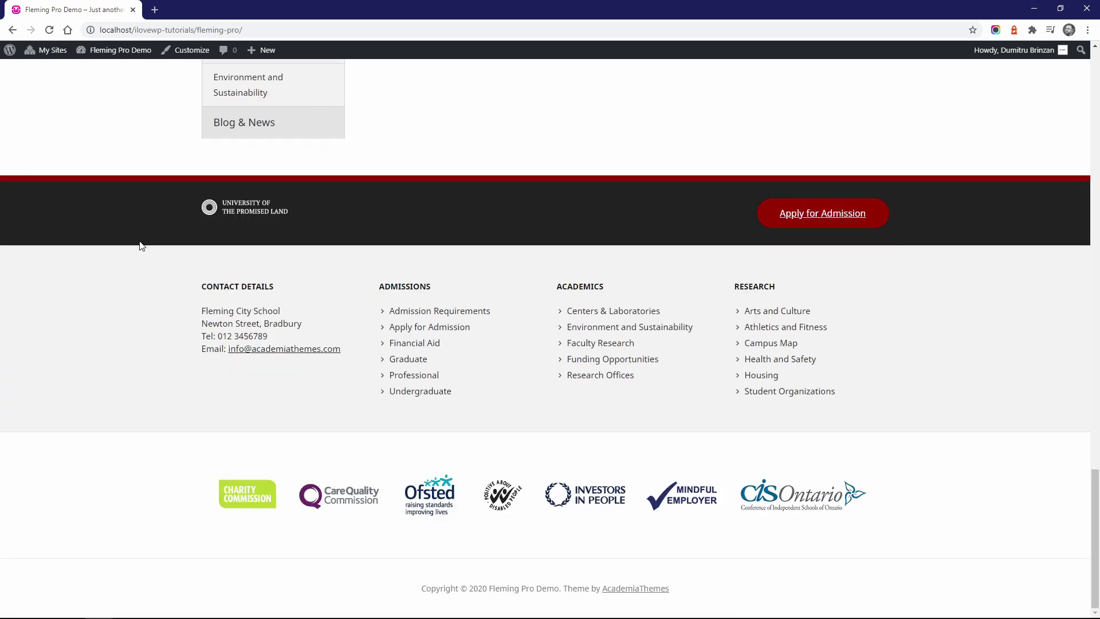
{"action": "key", "text": "Home"}
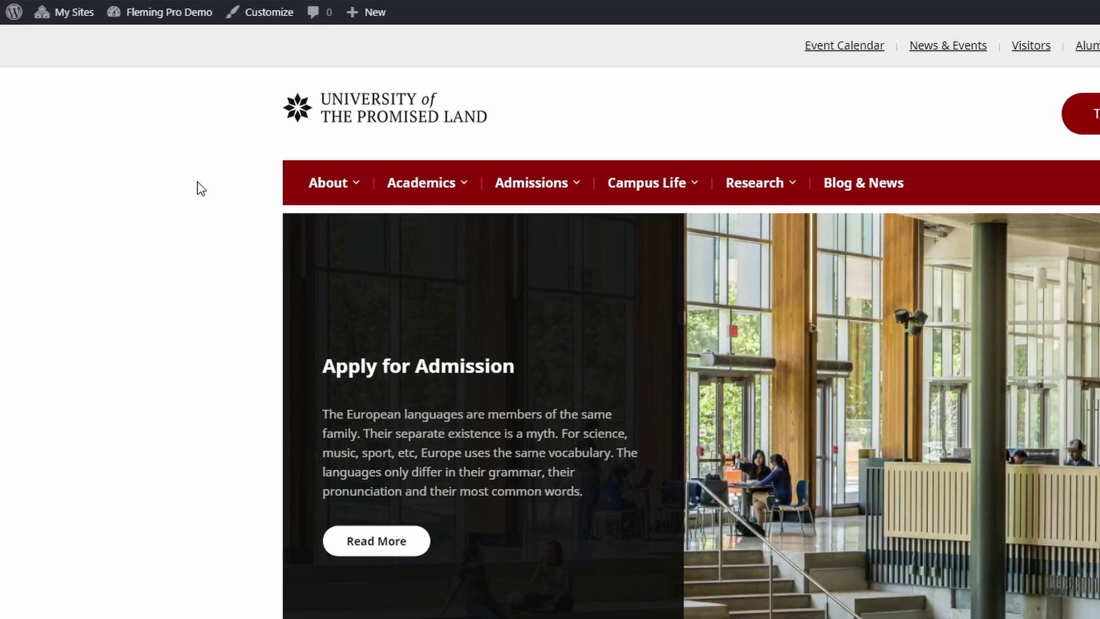
Step: Open the Pro demo's widget management and examine the Call to Action widget's link and custom color options in Header: Secondary Widgets
{"action": "mouse_move", "coordinate": [117, 53]}
{"action": "left_click", "coordinate": [127, 82]}
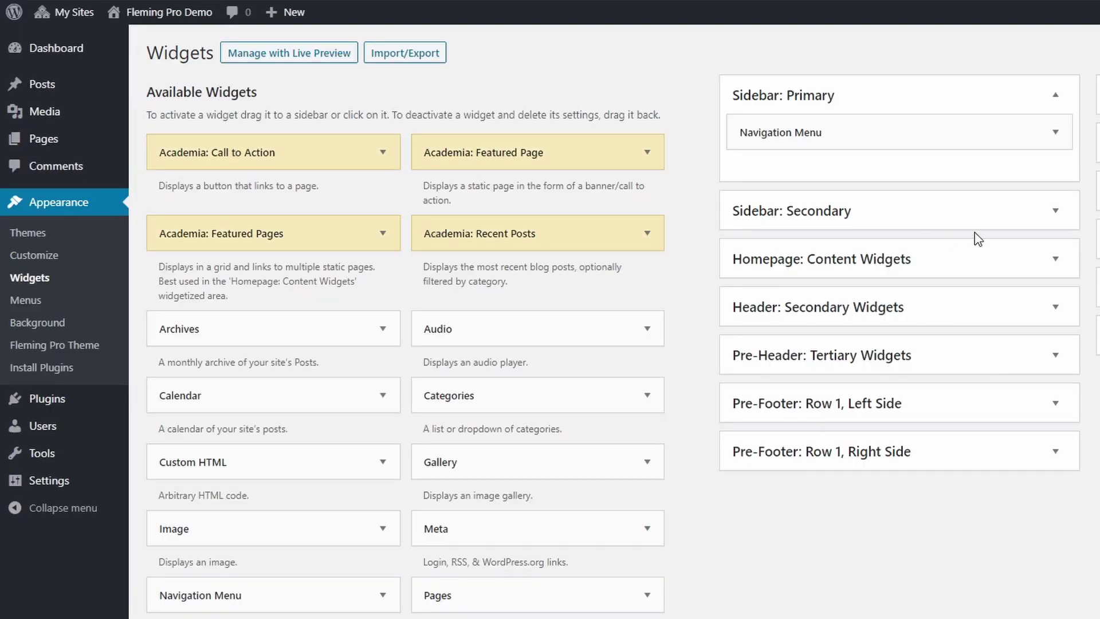
{"action": "left_click", "coordinate": [1056, 312]}
{"action": "left_click", "coordinate": [1057, 399]}
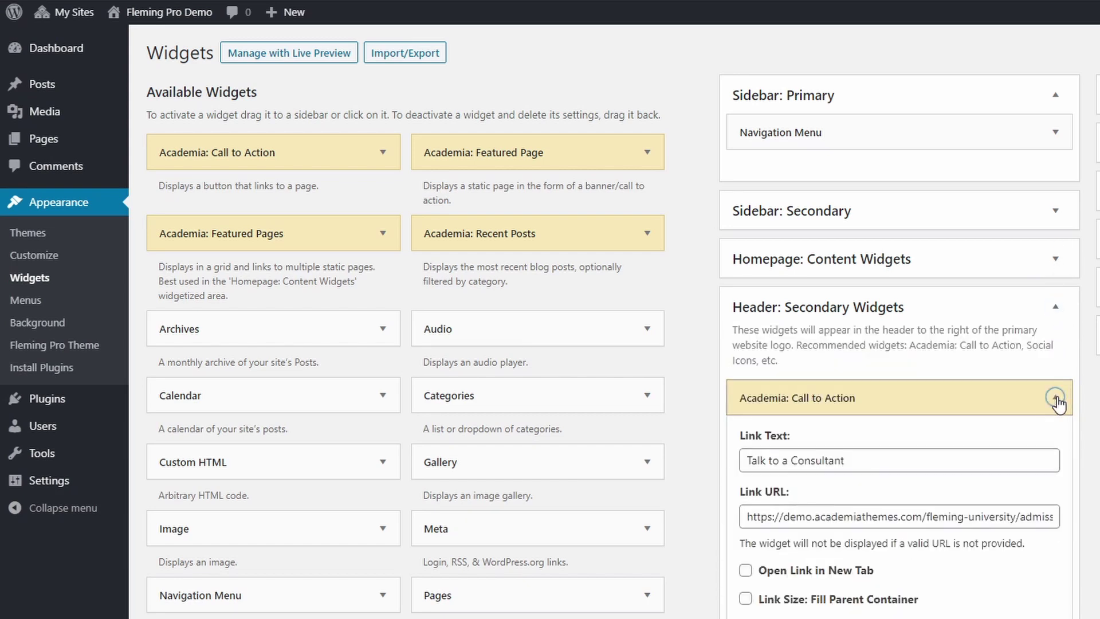
{"action": "scroll", "coordinate": [993, 452], "scroll_direction": "down", "scroll_amount": 4}
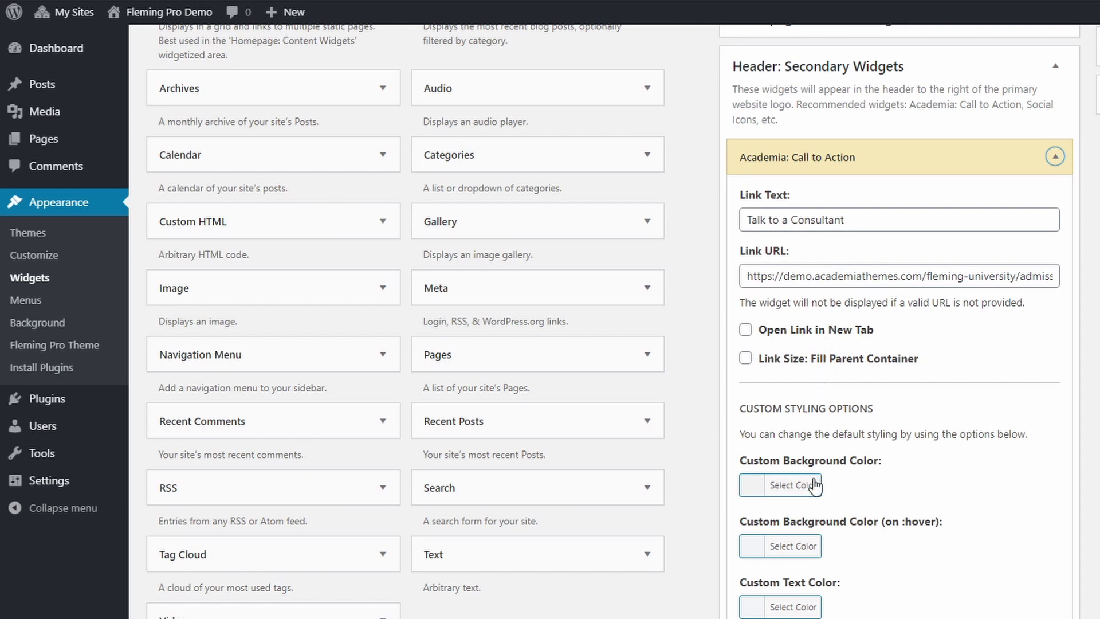
{"action": "scroll", "coordinate": [816, 500], "scroll_direction": "down", "scroll_amount": 1}
{"action": "left_click", "coordinate": [786, 405]}
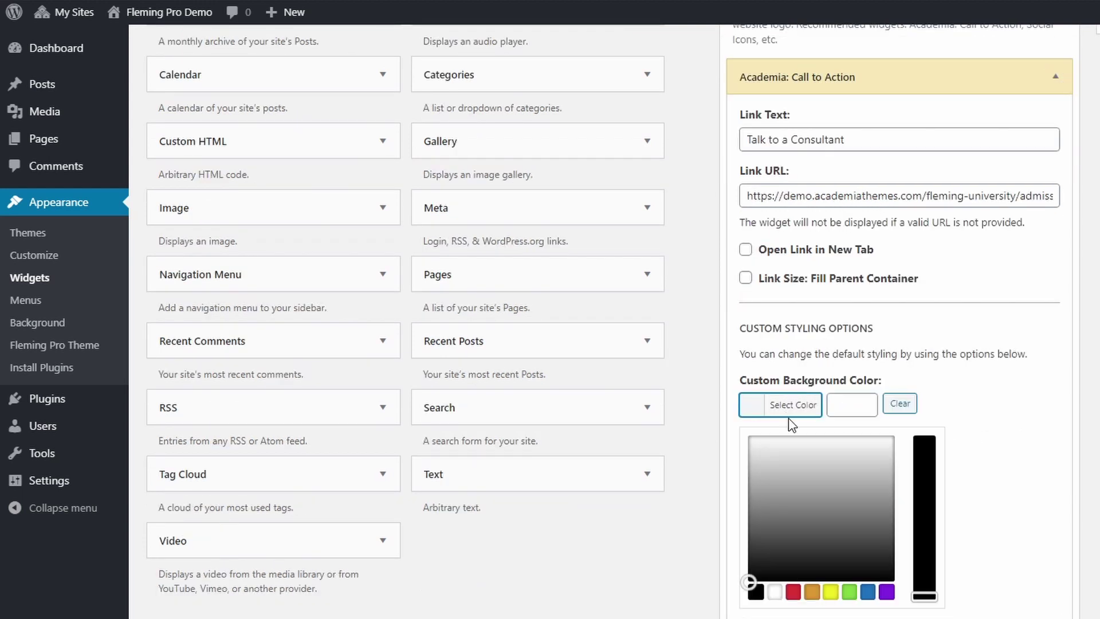
{"action": "left_click", "coordinate": [796, 410]}
{"action": "scroll", "coordinate": [796, 410], "scroll_direction": "up", "scroll_amount": 4}
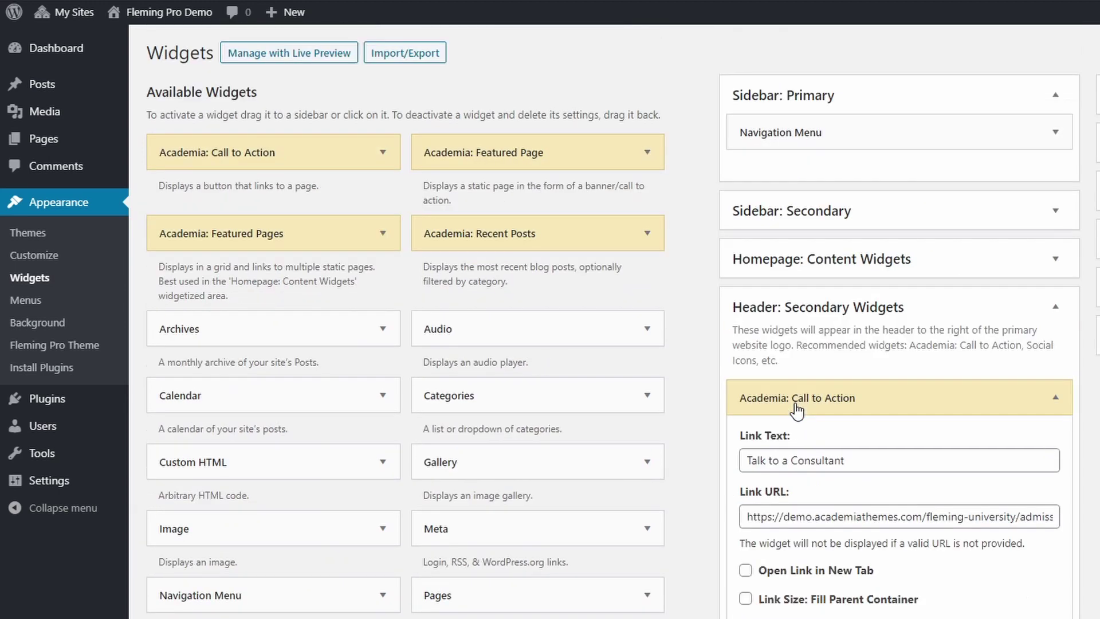
{"action": "left_click", "coordinate": [1057, 400]}
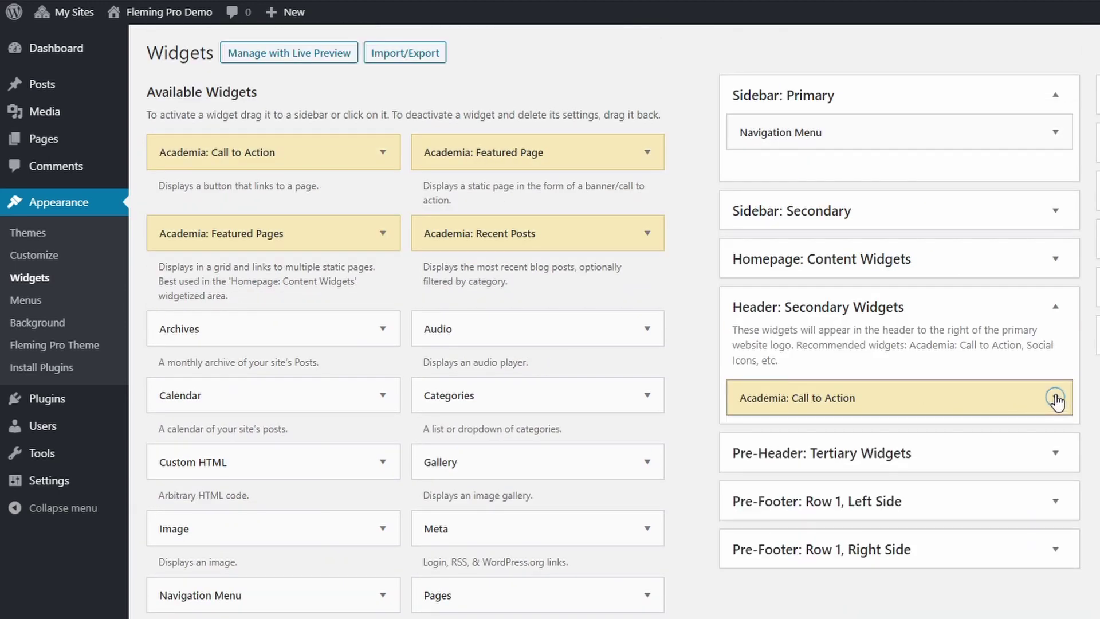
Step: Examine the first Featured Page widget's page, layout, custom image and background color options in Sidebar: Secondary
{"action": "left_click", "coordinate": [1060, 211]}
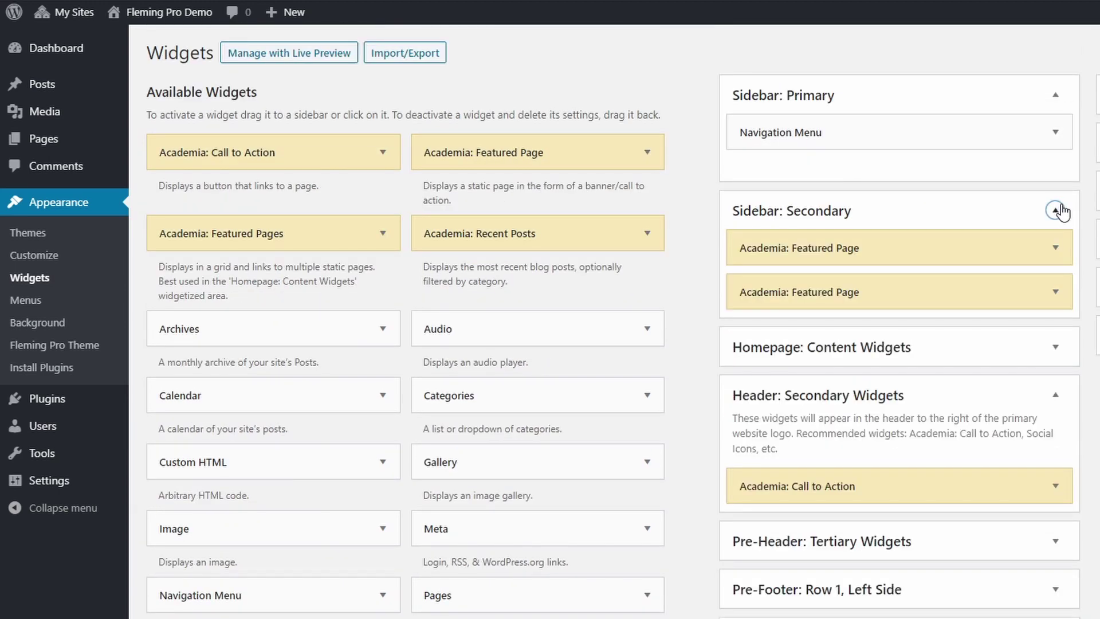
{"action": "left_click", "coordinate": [1056, 248]}
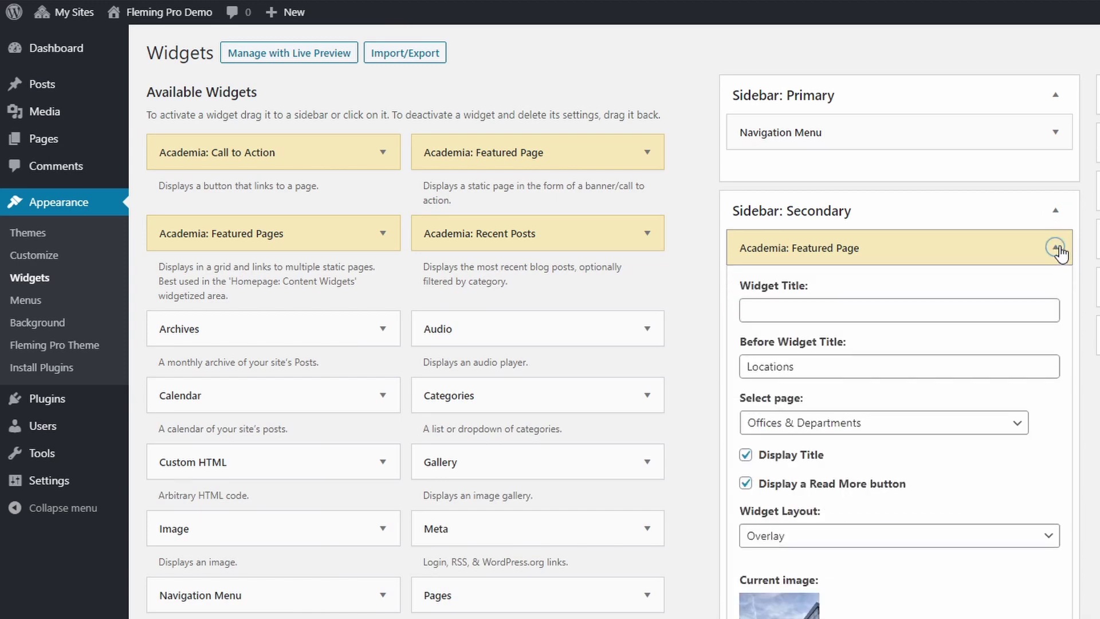
{"action": "scroll", "coordinate": [990, 248], "scroll_direction": "down", "scroll_amount": 3}
{"action": "scroll", "coordinate": [916, 344], "scroll_direction": "down", "scroll_amount": 1}
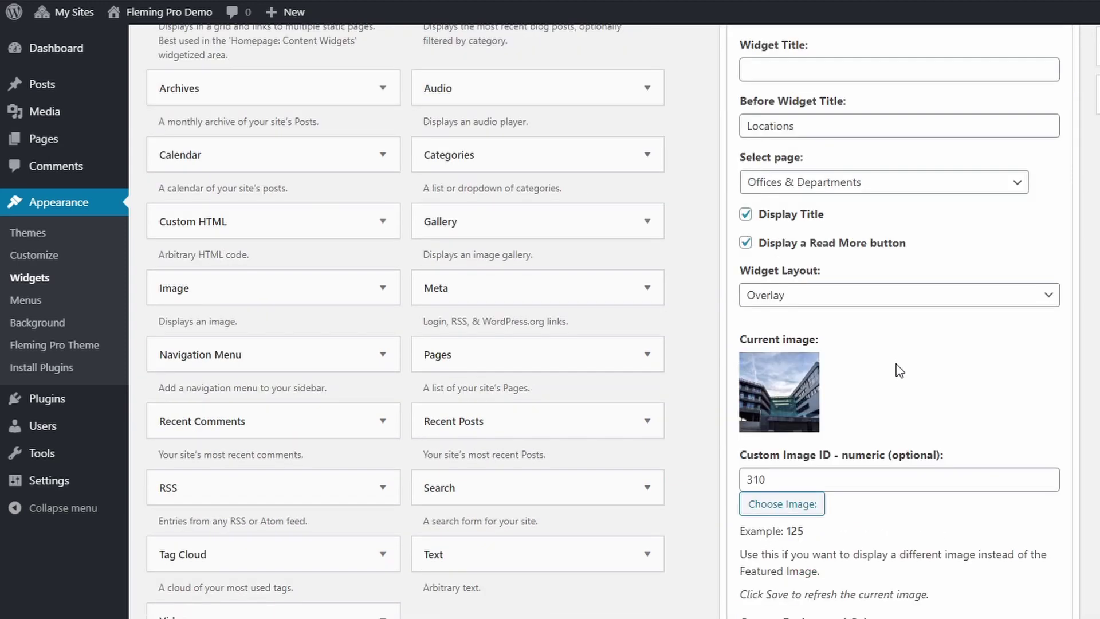
{"action": "scroll", "coordinate": [871, 507], "scroll_direction": "up", "scroll_amount": 1}
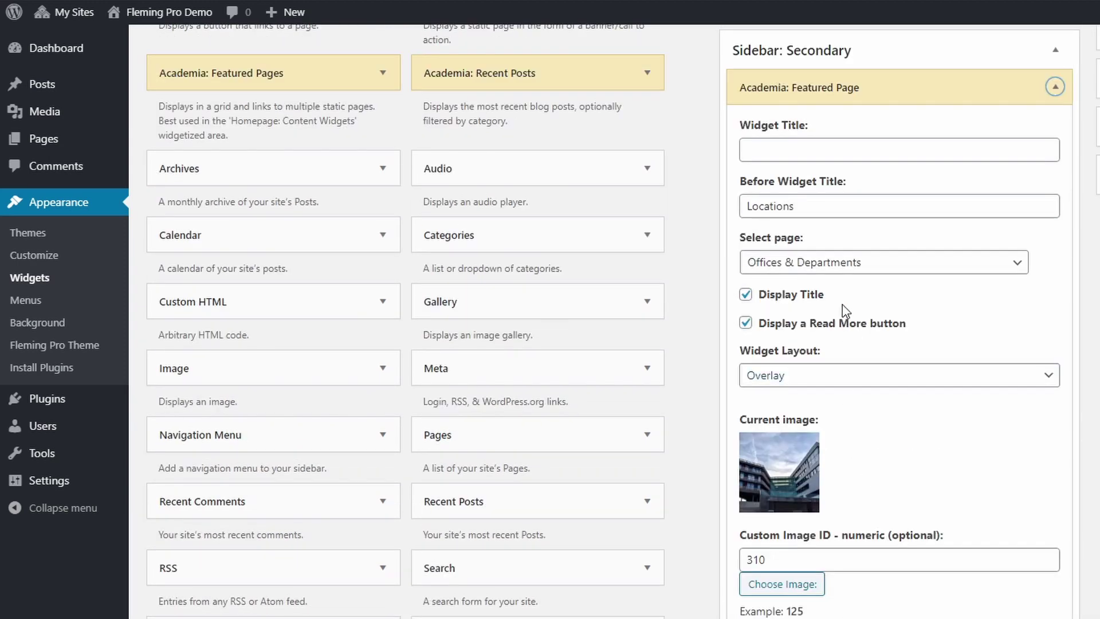
{"action": "left_click", "coordinate": [813, 265]}
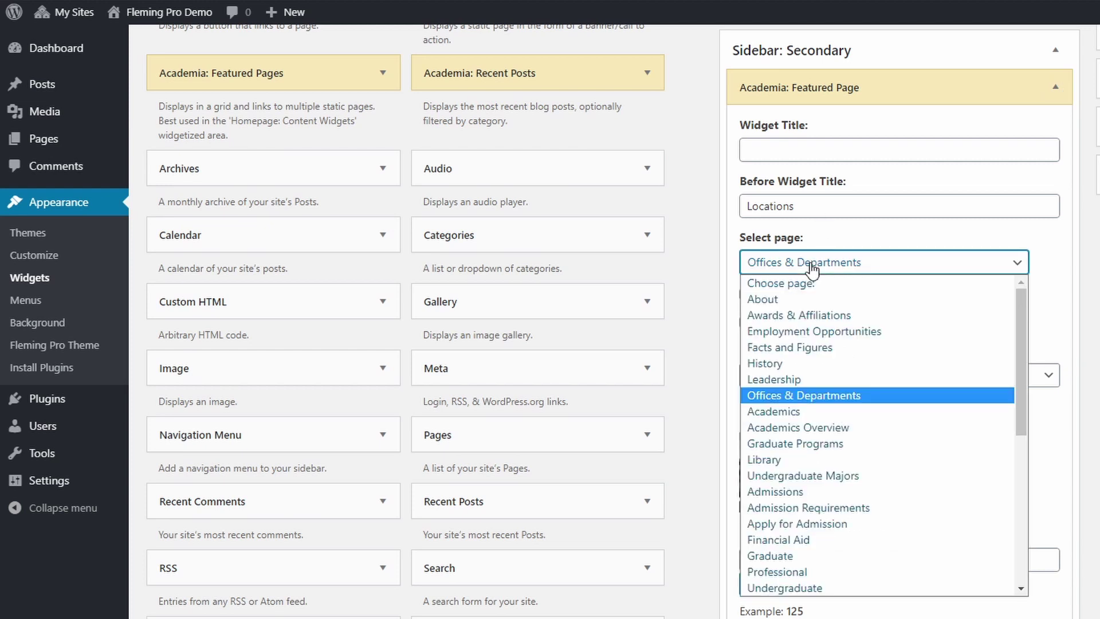
{"action": "left_click", "coordinate": [813, 264]}
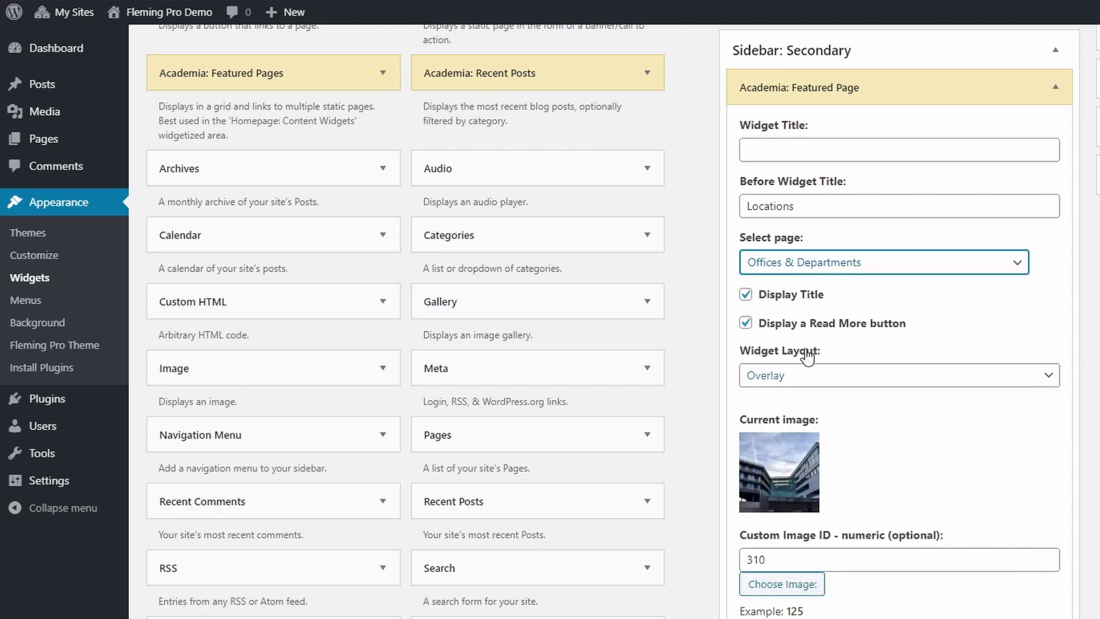
{"action": "left_click", "coordinate": [801, 375]}
{"action": "left_click", "coordinate": [801, 376]}
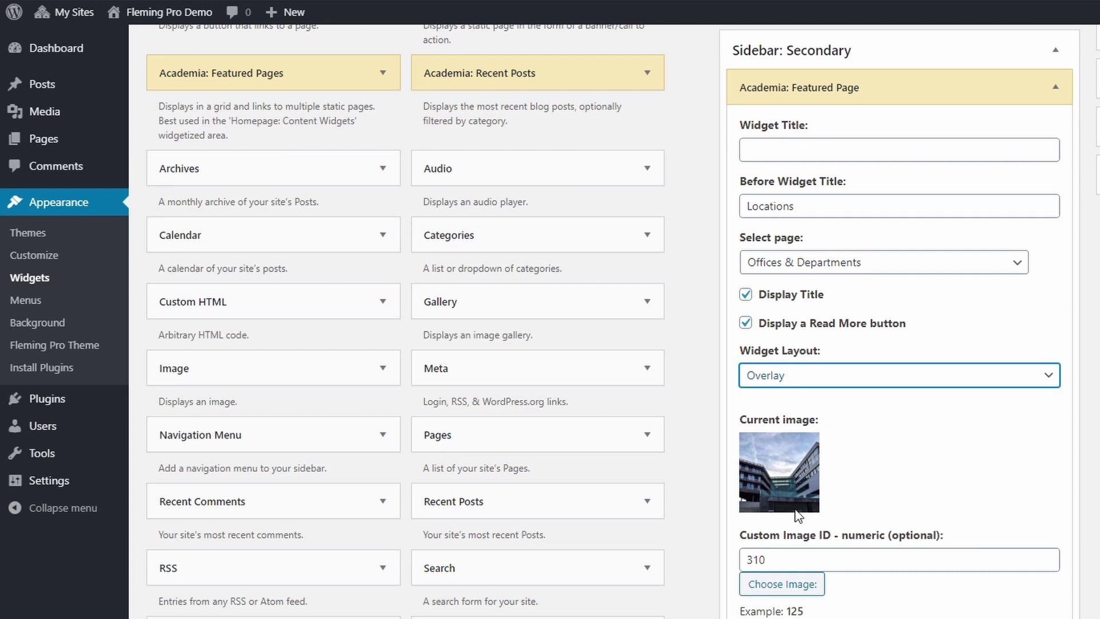
{"action": "left_click", "coordinate": [800, 552]}
{"action": "scroll", "coordinate": [800, 516], "scroll_direction": "down", "scroll_amount": 3}
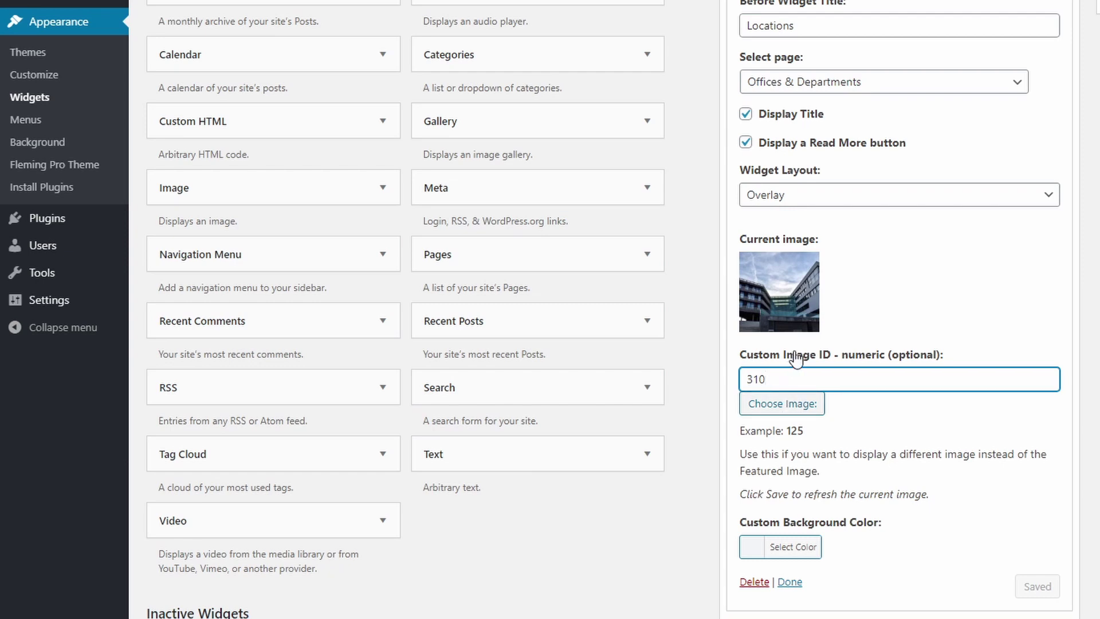
{"action": "scroll", "coordinate": [796, 358], "scroll_direction": "up", "scroll_amount": 3}
{"action": "left_click", "coordinate": [1056, 87]}
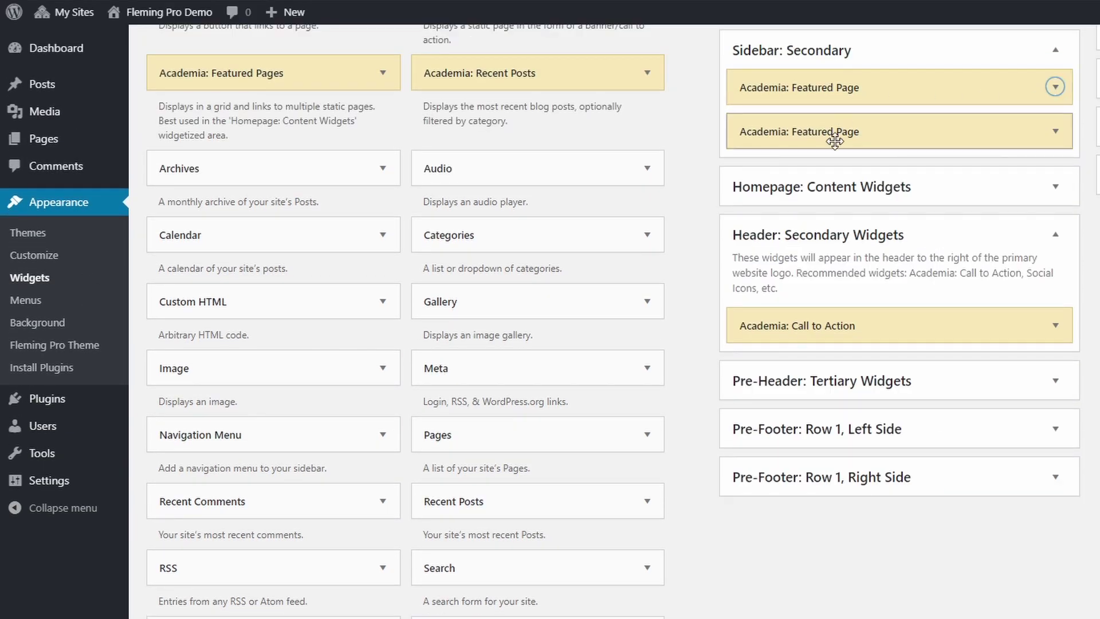
Step: Look through the Pro demo homepage down to the Featured Page banners beside Recent Posts
{"action": "left_click", "coordinate": [135, 41]}
{"action": "scroll", "coordinate": [840, 332], "scroll_direction": "down", "scroll_amount": 5}
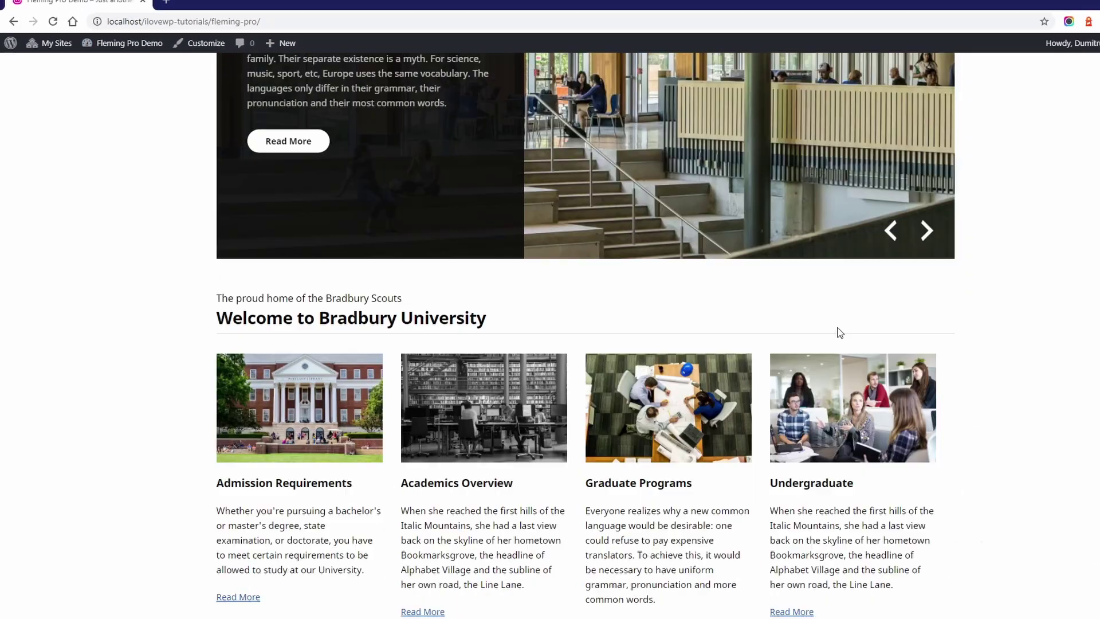
{"action": "scroll", "coordinate": [840, 333], "scroll_direction": "down", "scroll_amount": 7}
{"action": "scroll", "coordinate": [782, 315], "scroll_direction": "down", "scroll_amount": 3}
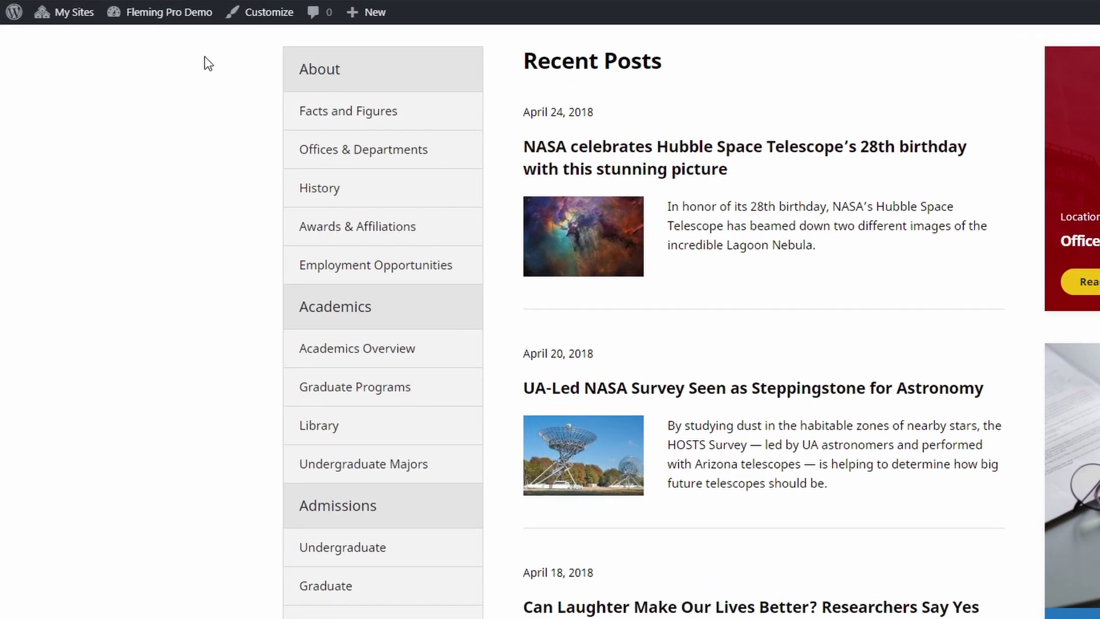
Step: Return to widget management and add an Academia: Recent Posts widget above Featured Pages in Homepage: Content Widgets
{"action": "mouse_move", "coordinate": [112, 54]}
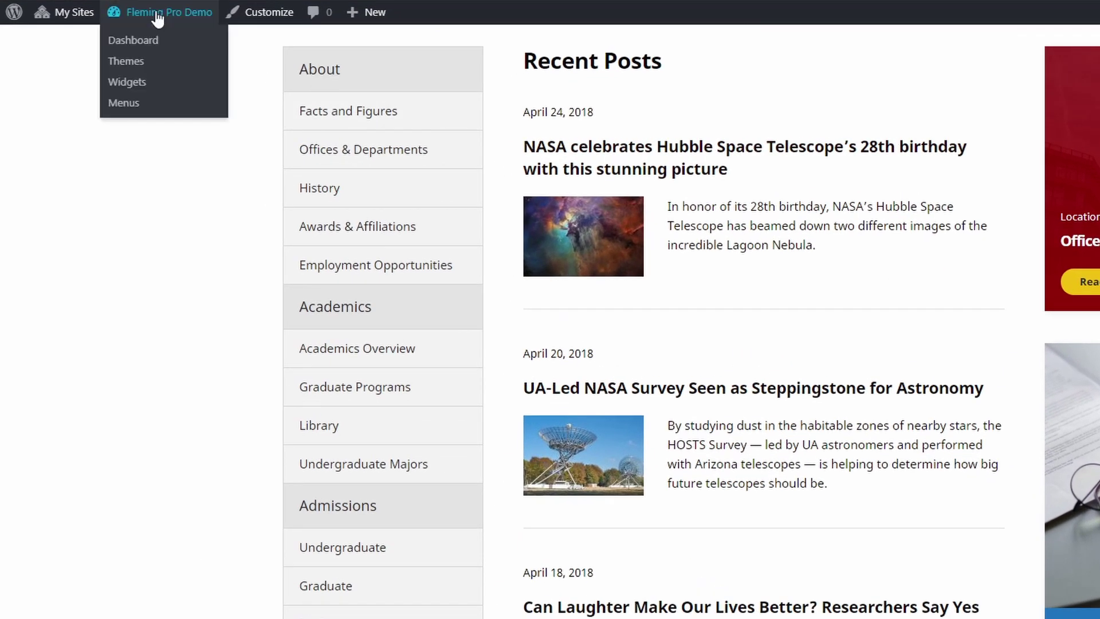
{"action": "left_click", "coordinate": [130, 86]}
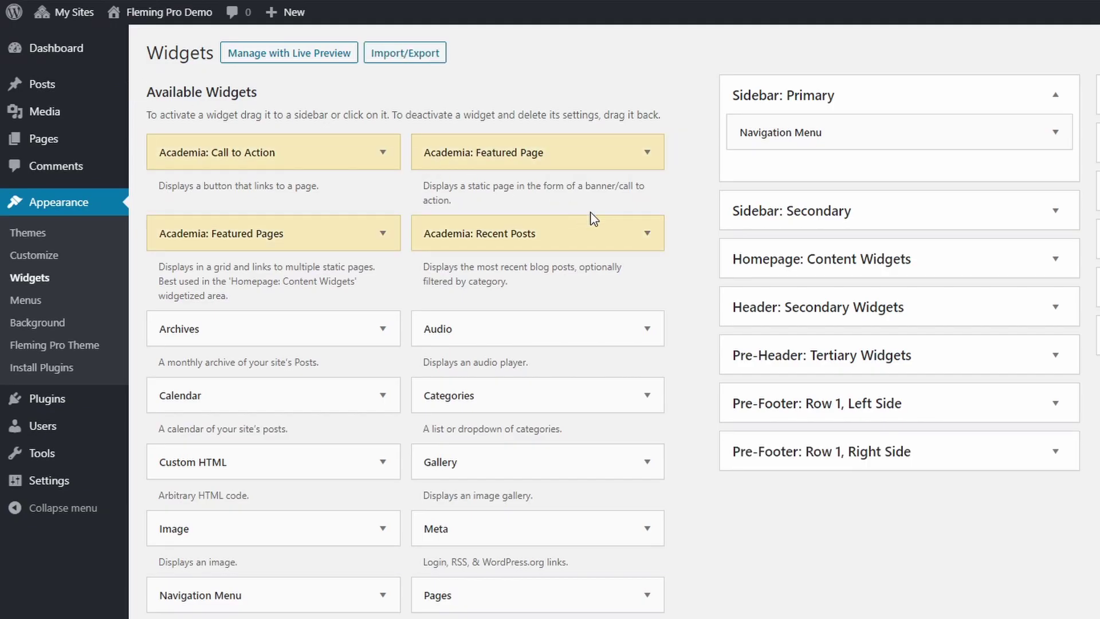
{"action": "left_click", "coordinate": [1055, 259]}
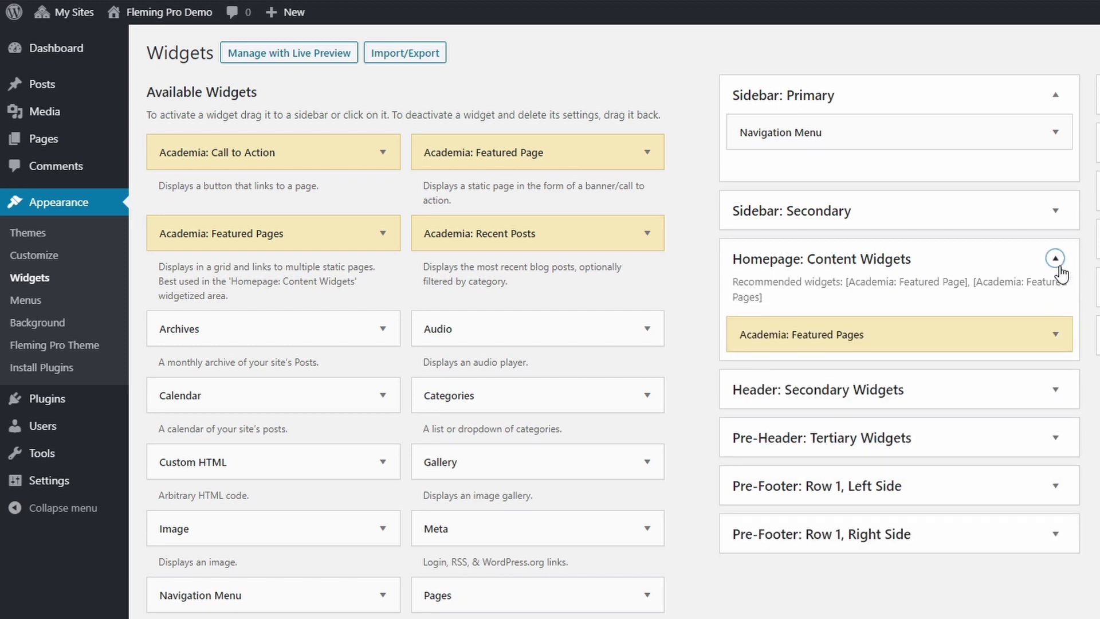
{"action": "left_click_drag", "start_coordinate": [498, 232], "coordinate": [853, 350]}
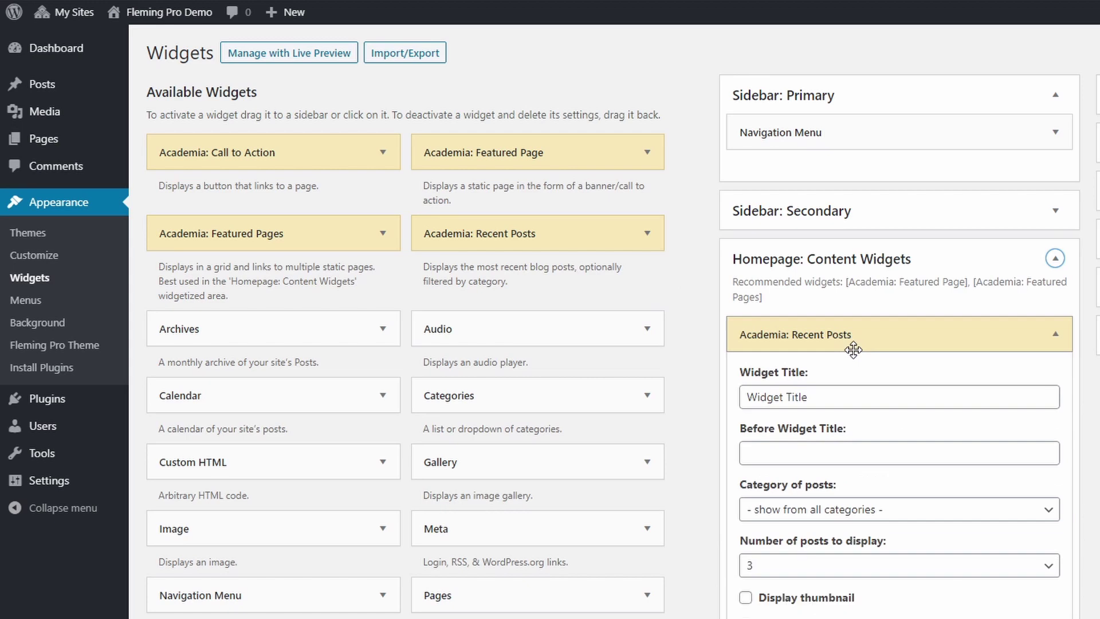
Step: Enable the Recent Posts widget's thumbnail, excerpt and date, title it "School News", and save it
{"action": "scroll", "coordinate": [854, 349], "scroll_direction": "down", "scroll_amount": 3}
{"action": "left_click", "coordinate": [808, 442]}
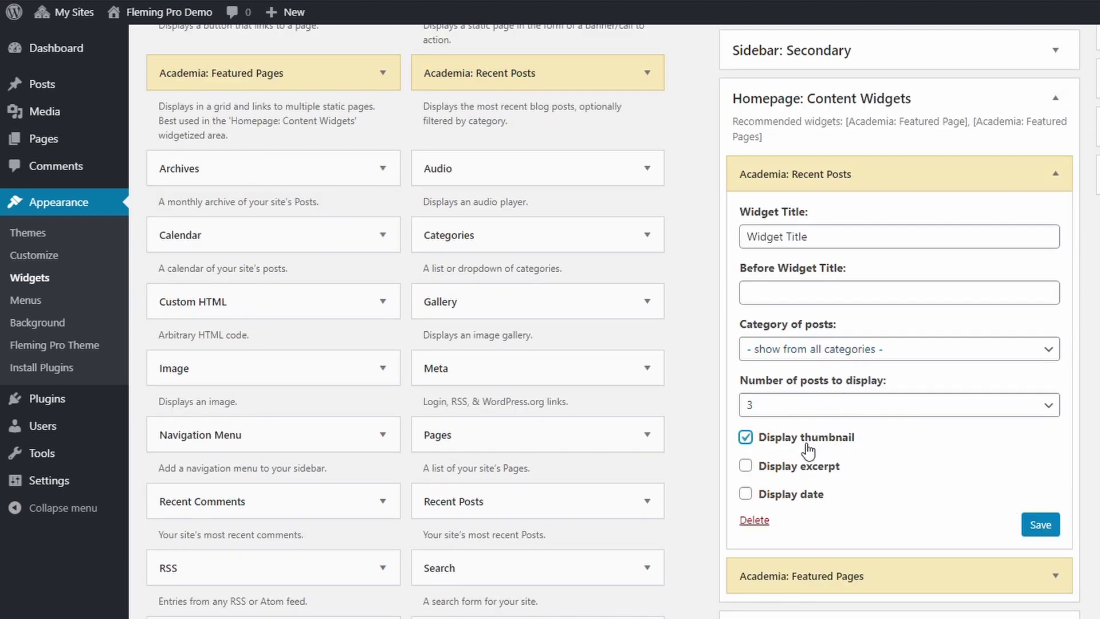
{"action": "left_click", "coordinate": [799, 467]}
{"action": "left_click", "coordinate": [794, 493]}
{"action": "triple_click", "coordinate": [823, 237]}
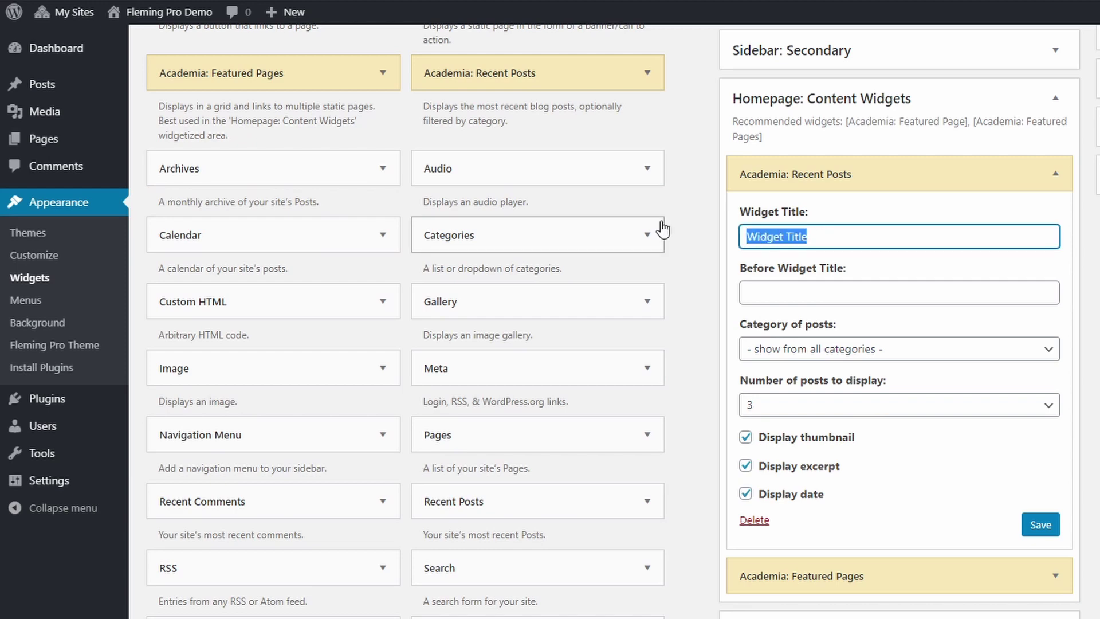
{"action": "type", "text": "School News"}
{"action": "key", "text": "Return"}
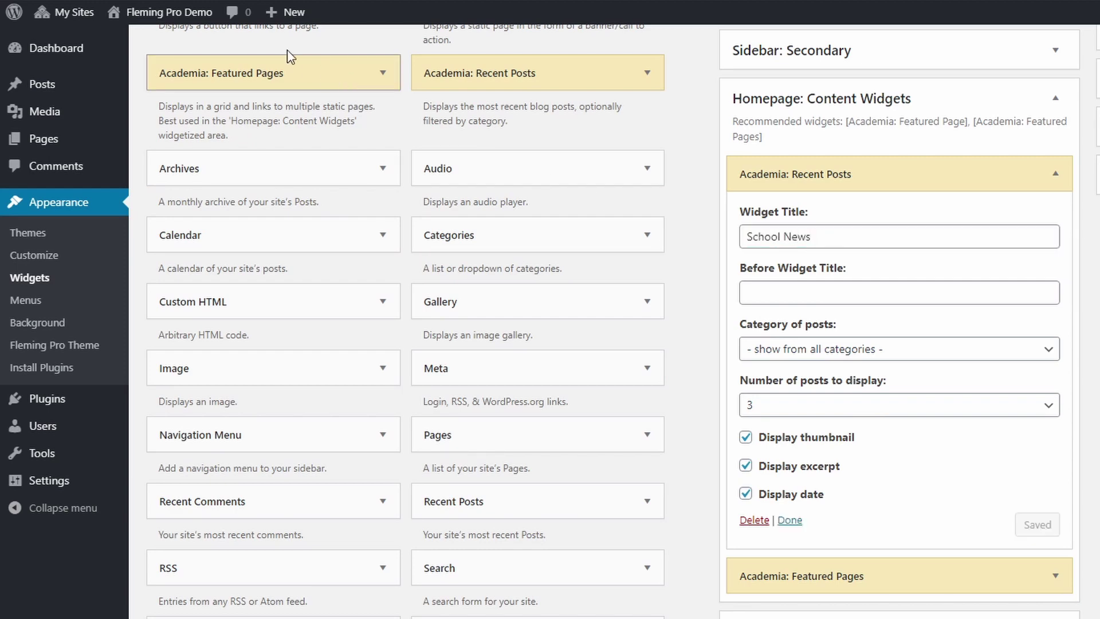
Step: View the School News section on the Pro demo homepage
{"action": "left_click", "coordinate": [170, 19]}
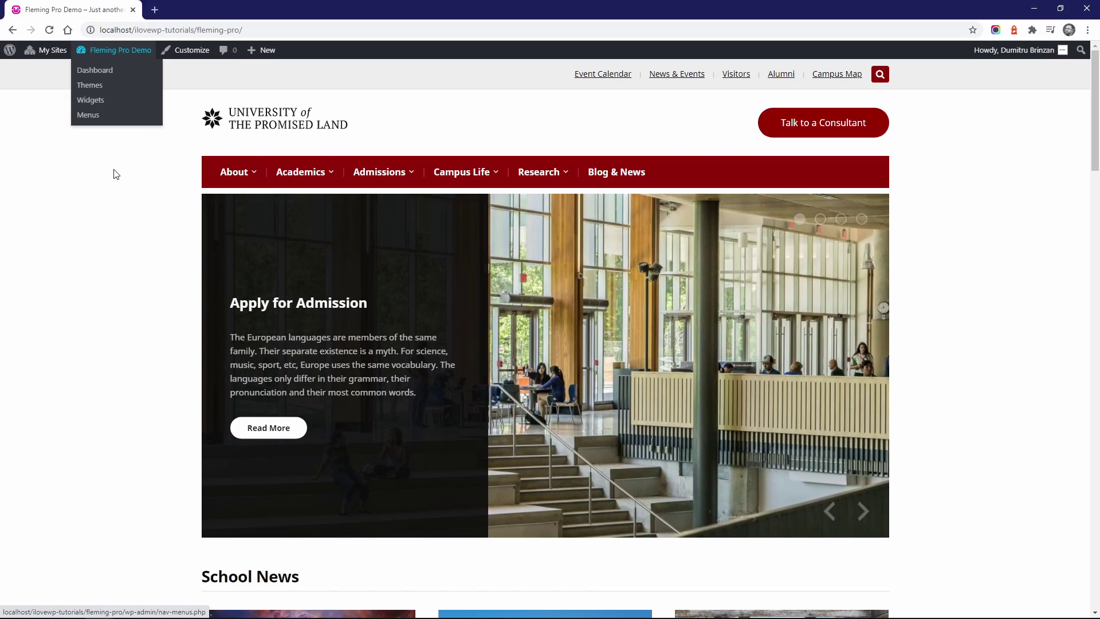
{"action": "scroll", "coordinate": [204, 369], "scroll_direction": "down", "scroll_amount": 5}
{"action": "scroll", "coordinate": [147, 304], "scroll_direction": "down", "scroll_amount": 3}
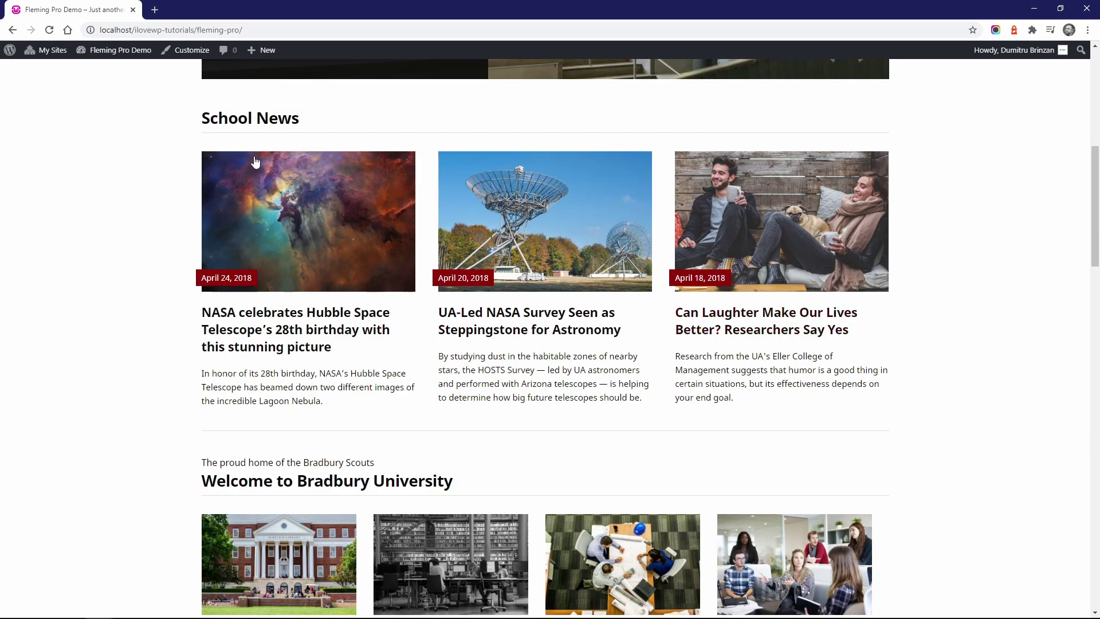
Step: Delete the Academia: Recent Posts widget from Homepage: Content Widgets and collapse that widget area
{"action": "mouse_move", "coordinate": [114, 50]}
{"action": "left_click", "coordinate": [92, 99]}
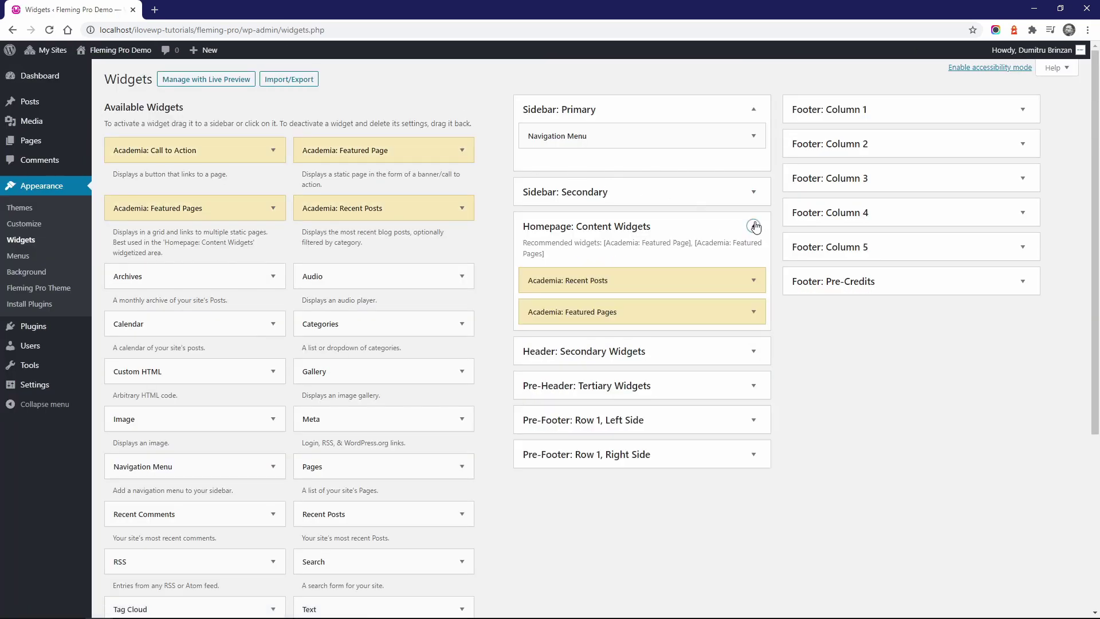
{"action": "left_click", "coordinate": [754, 280]}
{"action": "left_click", "coordinate": [536, 529]}
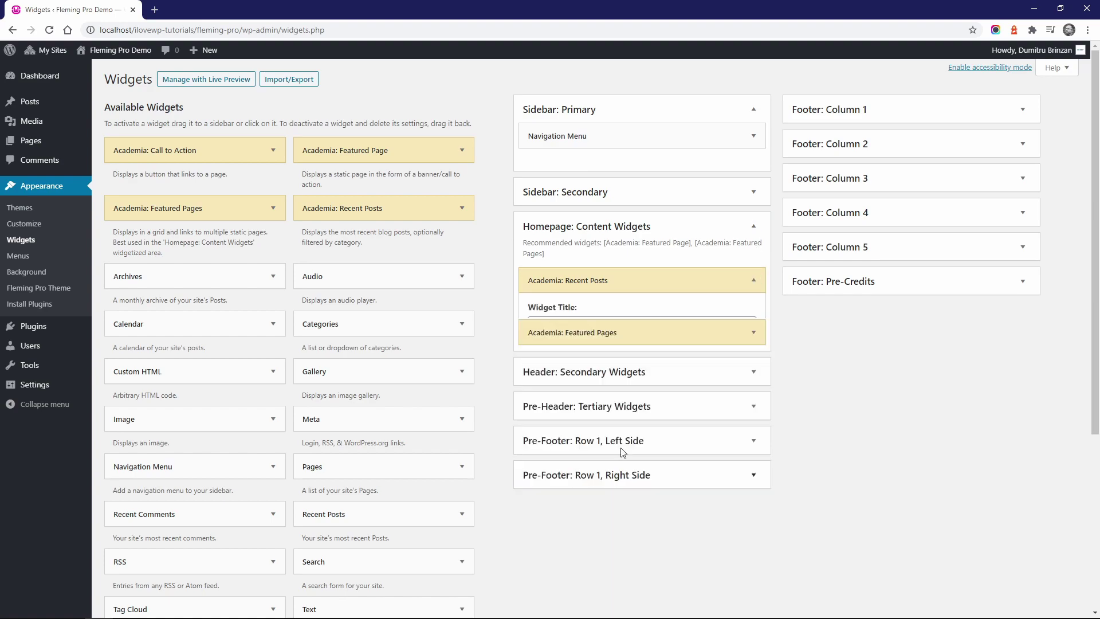
{"action": "left_click", "coordinate": [755, 230]}
Step: Visit the Pro demo homepage, open the Academics Overview page from its featured pages, and review the page layout
{"action": "mouse_move", "coordinate": [115, 49]}
{"action": "left_click", "coordinate": [101, 68]}
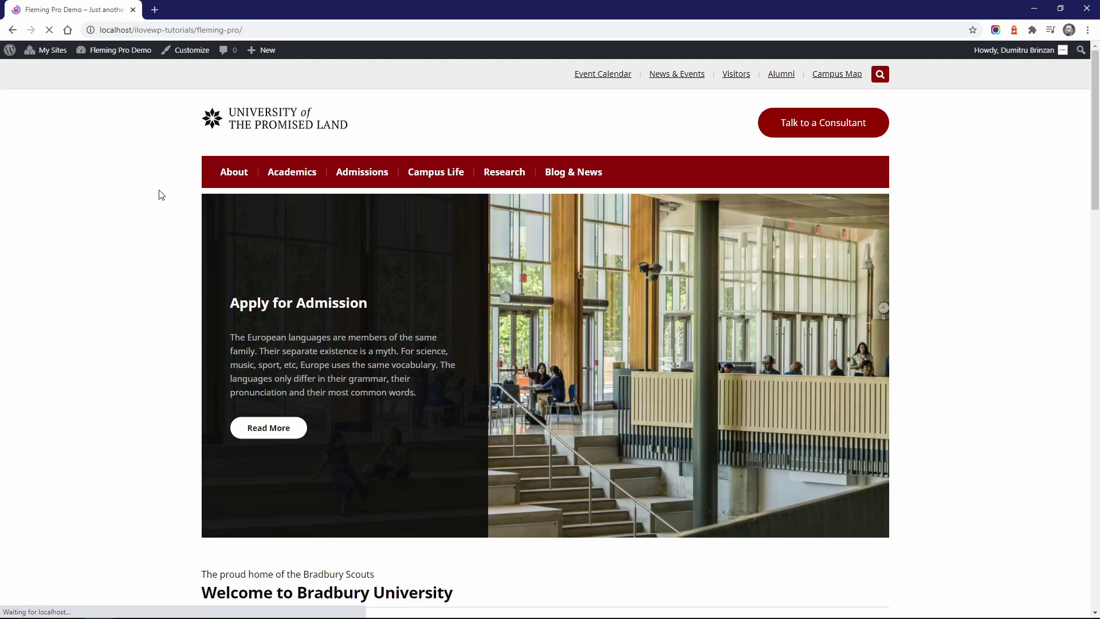
{"action": "scroll", "coordinate": [119, 293], "scroll_direction": "down", "scroll_amount": 8}
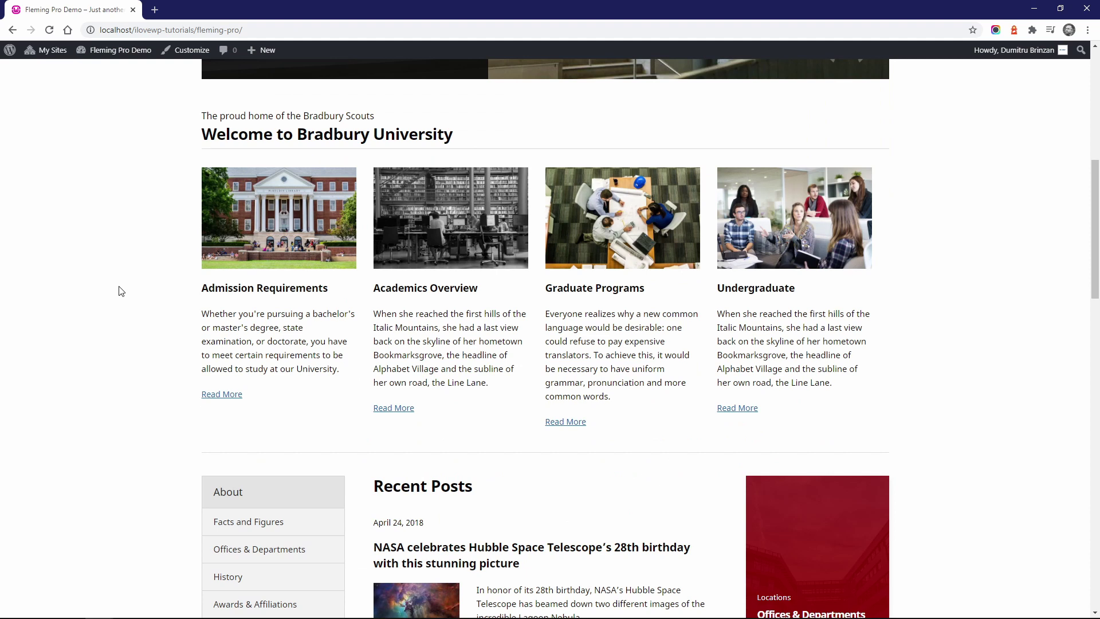
{"action": "left_click", "coordinate": [420, 289]}
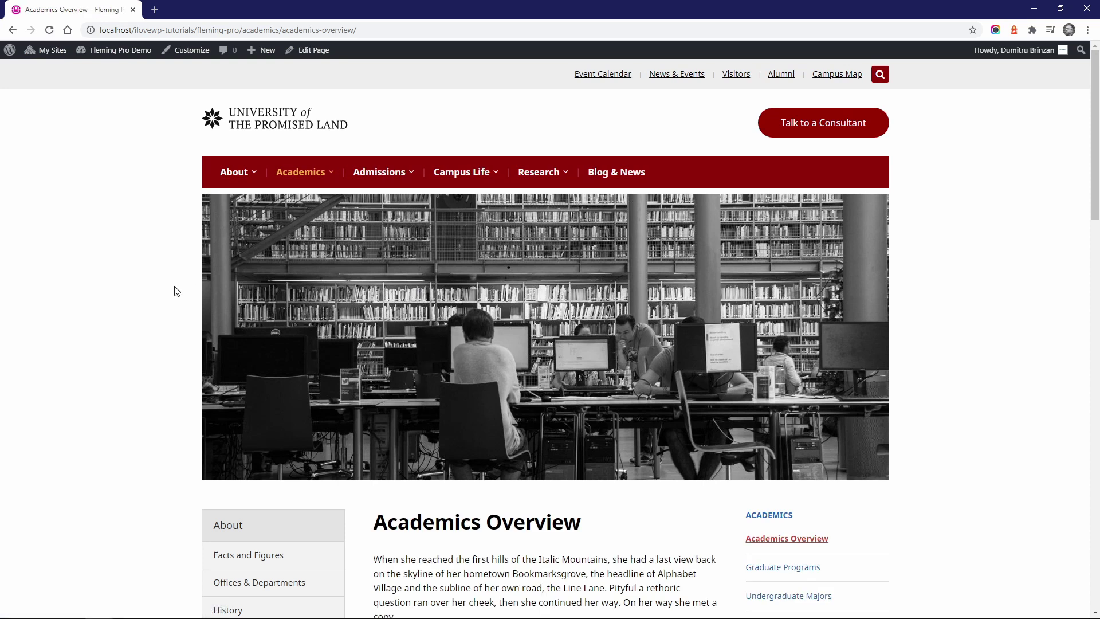
{"action": "scroll", "coordinate": [134, 319], "scroll_direction": "down", "scroll_amount": 3}
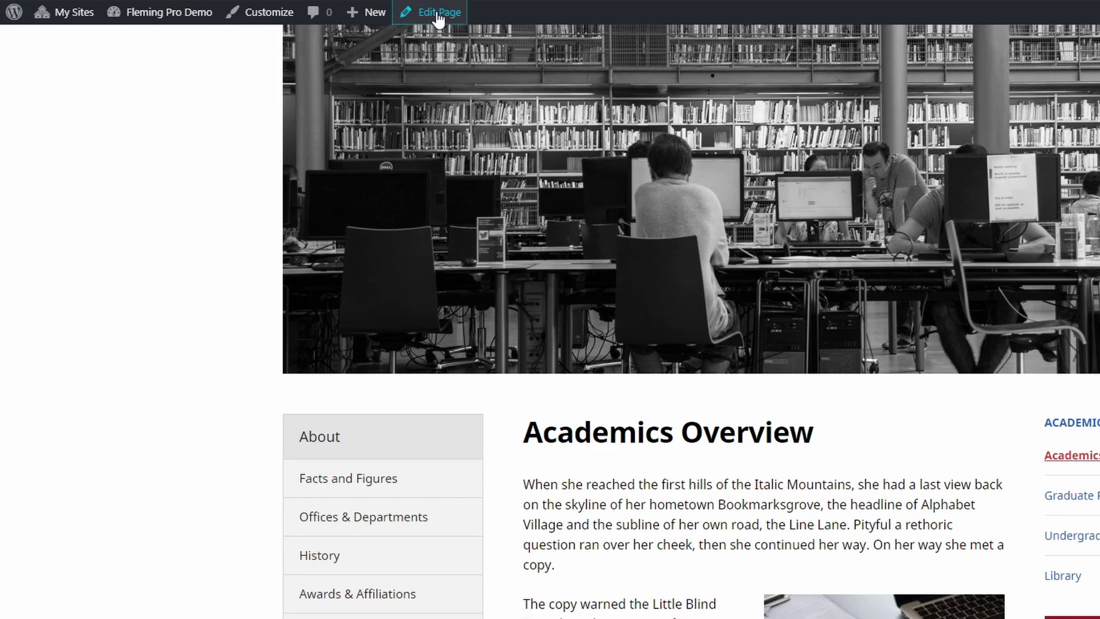
Step: Edit the Academics Overview page to display Only Primary (left) Sidebar, hide its title, and update it
{"action": "left_click", "coordinate": [438, 14]}
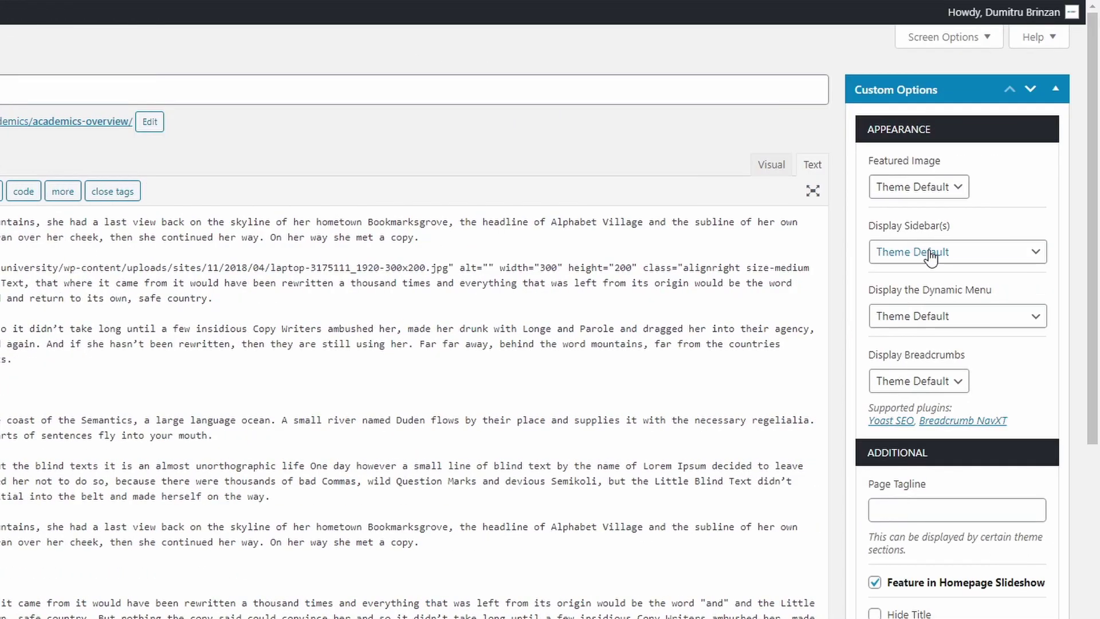
{"action": "left_click", "coordinate": [928, 251]}
{"action": "left_click", "coordinate": [928, 304]}
{"action": "left_click", "coordinate": [909, 614]}
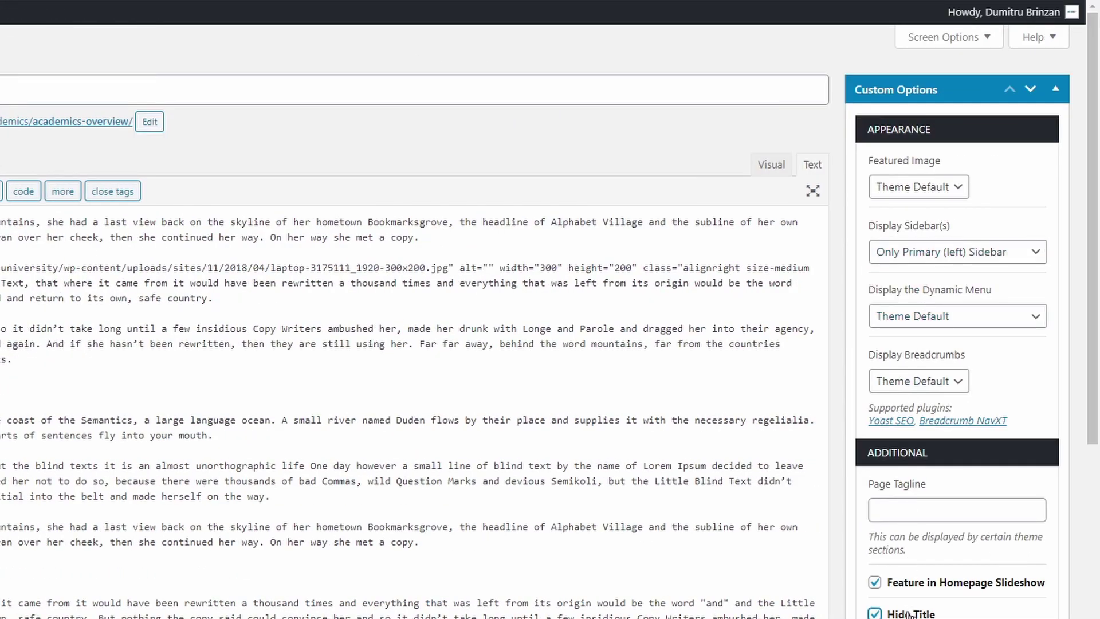
{"action": "scroll", "coordinate": [945, 515], "scroll_direction": "down", "scroll_amount": 5}
{"action": "left_click", "coordinate": [1033, 578]}
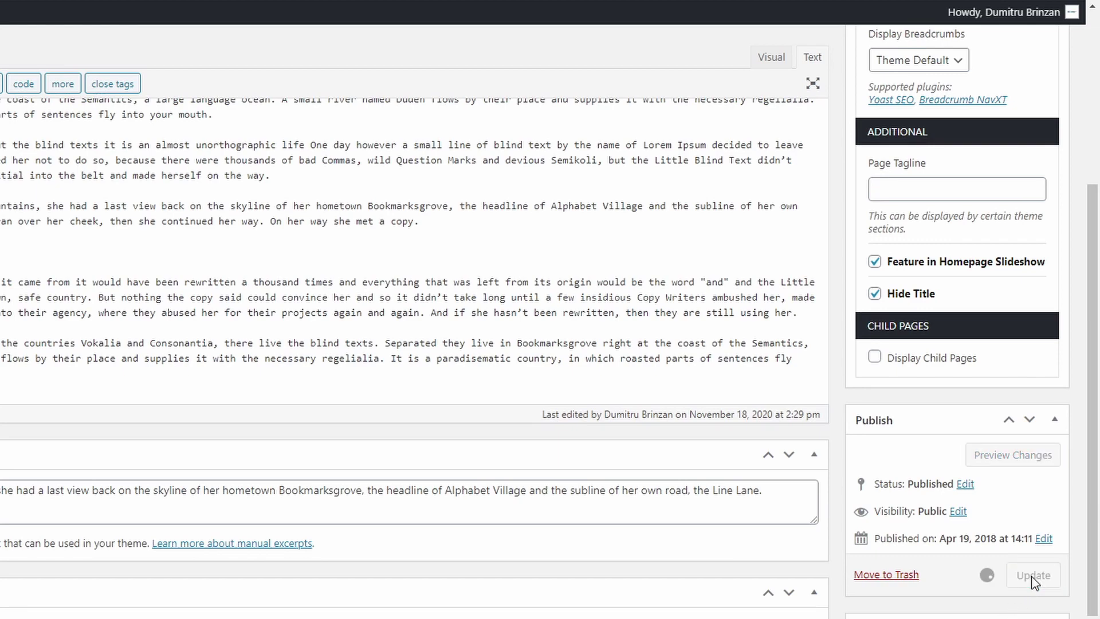
Step: View the updated Academics Overview page and check its sidebar and content layout
{"action": "left_click", "coordinate": [493, 170]}
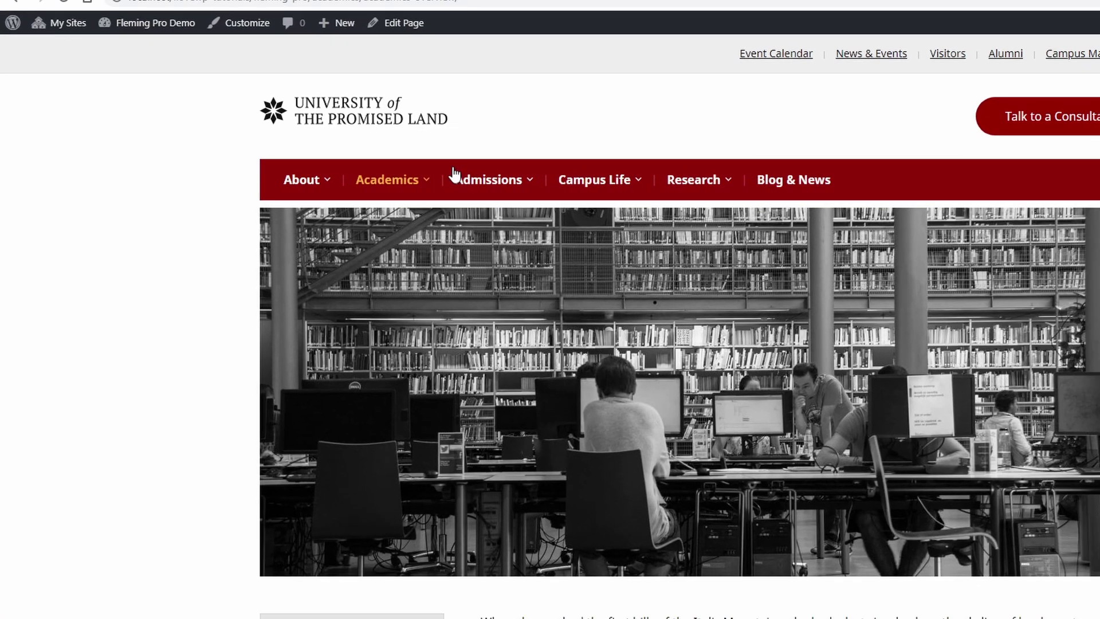
{"action": "scroll", "coordinate": [573, 435], "scroll_direction": "down", "scroll_amount": 3}
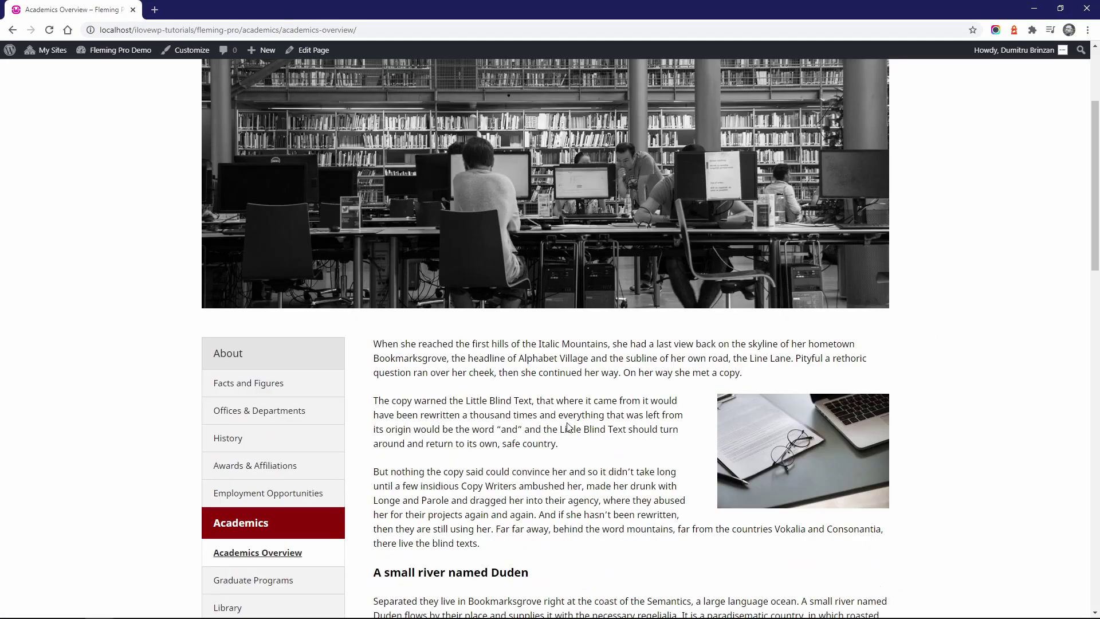
{"action": "scroll", "coordinate": [568, 427], "scroll_direction": "down", "scroll_amount": 5}
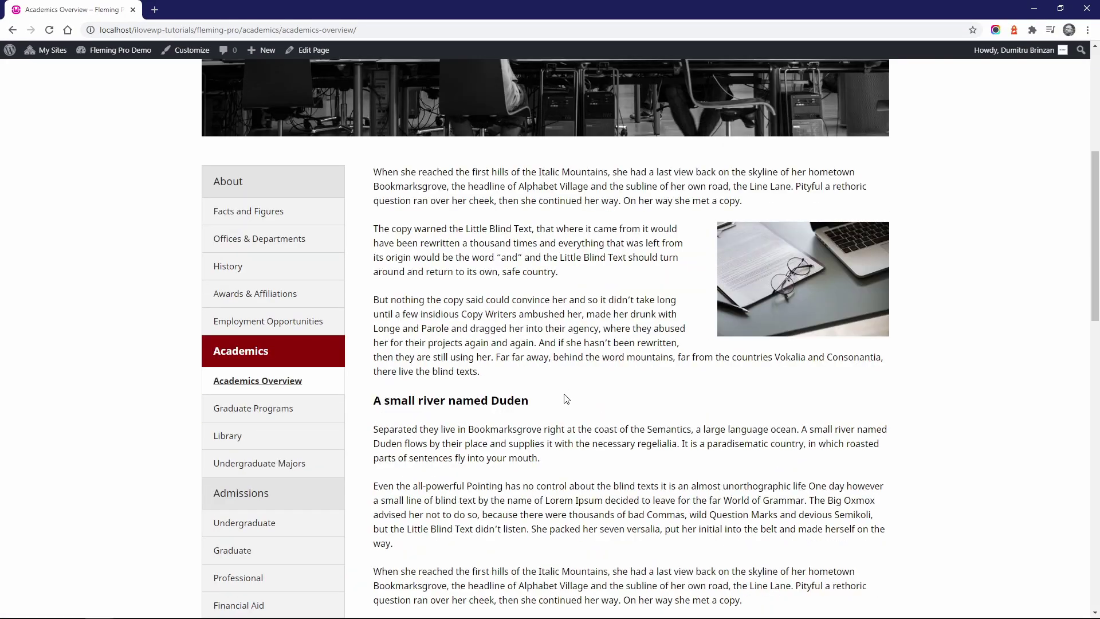
{"action": "scroll", "coordinate": [559, 384], "scroll_direction": "up", "scroll_amount": 1}
{"action": "scroll", "coordinate": [551, 387], "scroll_direction": "up", "scroll_amount": 4}
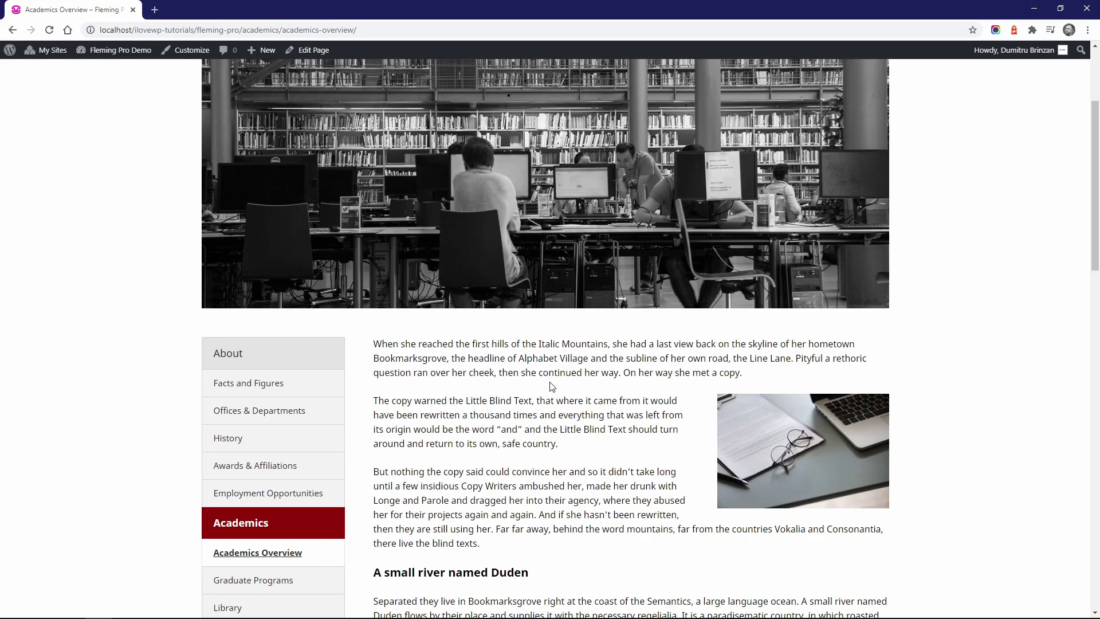
{"action": "scroll", "coordinate": [550, 385], "scroll_direction": "up", "scroll_amount": 2}
Step: Open the Admissions page for editing from the site homepage, enable Display Child Pages, and update the page
{"action": "left_click", "coordinate": [493, 132]}
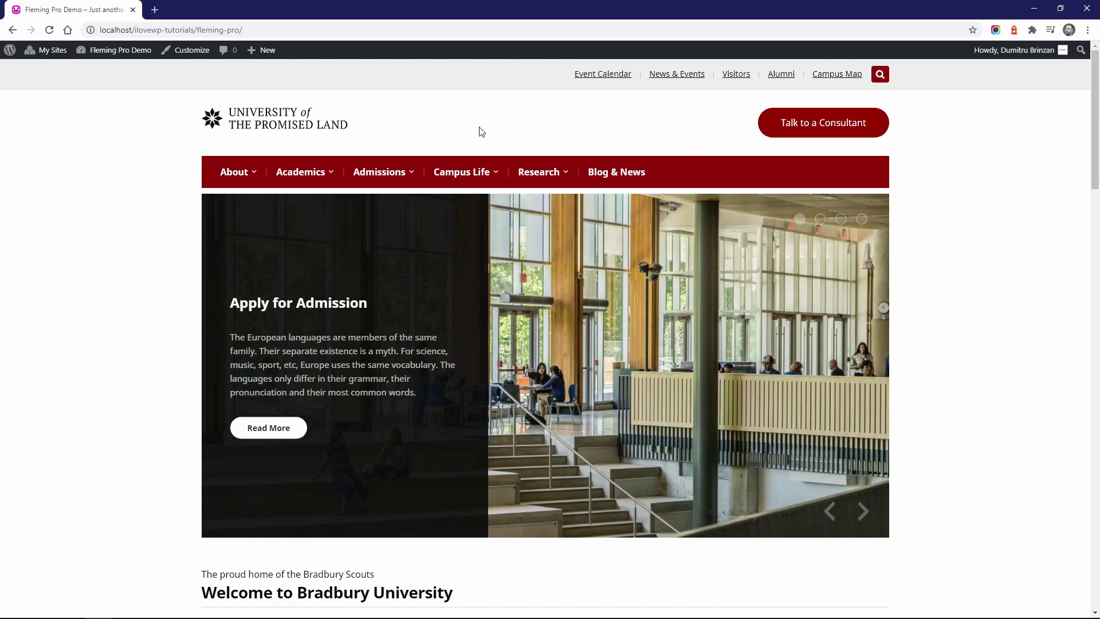
{"action": "left_click", "coordinate": [378, 172]}
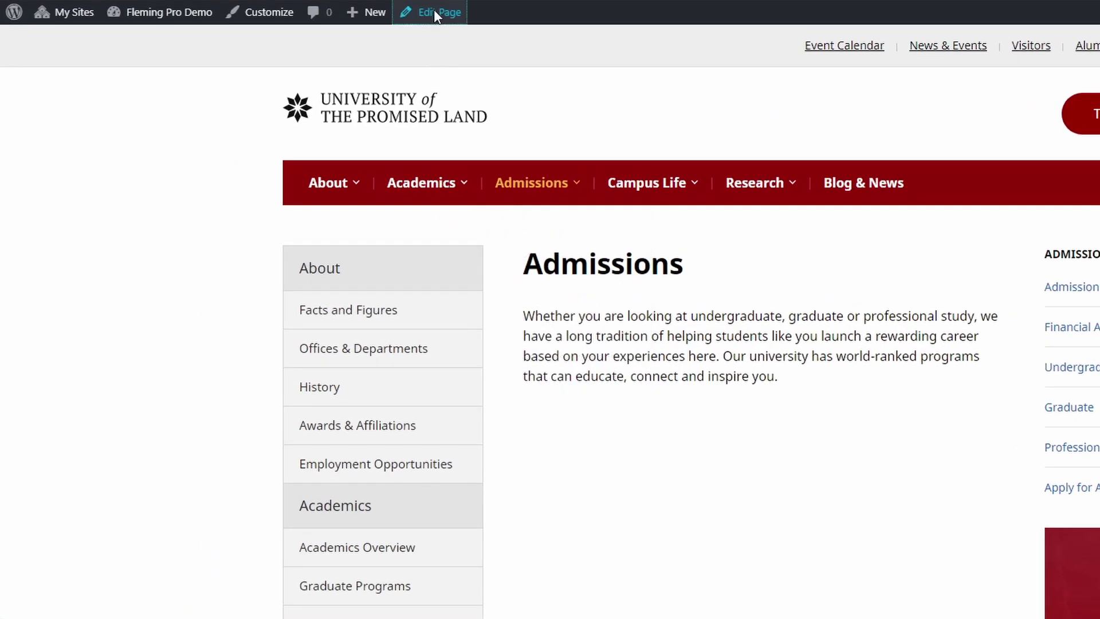
{"action": "left_click", "coordinate": [309, 49]}
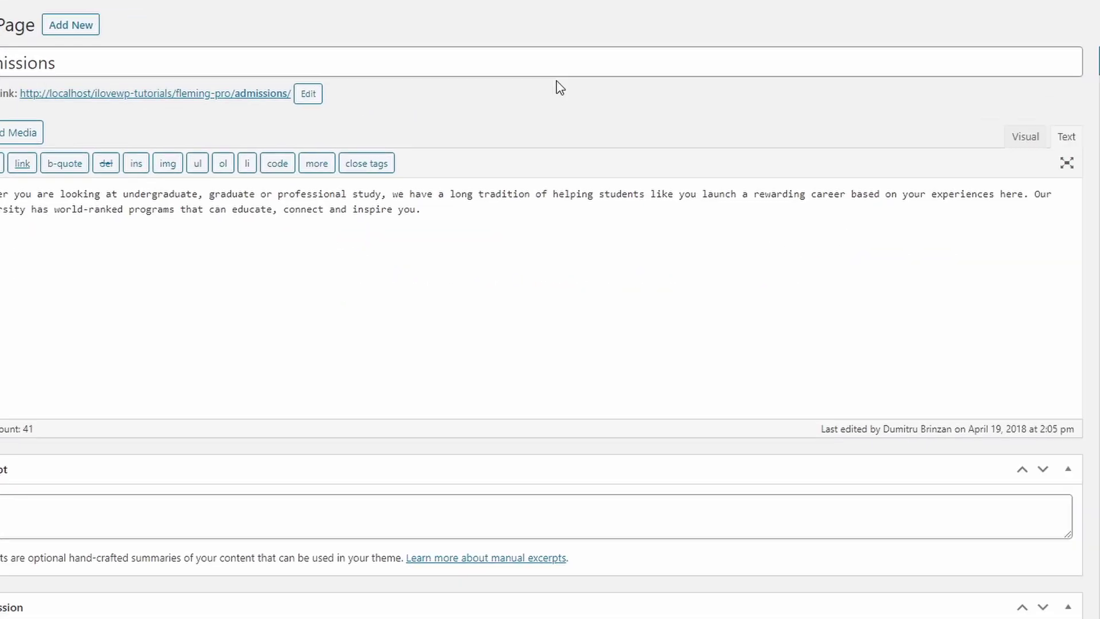
{"action": "scroll", "coordinate": [928, 524], "scroll_direction": "down", "scroll_amount": 5}
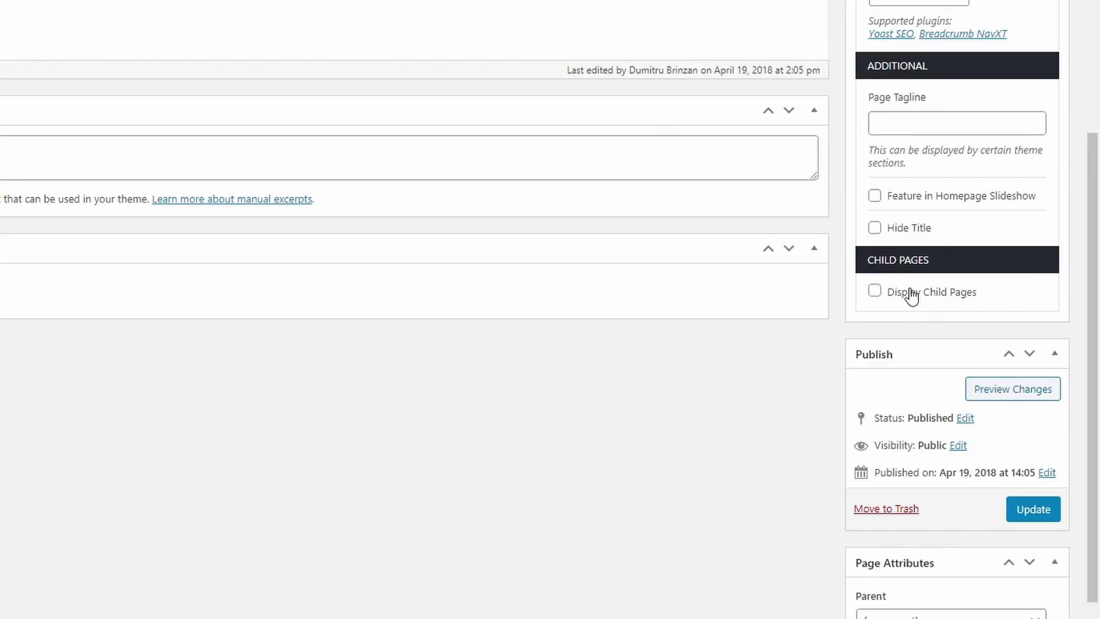
{"action": "left_click", "coordinate": [911, 293]}
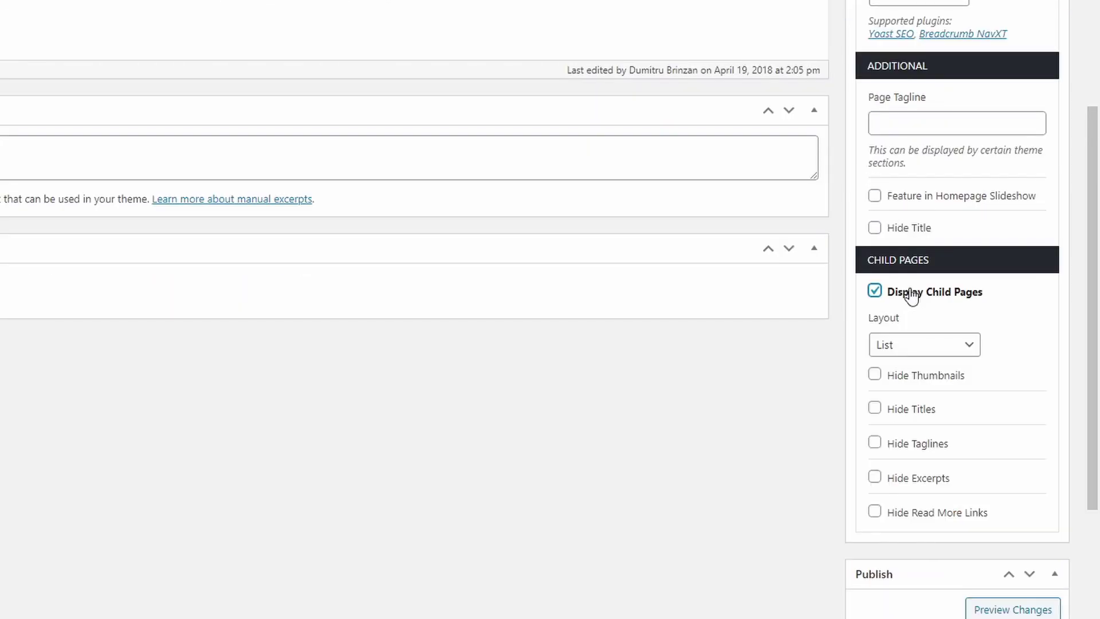
{"action": "scroll", "coordinate": [912, 296], "scroll_direction": "down", "scroll_amount": 3}
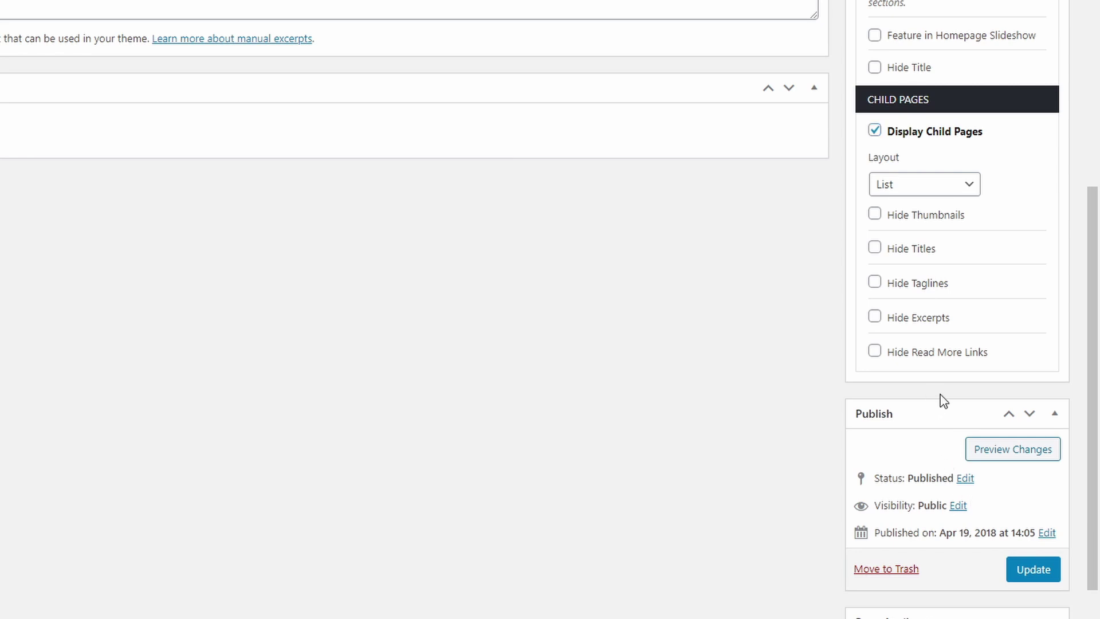
{"action": "left_click", "coordinate": [1026, 573]}
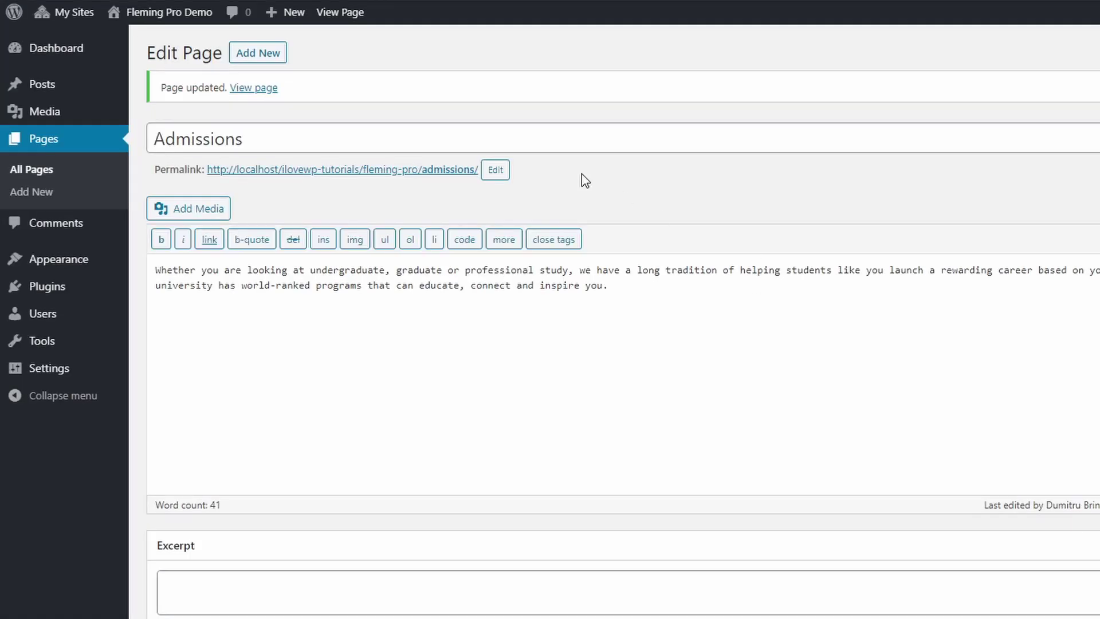
Step: View the updated Admissions page and review its list of child pages
{"action": "left_click", "coordinate": [416, 180]}
{"action": "scroll", "coordinate": [804, 337], "scroll_direction": "down", "scroll_amount": 7}
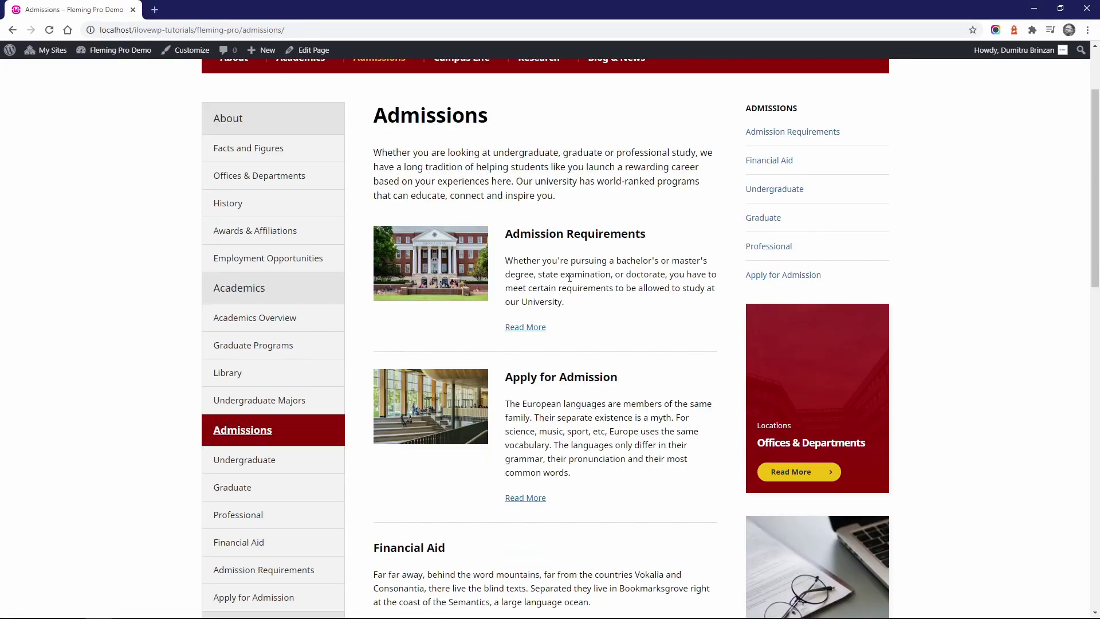
{"action": "scroll", "coordinate": [570, 279], "scroll_direction": "down", "scroll_amount": 7}
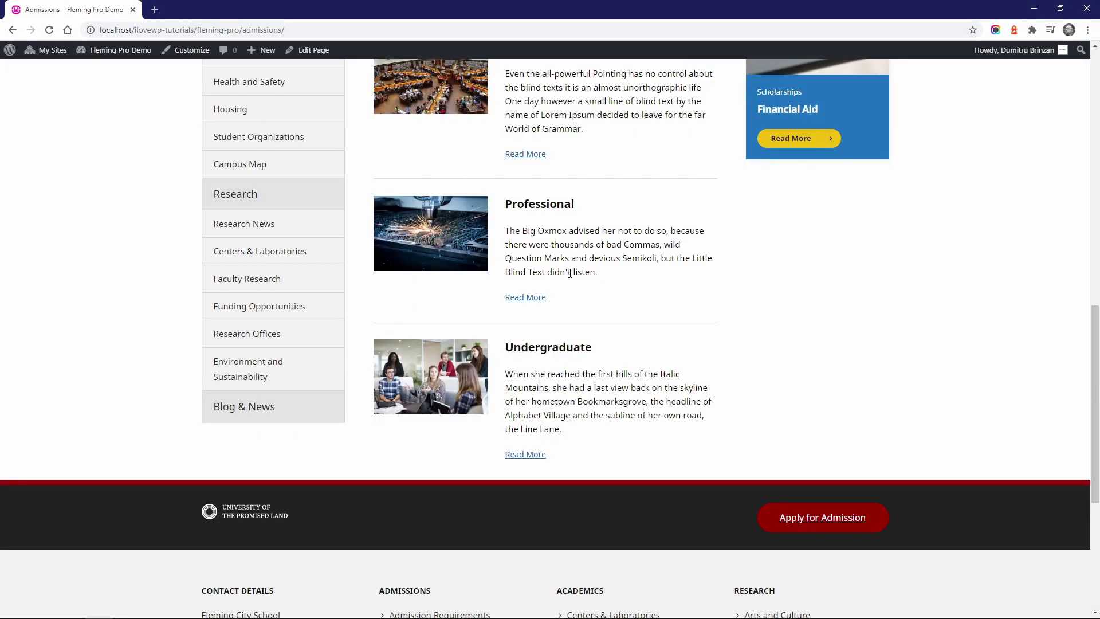
{"action": "scroll", "coordinate": [570, 273], "scroll_direction": "up", "scroll_amount": 2}
{"action": "scroll", "coordinate": [570, 272], "scroll_direction": "up", "scroll_amount": 7}
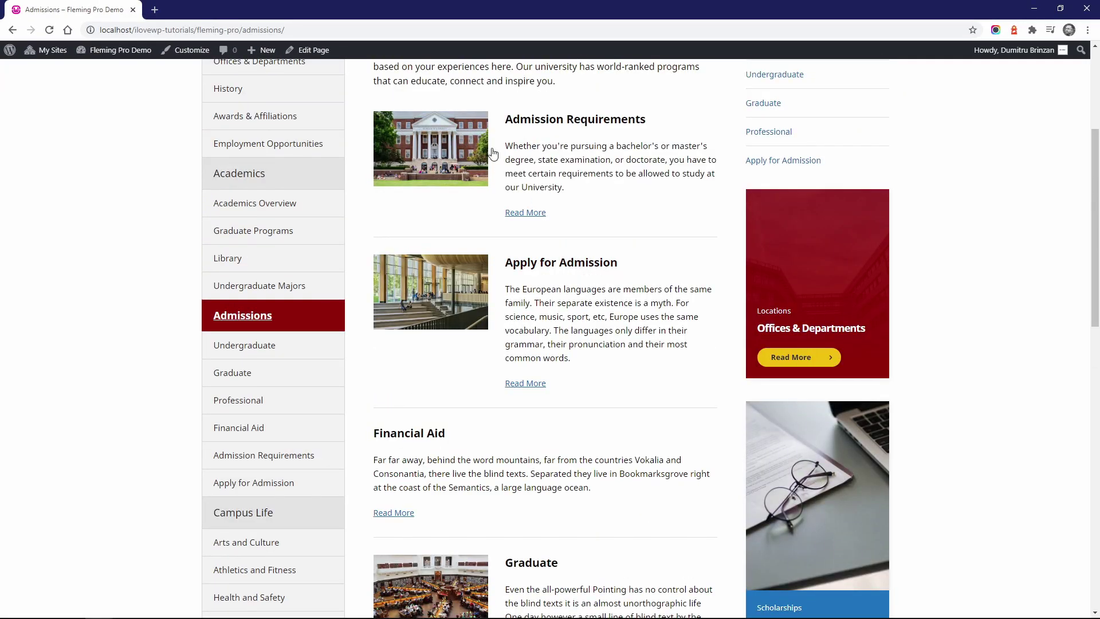
{"action": "scroll", "coordinate": [599, 200], "scroll_direction": "up", "scroll_amount": 4}
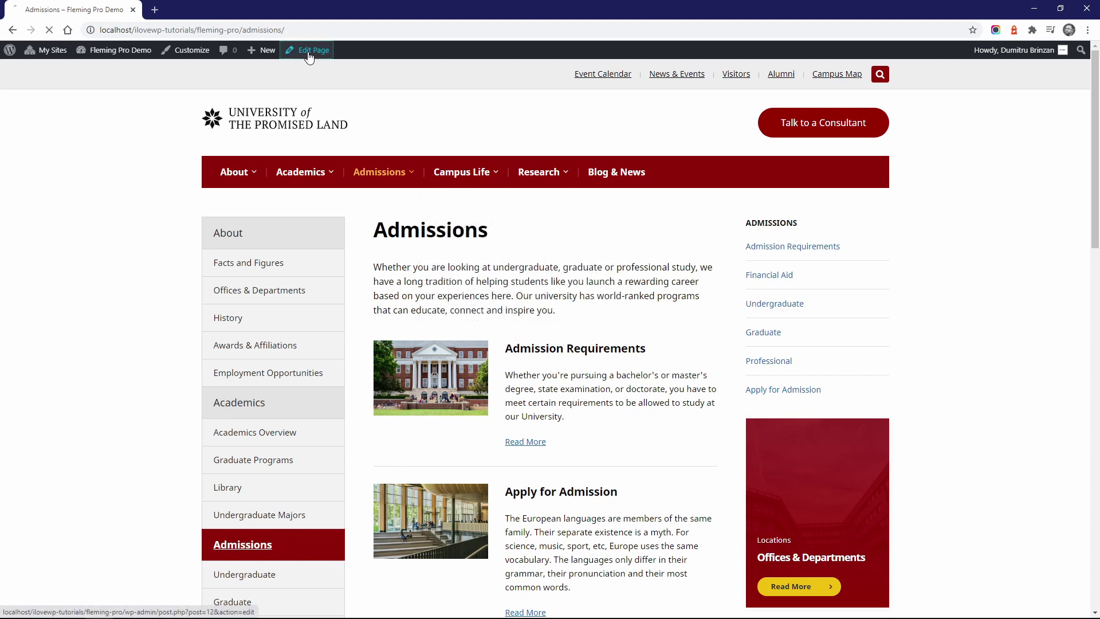
Step: Edit the Admissions page to display Only Primary (left) Sidebar with the child pages in a Grid - 2 Columns layout, and update it
{"action": "left_click", "coordinate": [314, 50]}
{"action": "left_click", "coordinate": [944, 189]}
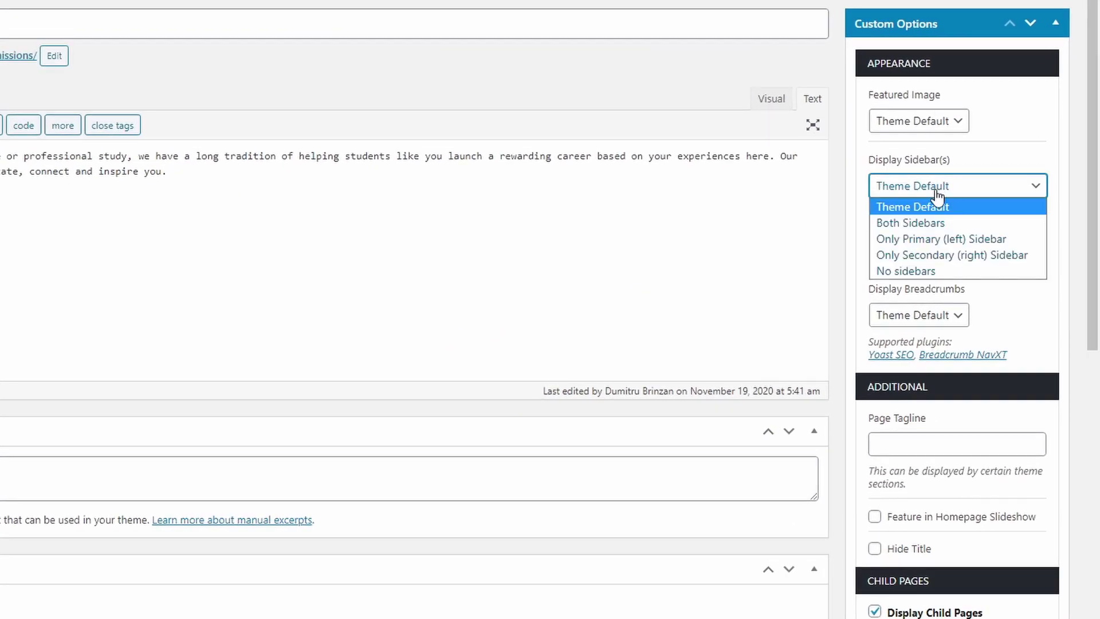
{"action": "left_click", "coordinate": [930, 238]}
{"action": "scroll", "coordinate": [936, 266], "scroll_direction": "down", "scroll_amount": 8}
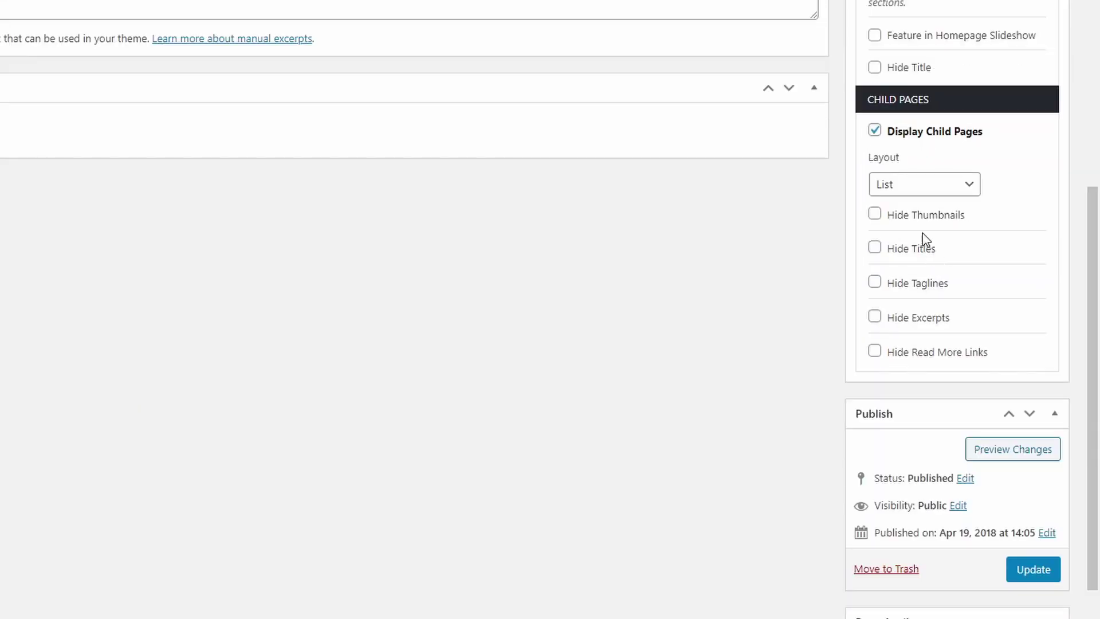
{"action": "left_click", "coordinate": [907, 192]}
{"action": "left_click", "coordinate": [911, 222]}
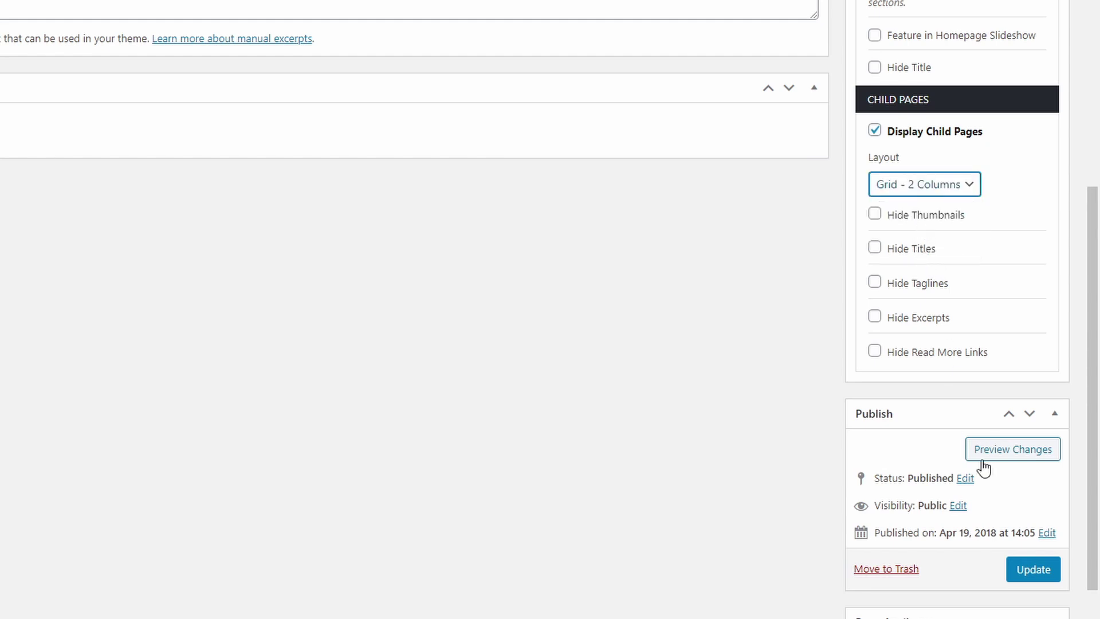
{"action": "left_click", "coordinate": [1028, 575]}
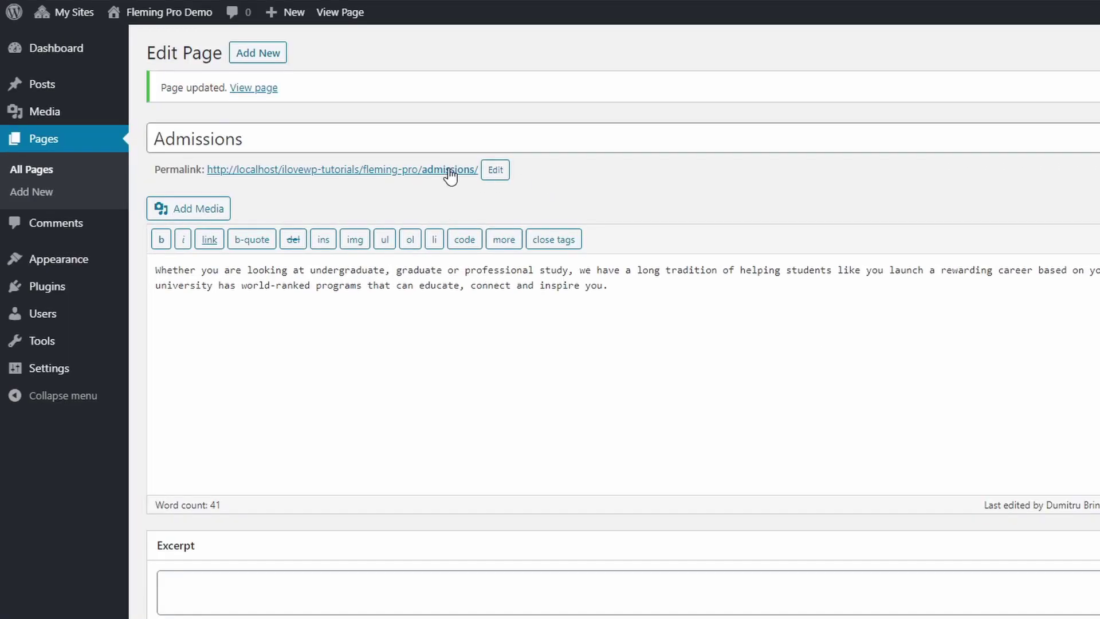
Step: View the Admissions page and check its two-column grid of child pages
{"action": "left_click", "coordinate": [440, 170]}
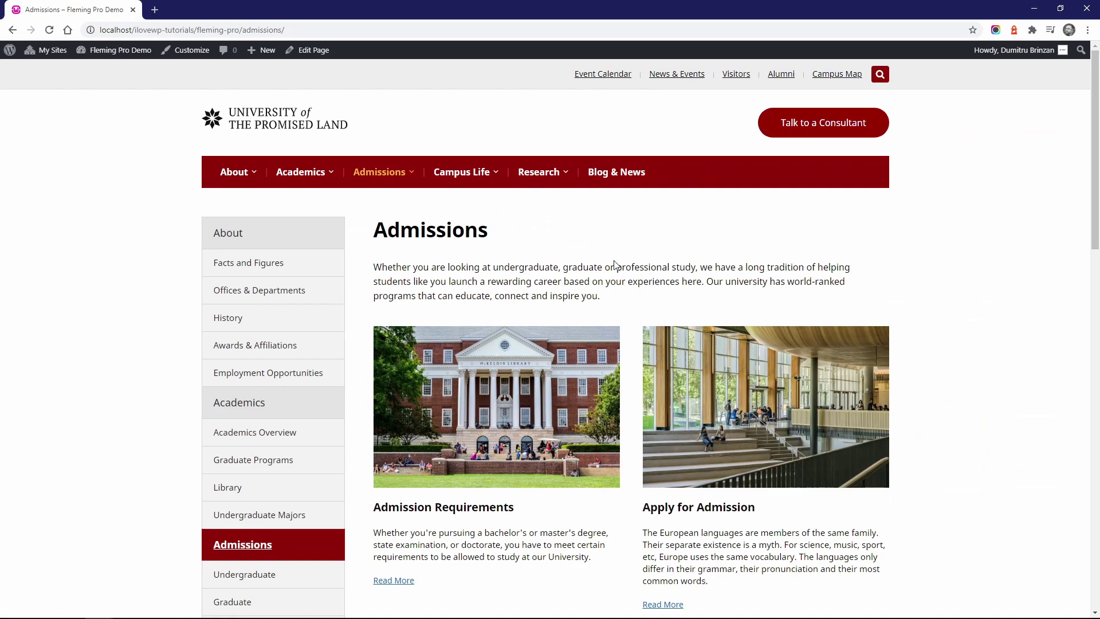
{"action": "scroll", "coordinate": [615, 264], "scroll_direction": "down", "scroll_amount": 10}
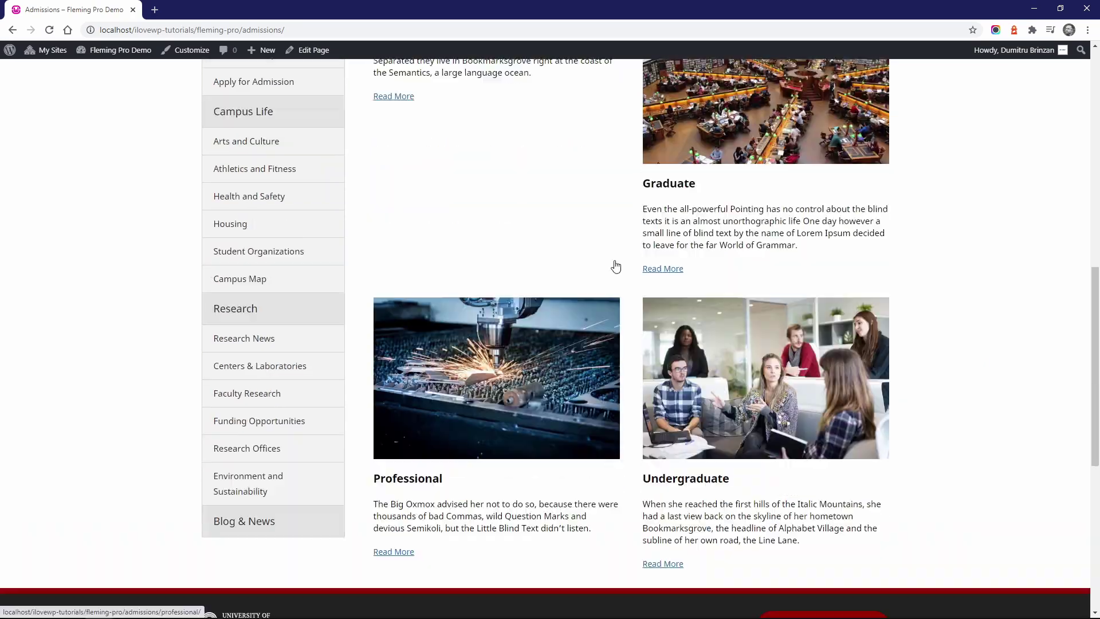
{"action": "scroll", "coordinate": [614, 264], "scroll_direction": "up", "scroll_amount": 11}
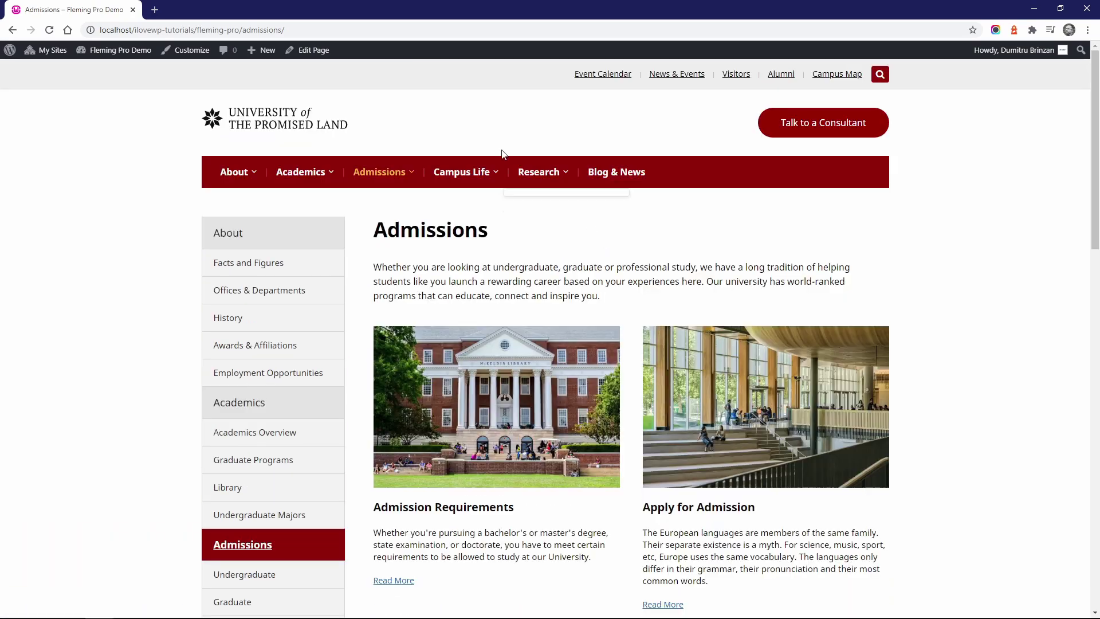
Step: Set the Admissions page to No sidebars with the child pages in a Grid - 3 Columns layout, and update it
{"action": "left_click", "coordinate": [309, 49]}
{"action": "left_click", "coordinate": [997, 221]}
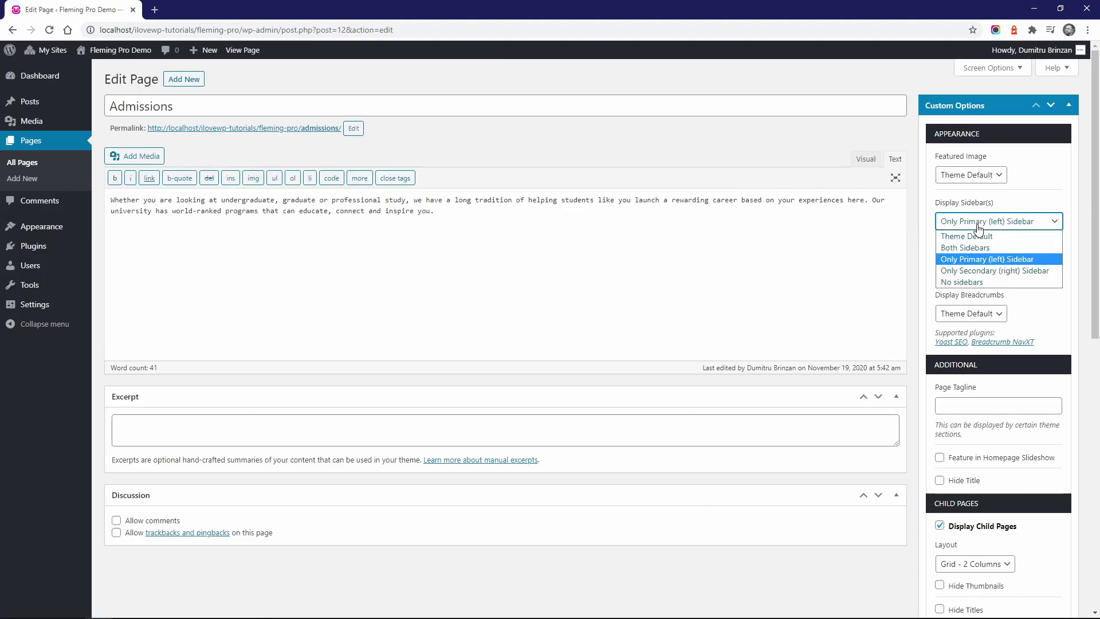
{"action": "left_click", "coordinate": [975, 270]}
{"action": "scroll", "coordinate": [974, 252], "scroll_direction": "down", "scroll_amount": 5}
{"action": "left_click", "coordinate": [974, 258]}
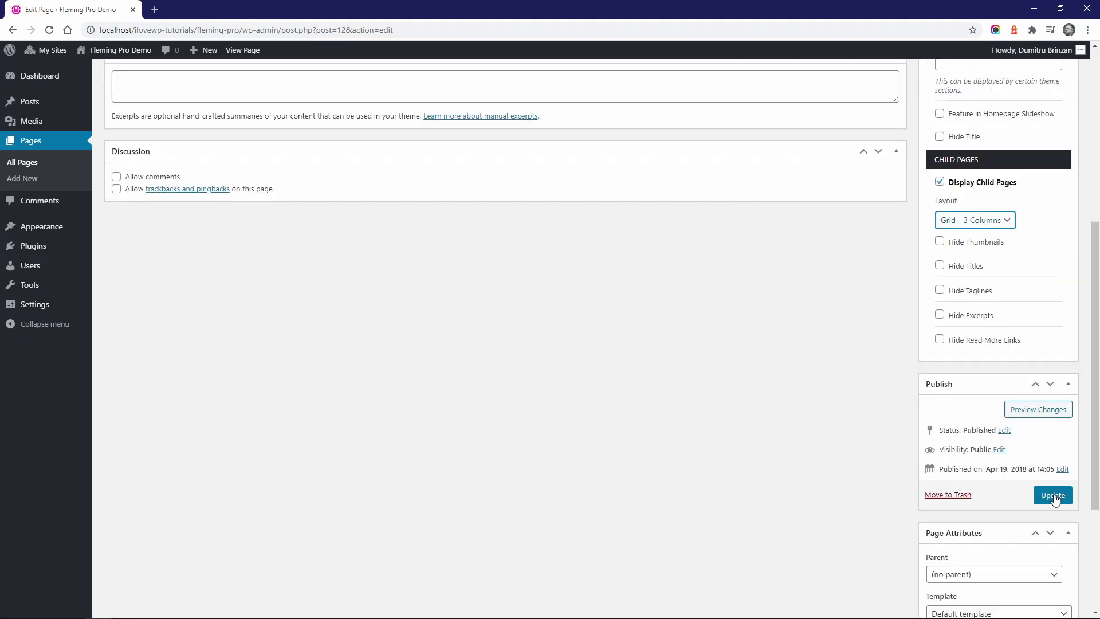
{"action": "left_click", "coordinate": [1053, 495]}
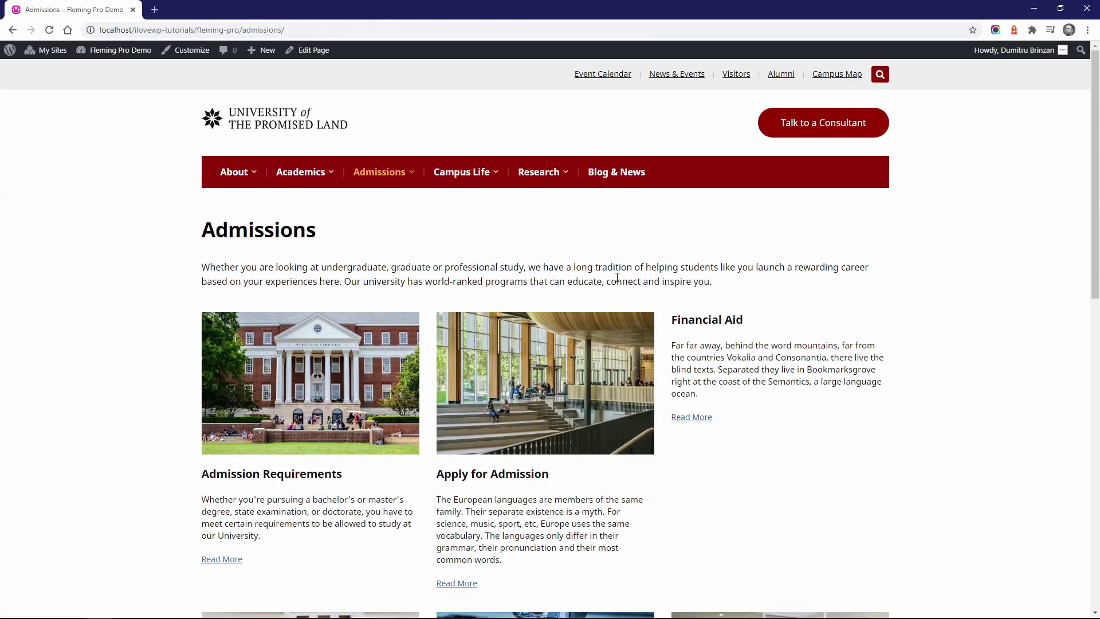
Step: Review the three-column Admissions page, open its Professional child page, and look through that page's layout
{"action": "scroll", "coordinate": [617, 277], "scroll_direction": "down", "scroll_amount": 9}
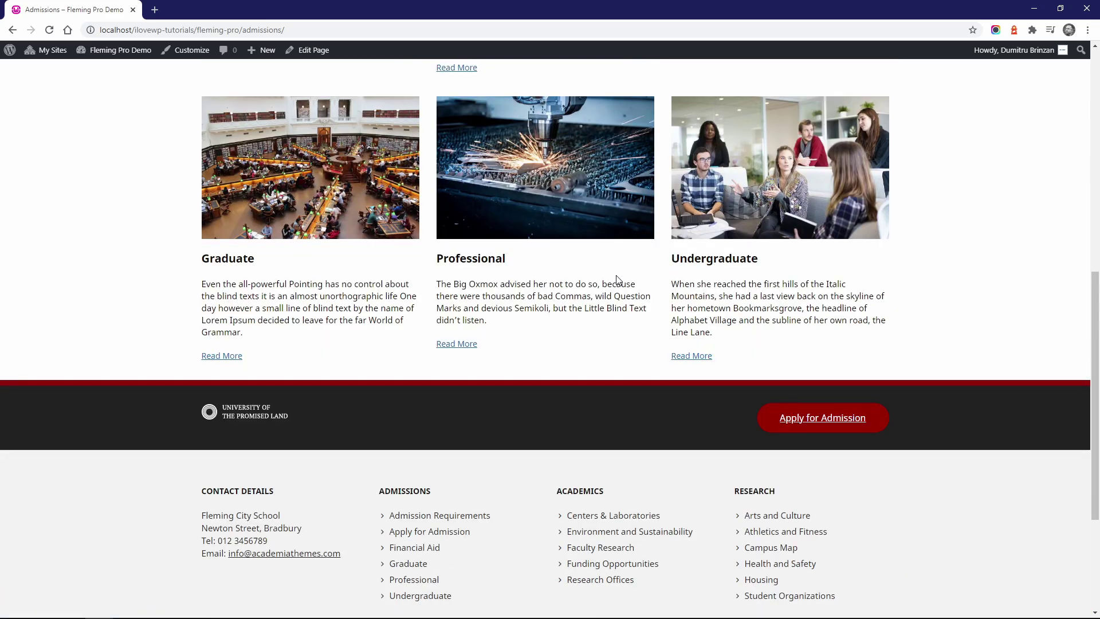
{"action": "scroll", "coordinate": [616, 278], "scroll_direction": "up", "scroll_amount": 10}
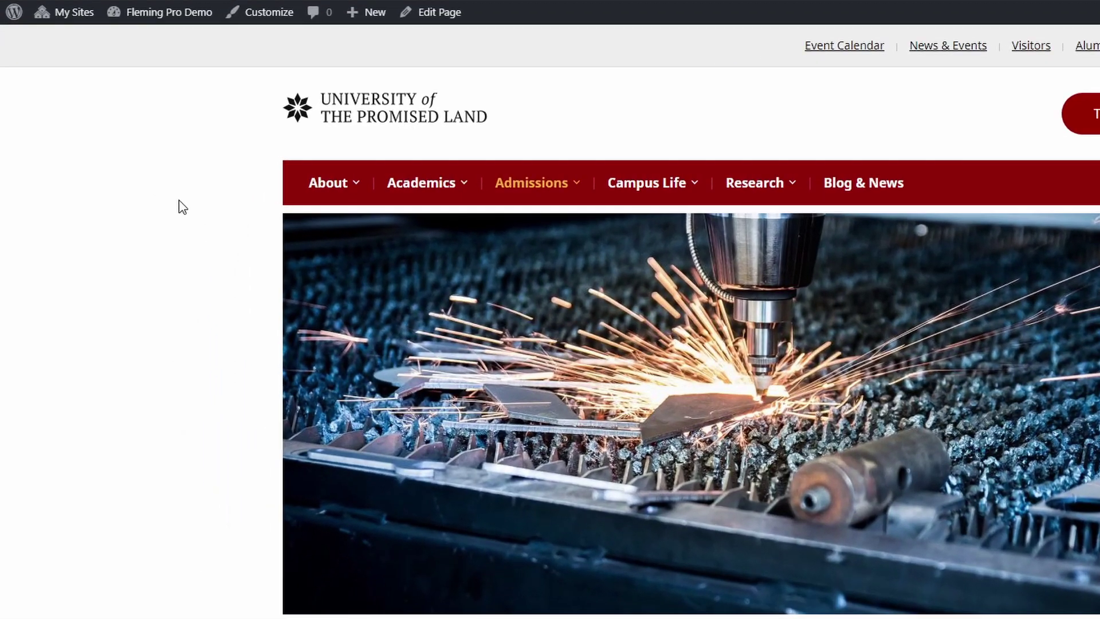
{"action": "scroll", "coordinate": [145, 196], "scroll_direction": "down", "scroll_amount": 5}
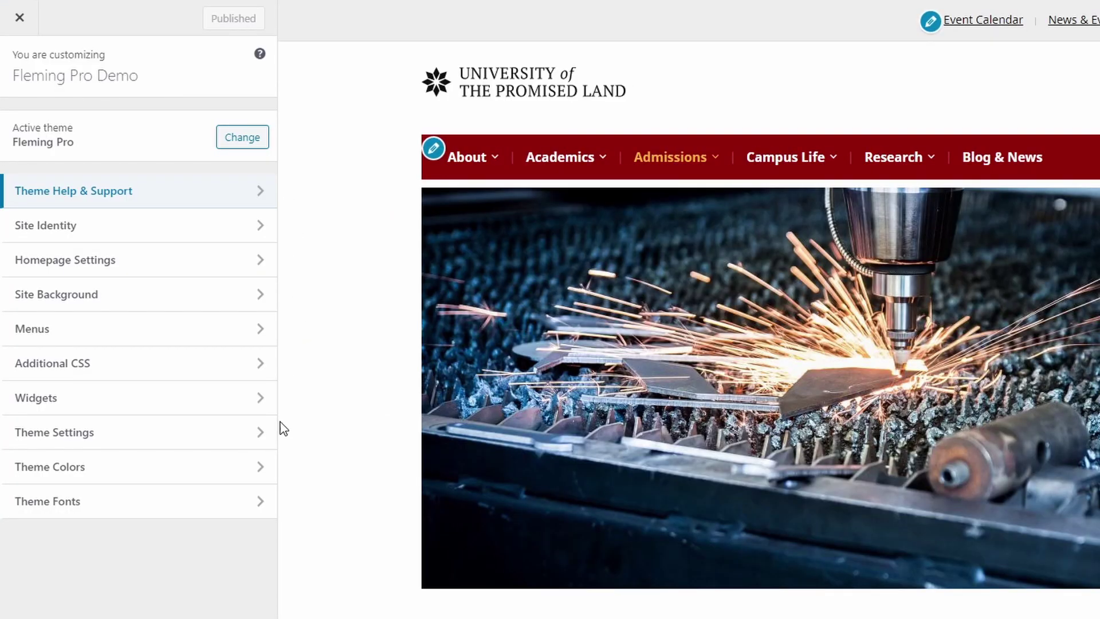
Step: Open General Settings under the Customizer's Theme Settings and review the sidebars in the Professional page preview
{"action": "left_click", "coordinate": [269, 433]}
{"action": "left_click", "coordinate": [264, 127]}
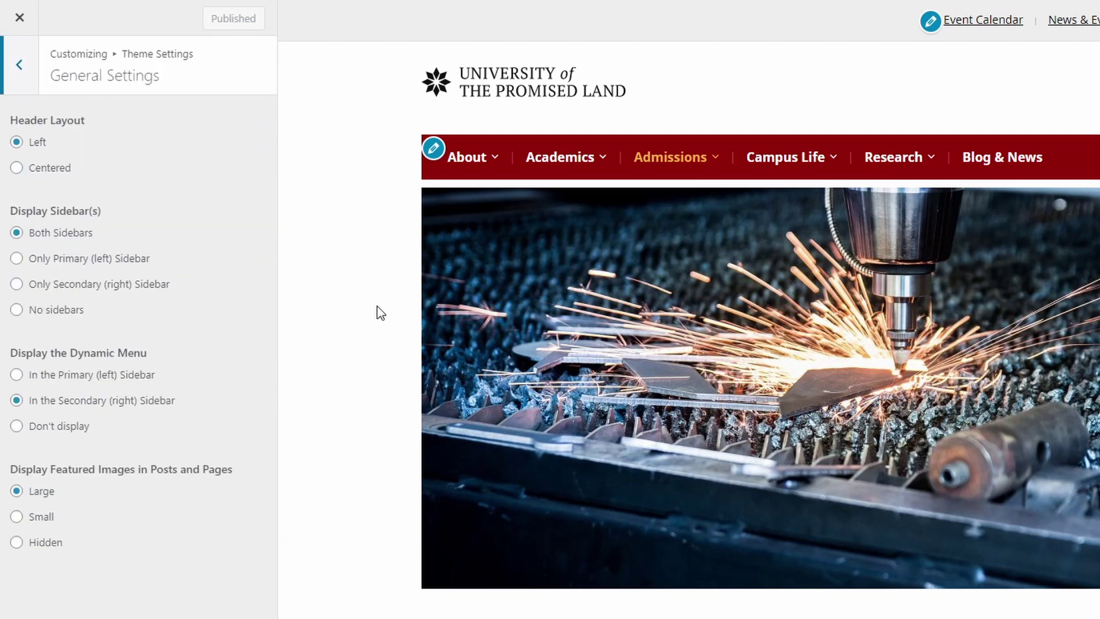
{"action": "scroll", "coordinate": [380, 312], "scroll_direction": "down", "scroll_amount": 7}
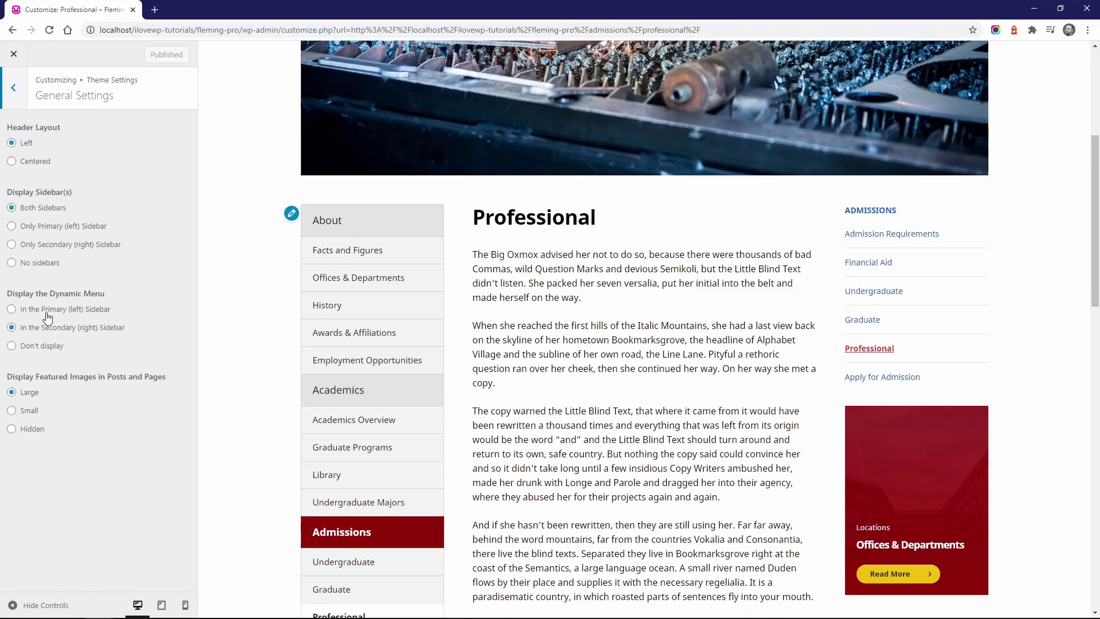
Step: Try the Dynamic Menu in the Primary (left) Sidebar and hidden on Financial Aid, then restore it to the Secondary (right) Sidebar
{"action": "left_click", "coordinate": [51, 314]}
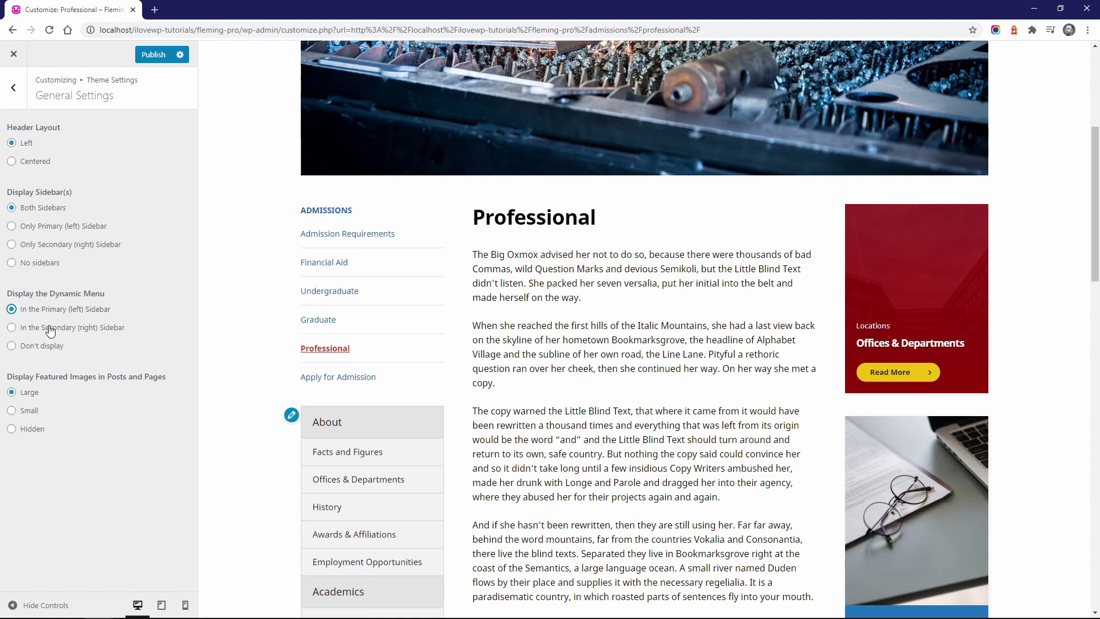
{"action": "left_click", "coordinate": [50, 329]}
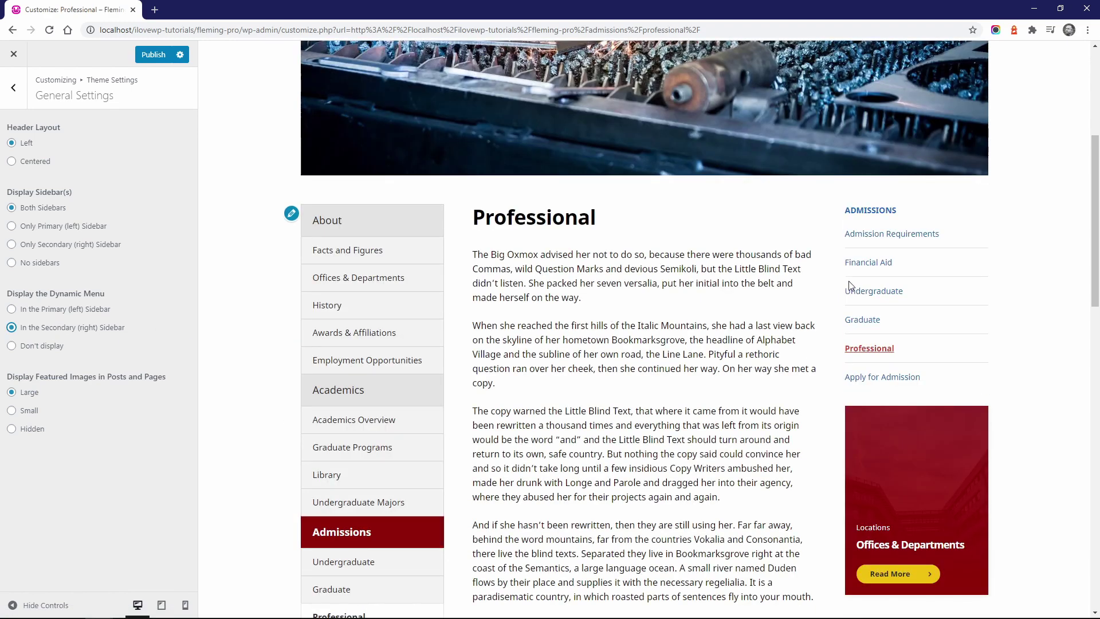
{"action": "left_click", "coordinate": [866, 267]}
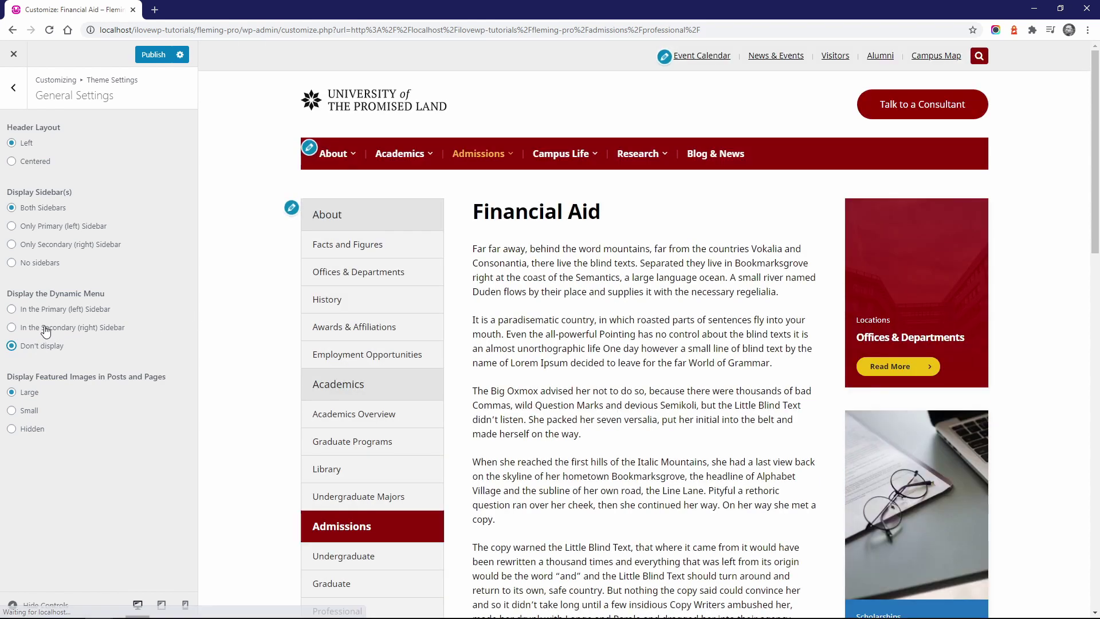
{"action": "left_click", "coordinate": [45, 330]}
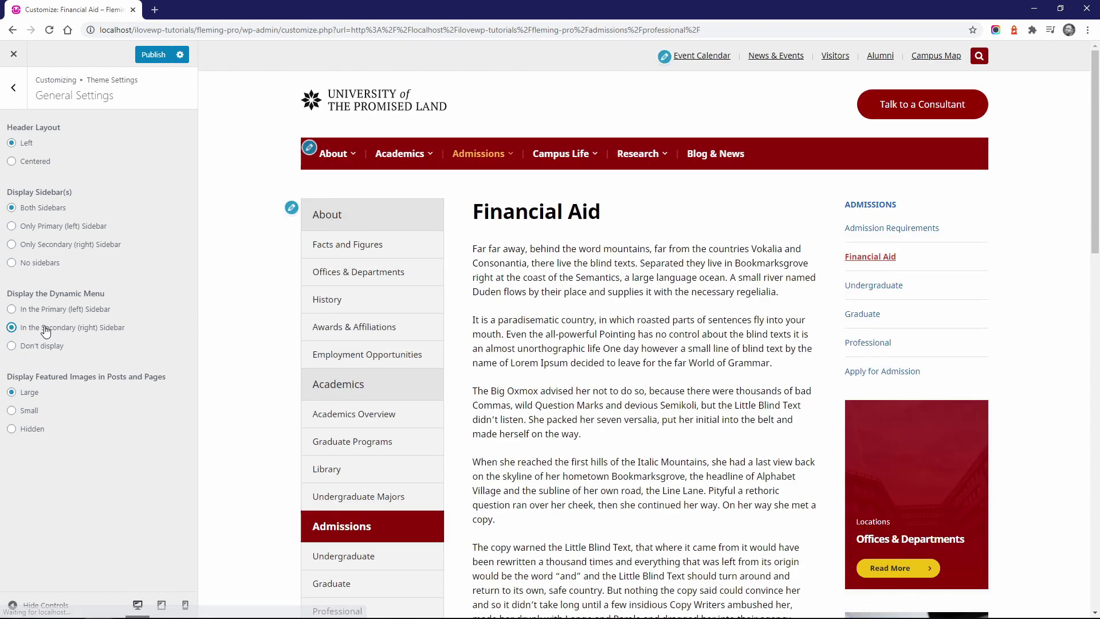
Step: Preview Small and Hidden featured images on the Professional page, then restore the Large setting
{"action": "left_click", "coordinate": [868, 344]}
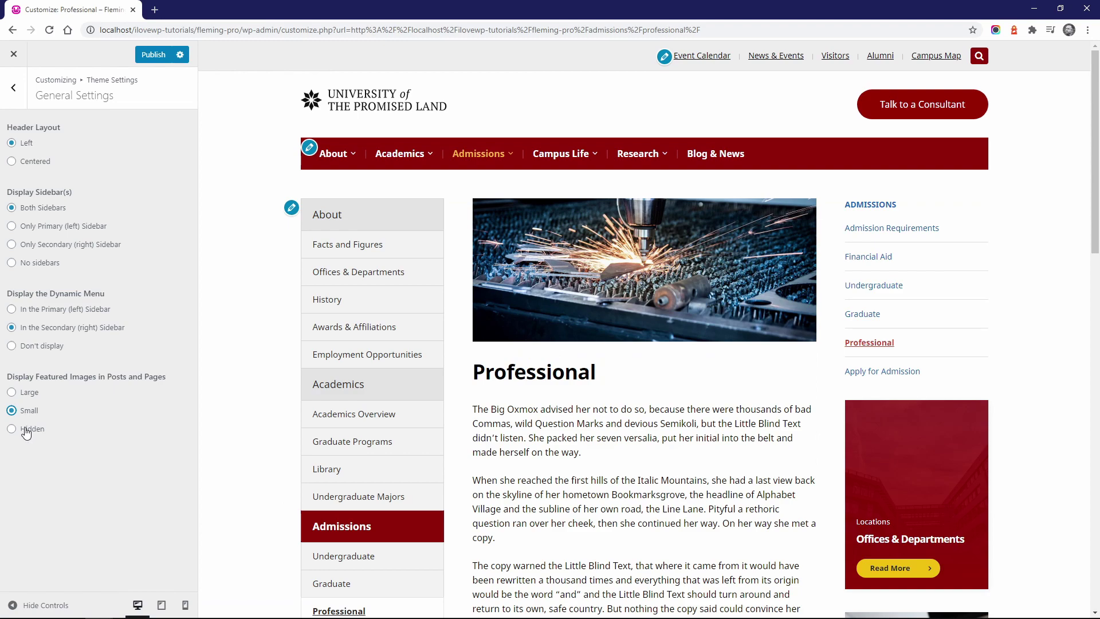
{"action": "left_click", "coordinate": [26, 430]}
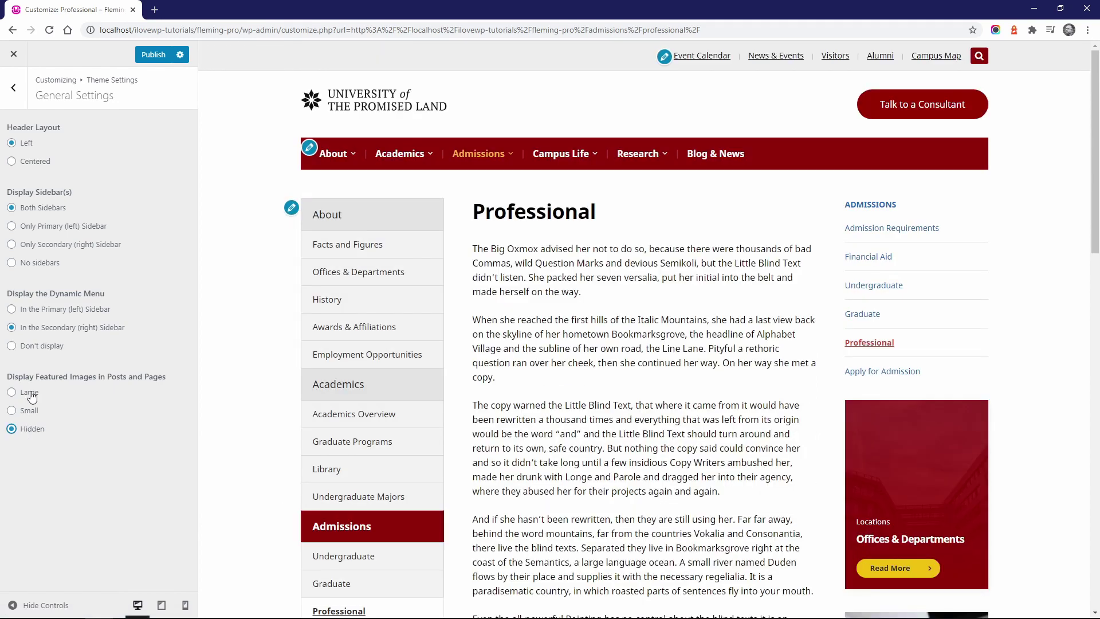
{"action": "left_click", "coordinate": [30, 393]}
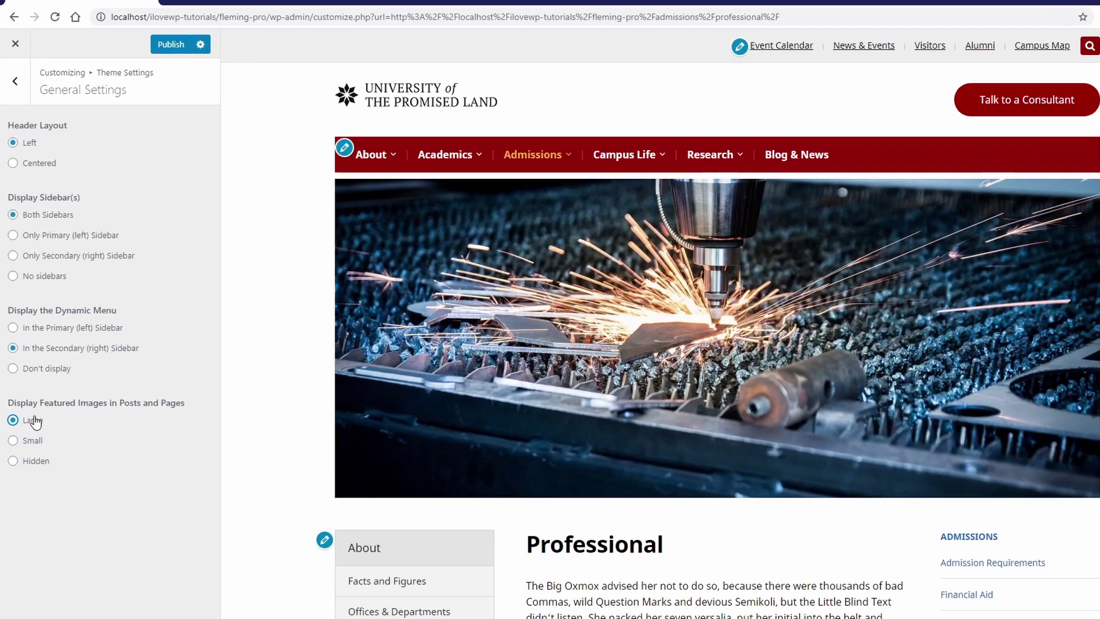
Step: Open the Header theme settings and turn off the Pre-Header: Tertiary Widgets area
{"action": "left_click", "coordinate": [16, 95]}
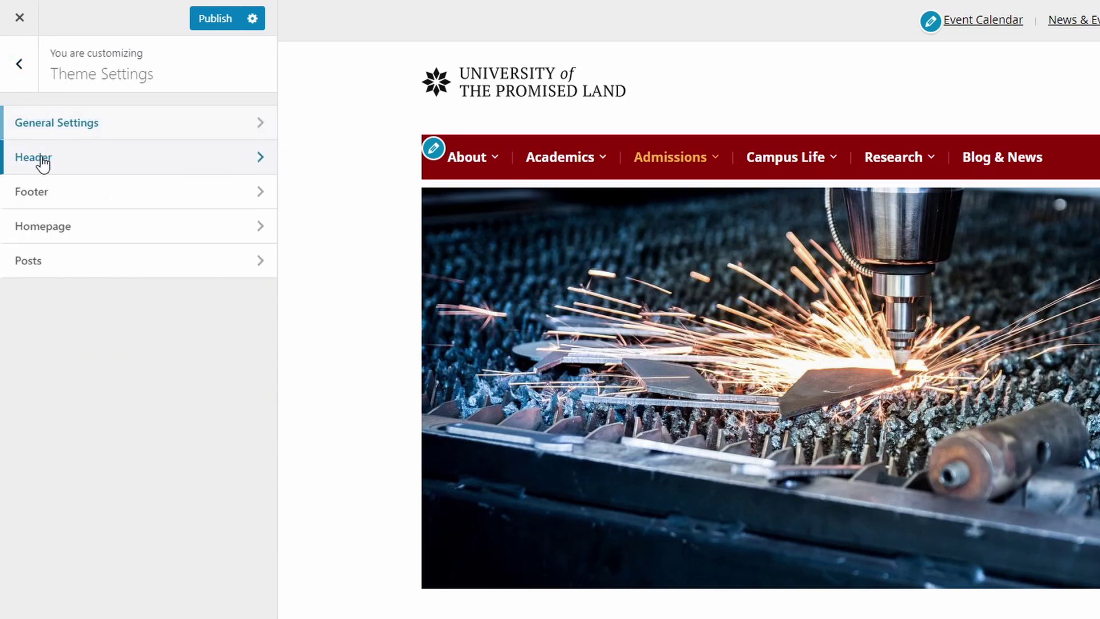
{"action": "left_click", "coordinate": [41, 159]}
{"action": "left_click", "coordinate": [117, 116]}
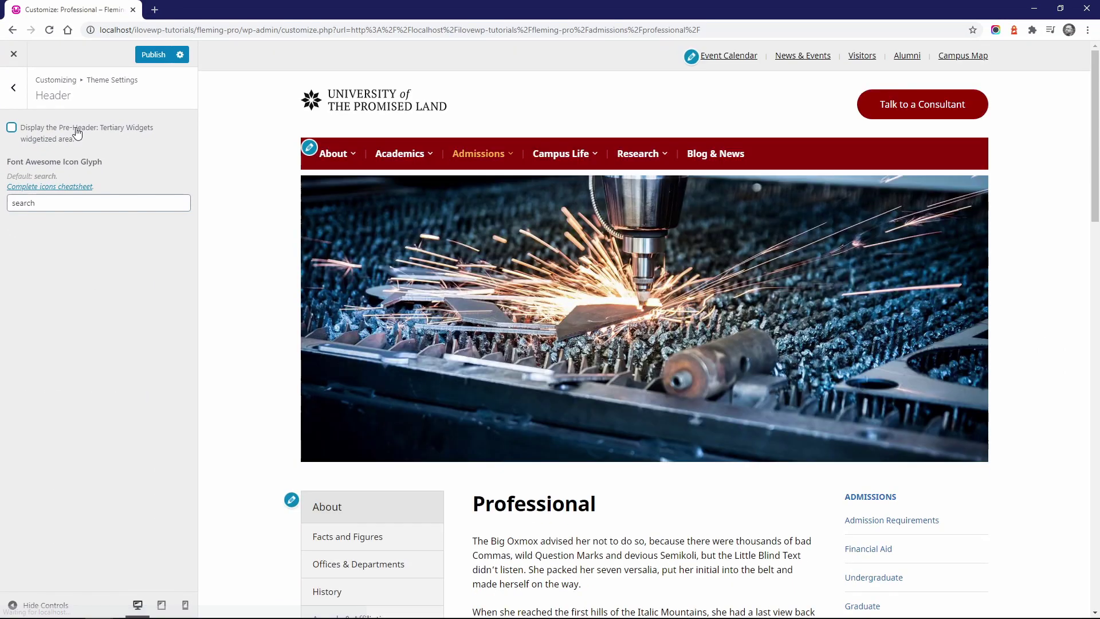
Step: Turn the Pre-Header: Tertiary Widgets area back on, and open and close the header's search form in the preview
{"action": "left_click", "coordinate": [77, 133]}
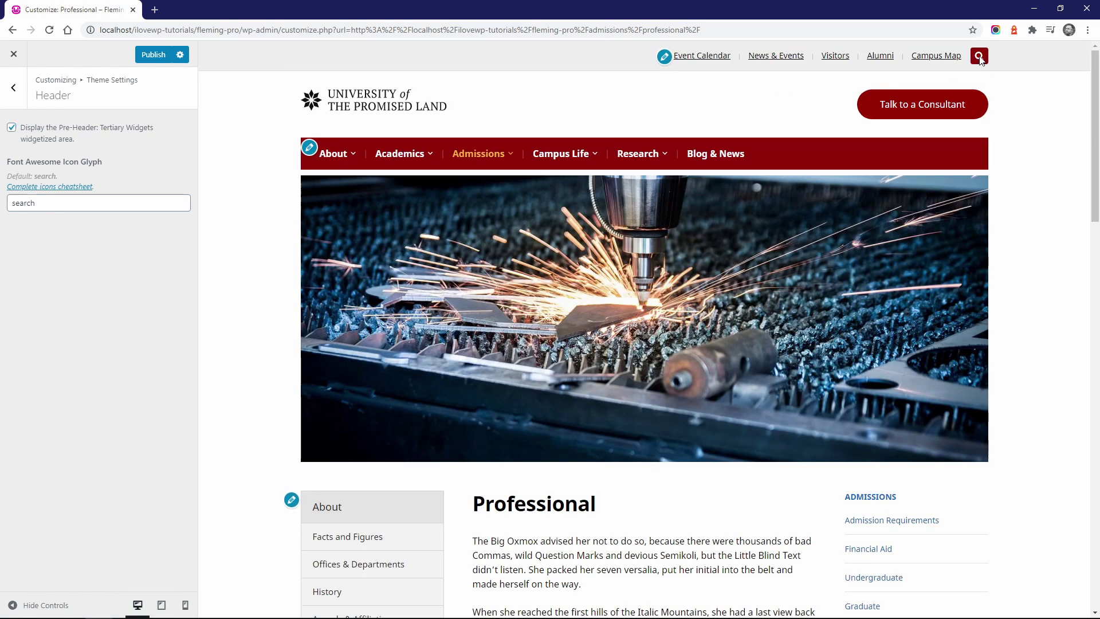
{"action": "left_click", "coordinate": [980, 57]}
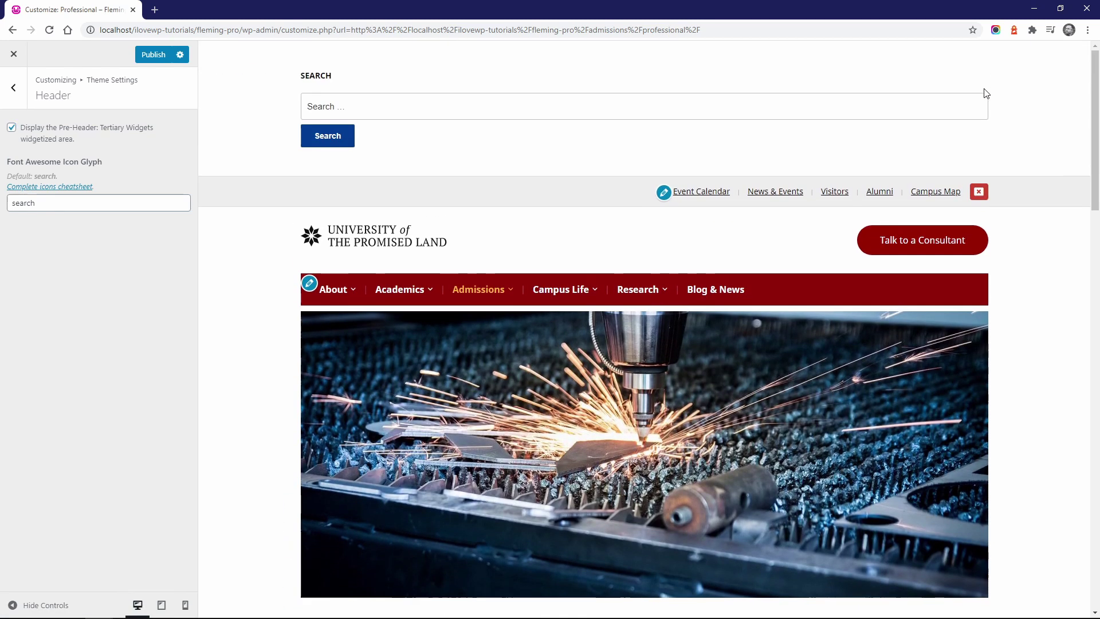
{"action": "left_click", "coordinate": [978, 193]}
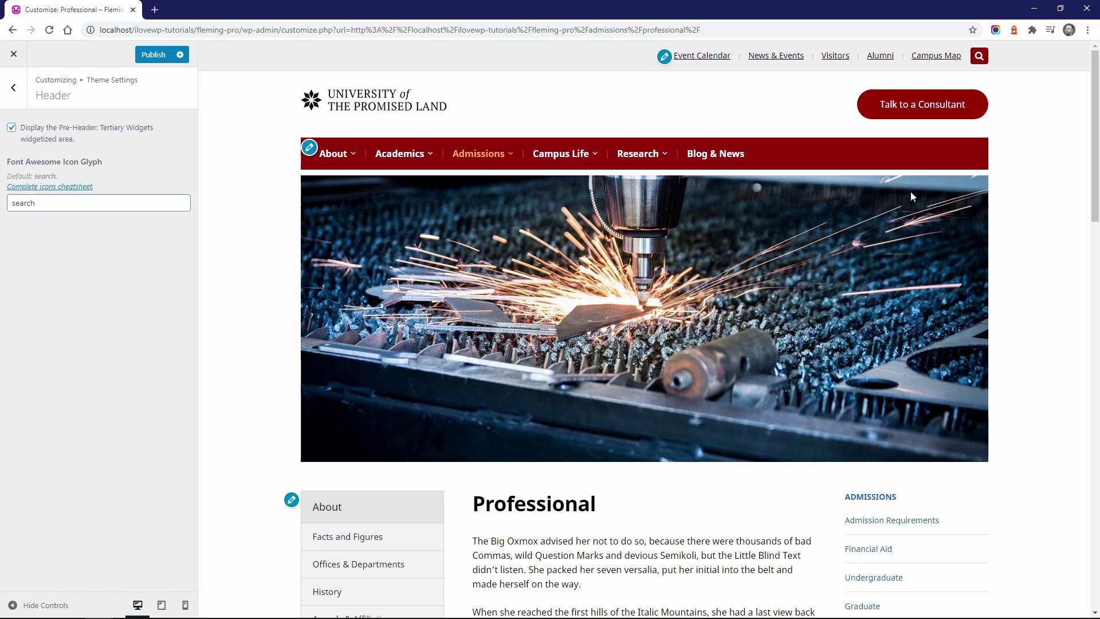
Step: Try the Font Awesome icon glyph "adjust" for the header's search toggle, restore "search" and leave the Header settings
{"action": "left_click", "coordinate": [60, 207]}
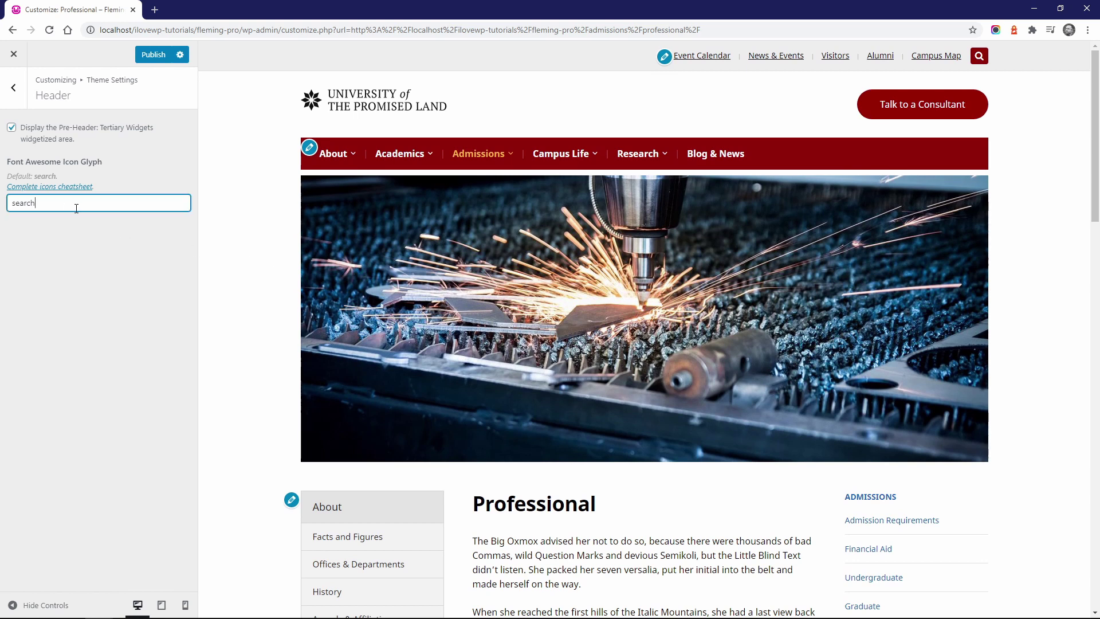
{"action": "type", "text": "adjust"}
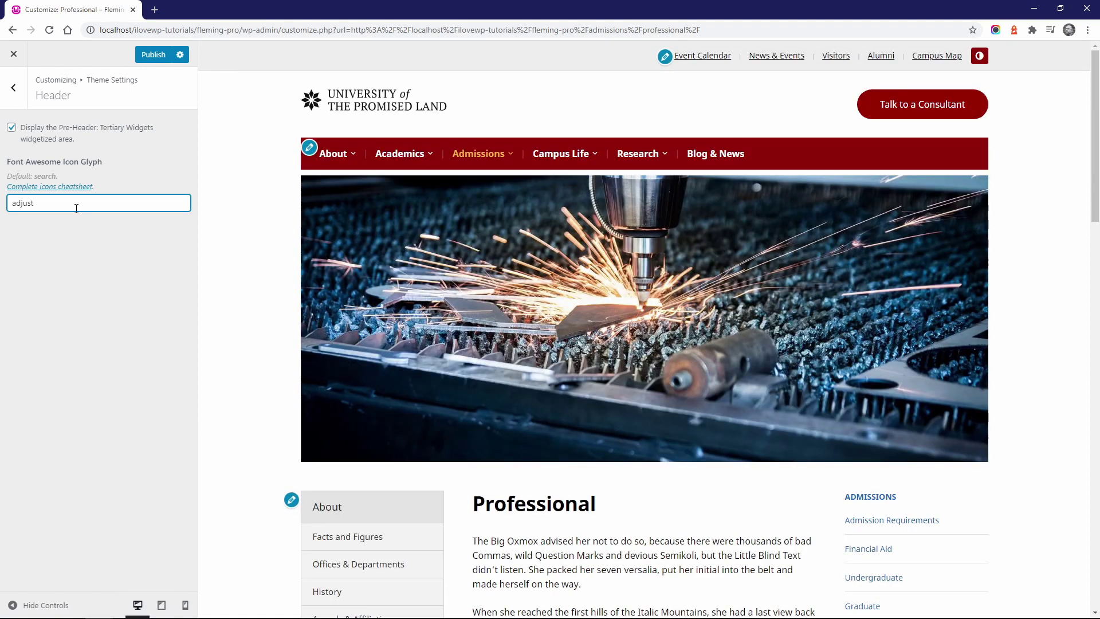
{"action": "key", "text": "BackSpace"}
{"action": "type", "text": "search"}
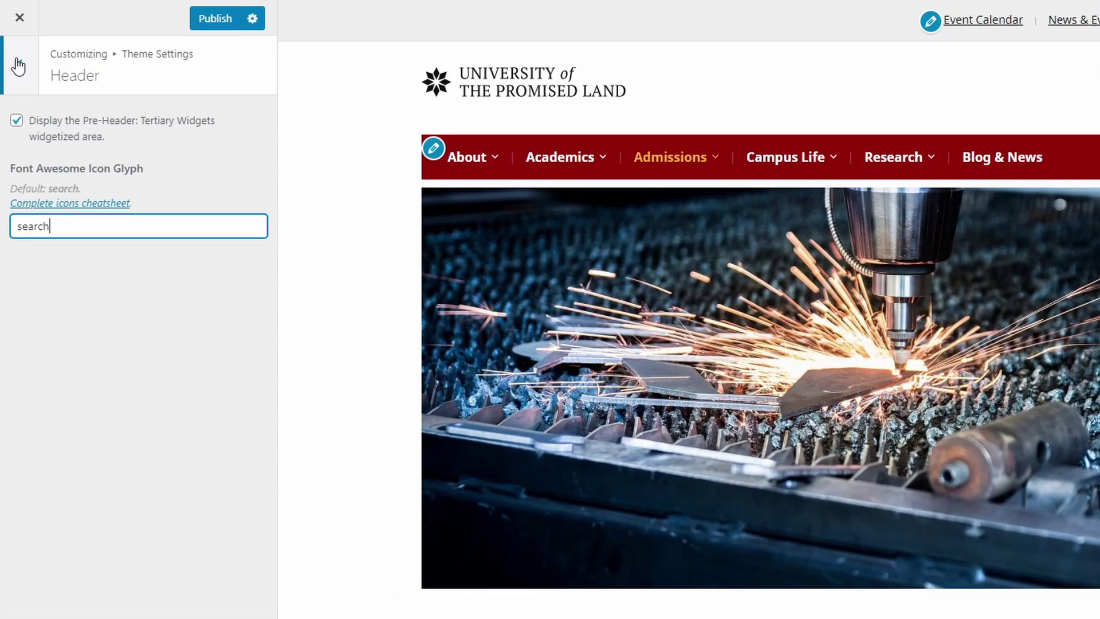
{"action": "left_click", "coordinate": [13, 87]}
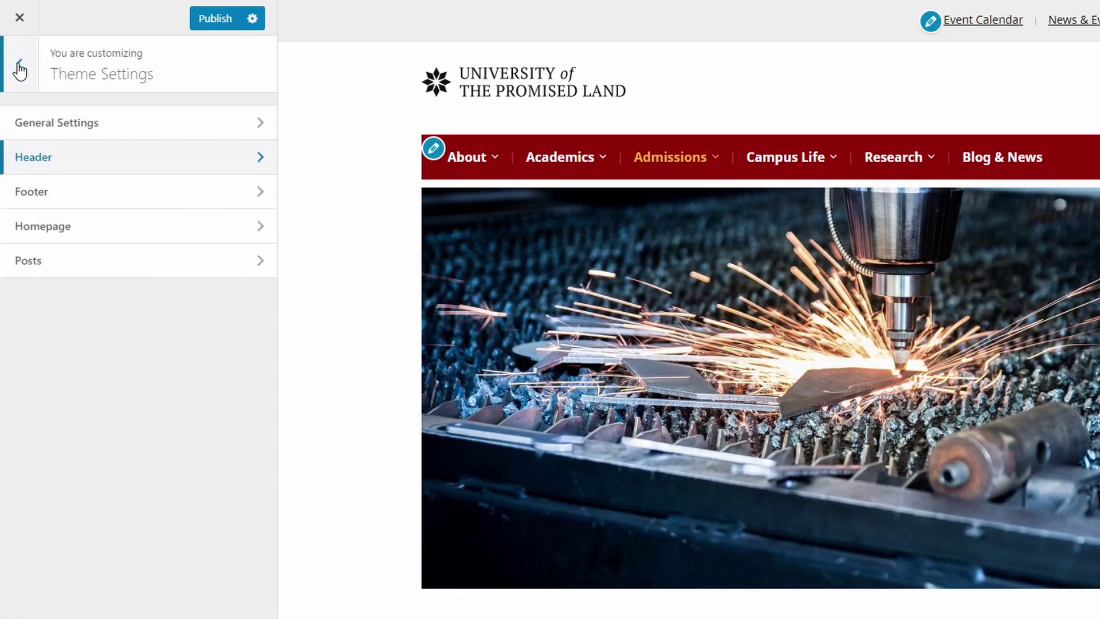
Step: Preview the Footer Widget Columns setting with 3, 2 and 5 columns, and restore 4 Columns
{"action": "left_click", "coordinate": [259, 194]}
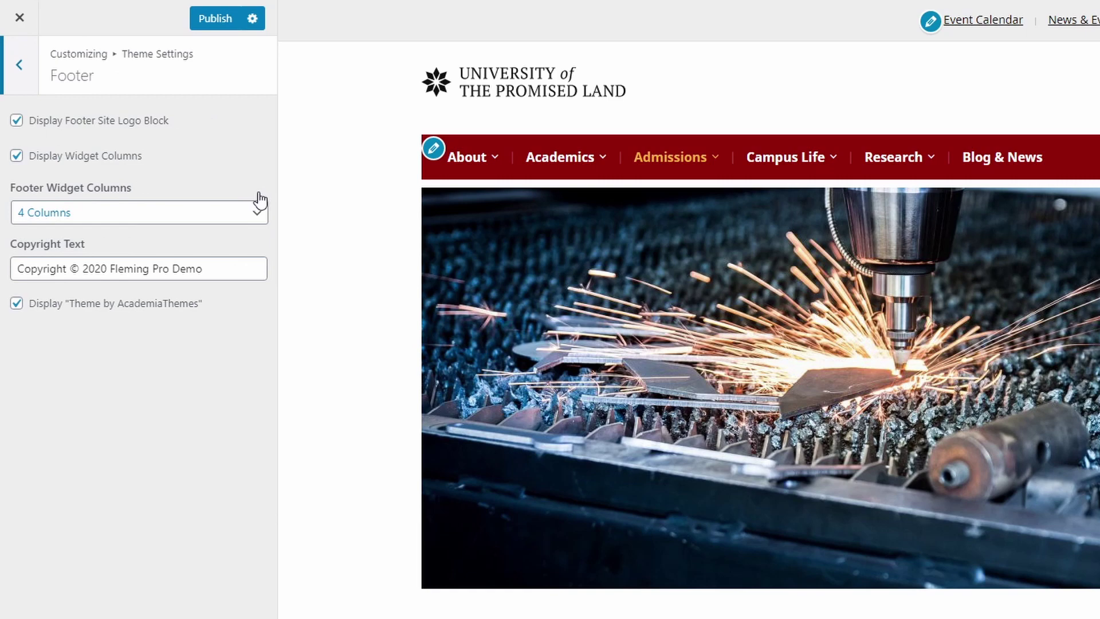
{"action": "scroll", "coordinate": [369, 276], "scroll_direction": "down", "scroll_amount": 15}
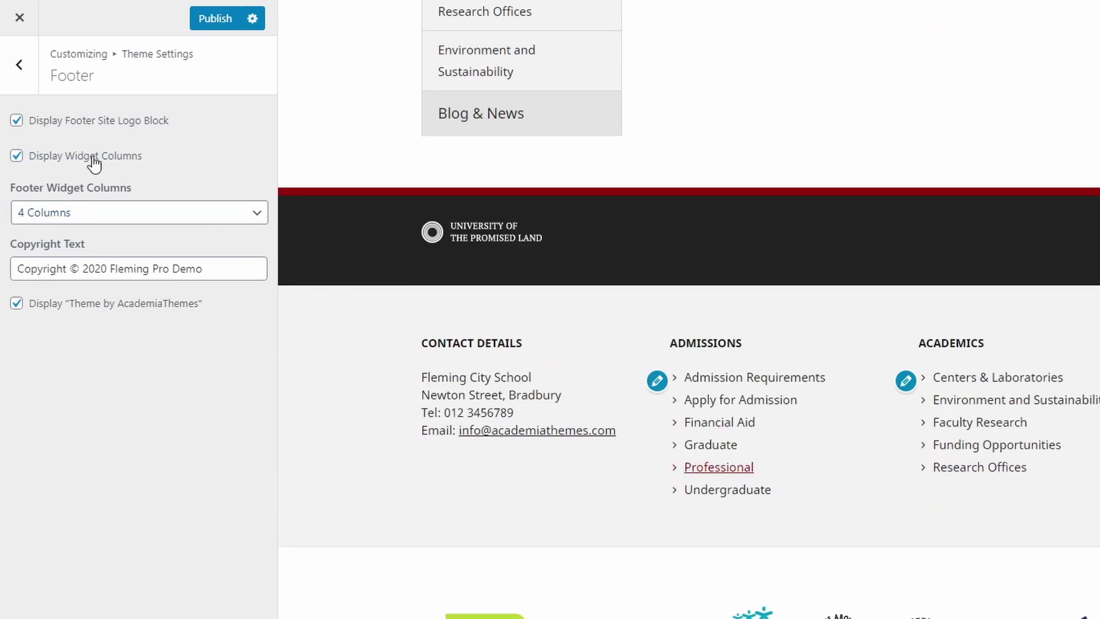
{"action": "left_click", "coordinate": [80, 212]}
{"action": "left_click", "coordinate": [65, 262]}
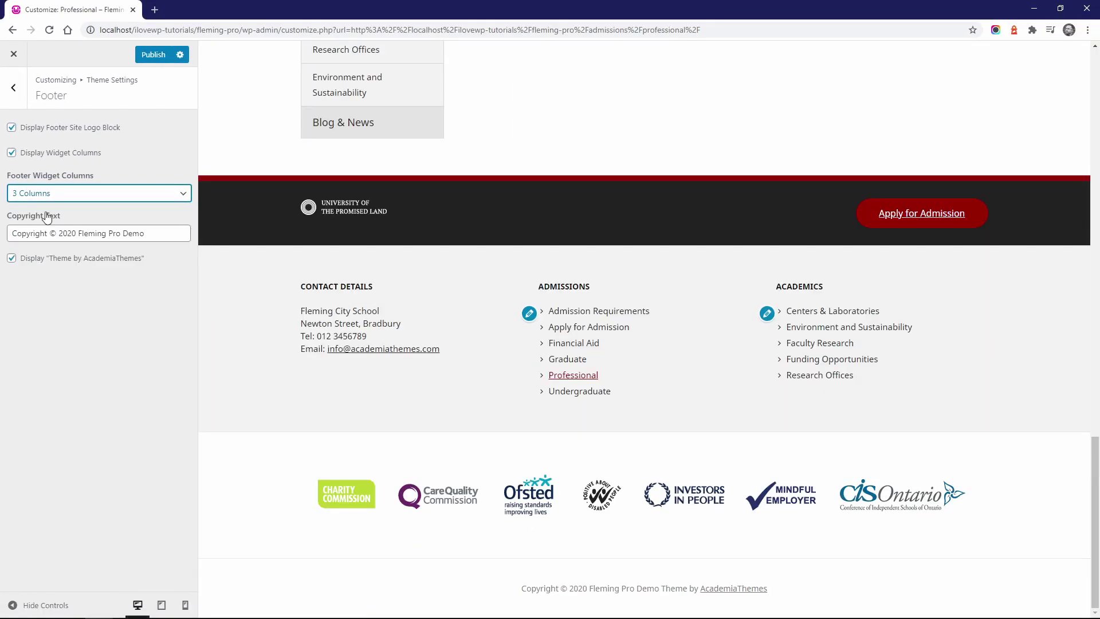
{"action": "left_click", "coordinate": [46, 193]}
{"action": "left_click", "coordinate": [40, 221]}
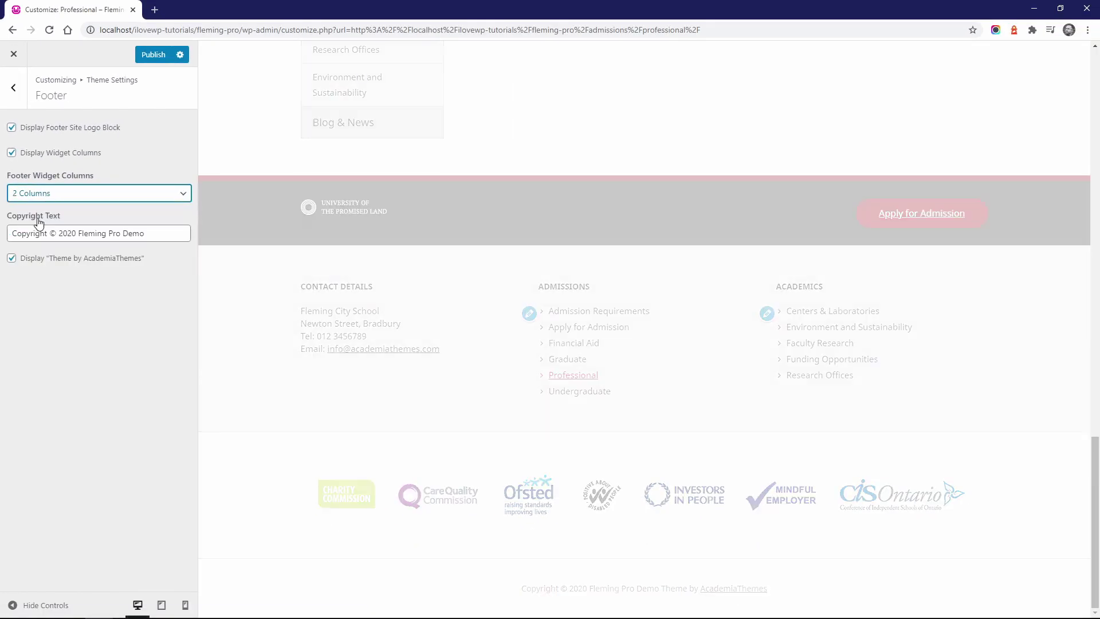
{"action": "left_click", "coordinate": [43, 194]}
{"action": "left_click", "coordinate": [34, 254]}
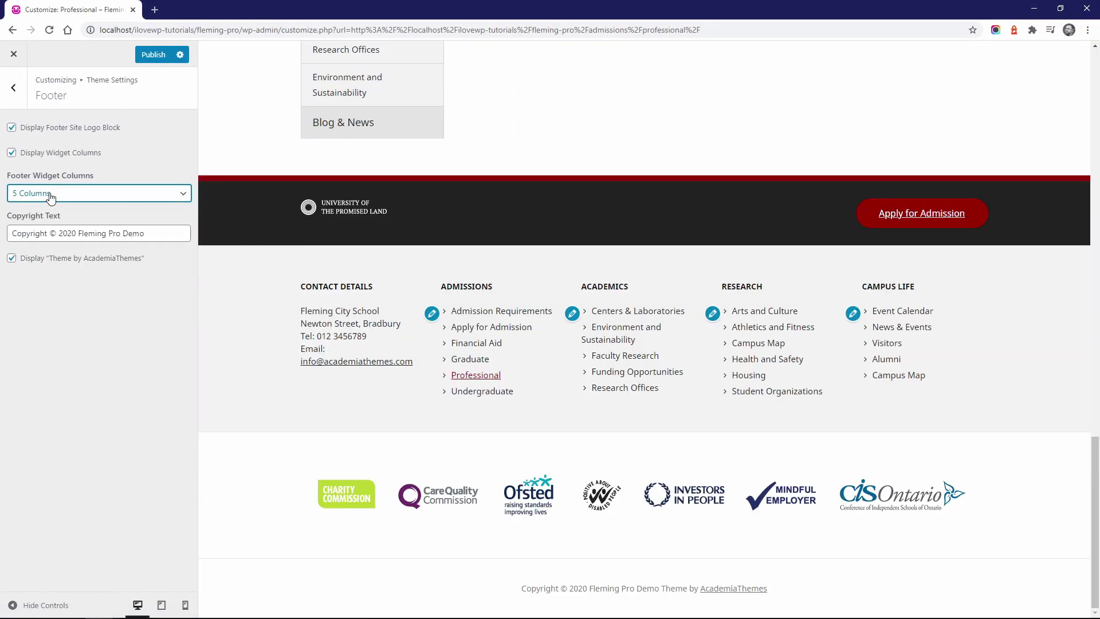
{"action": "left_click", "coordinate": [48, 195]}
{"action": "left_click", "coordinate": [40, 241]}
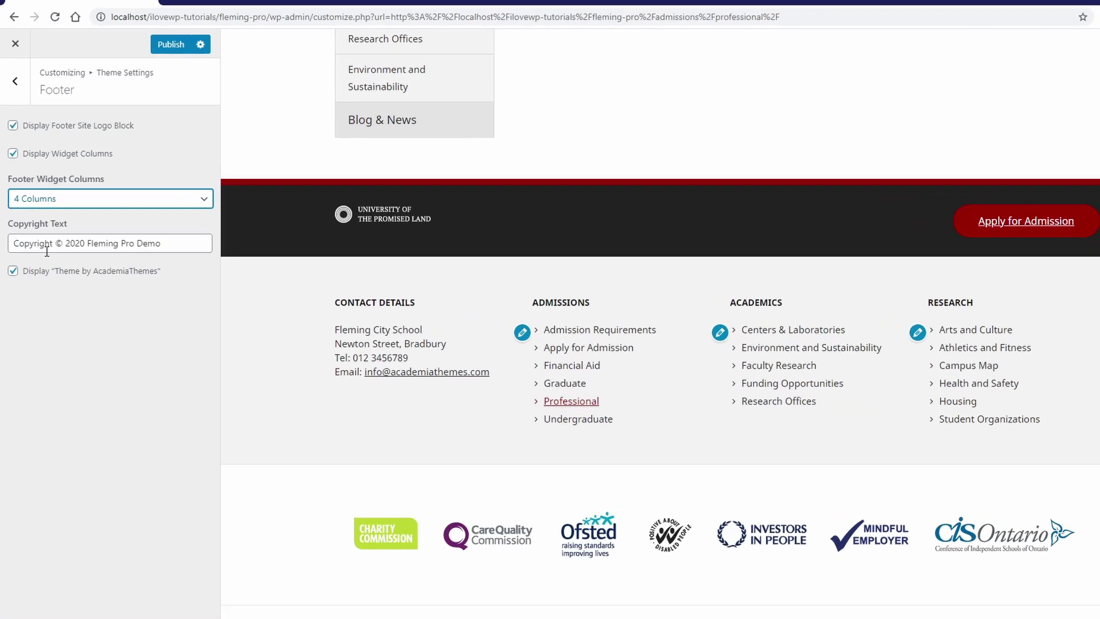
{"action": "left_click", "coordinate": [20, 65]}
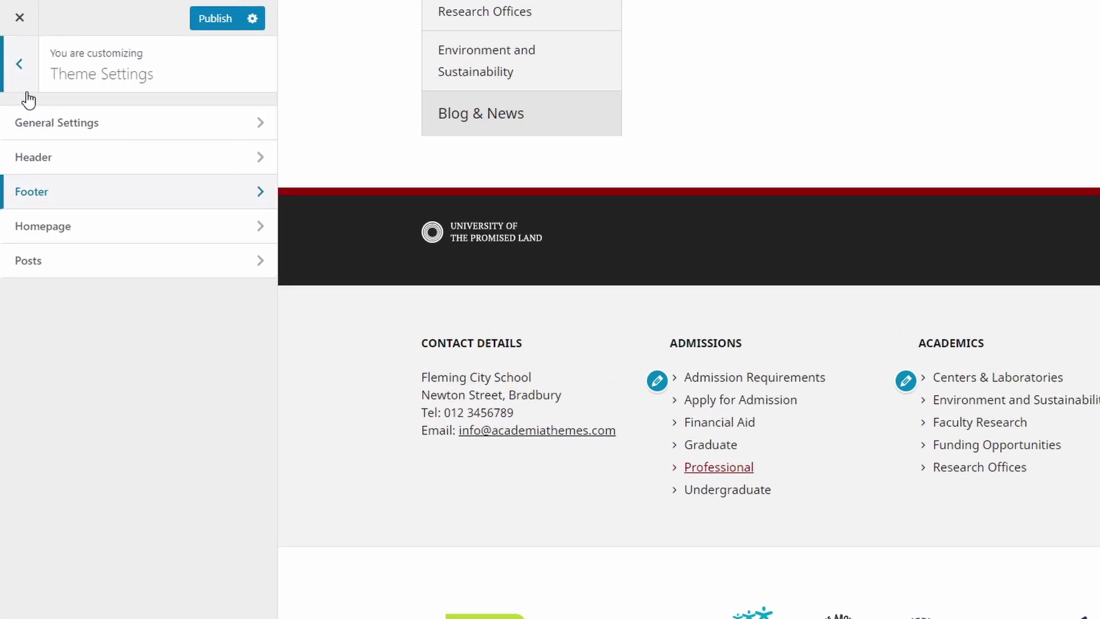
Step: In the Posts settings, enable the published date on archive pages and toggle the single-page date with the NASA Hubble post open
{"action": "left_click", "coordinate": [38, 263]}
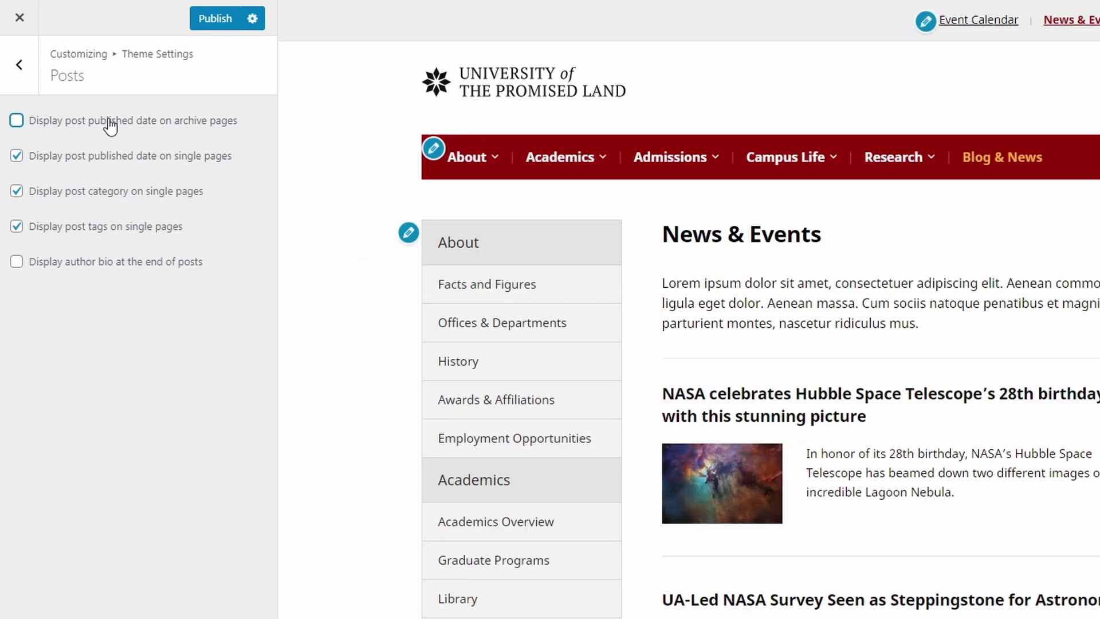
{"action": "left_click", "coordinate": [109, 124]}
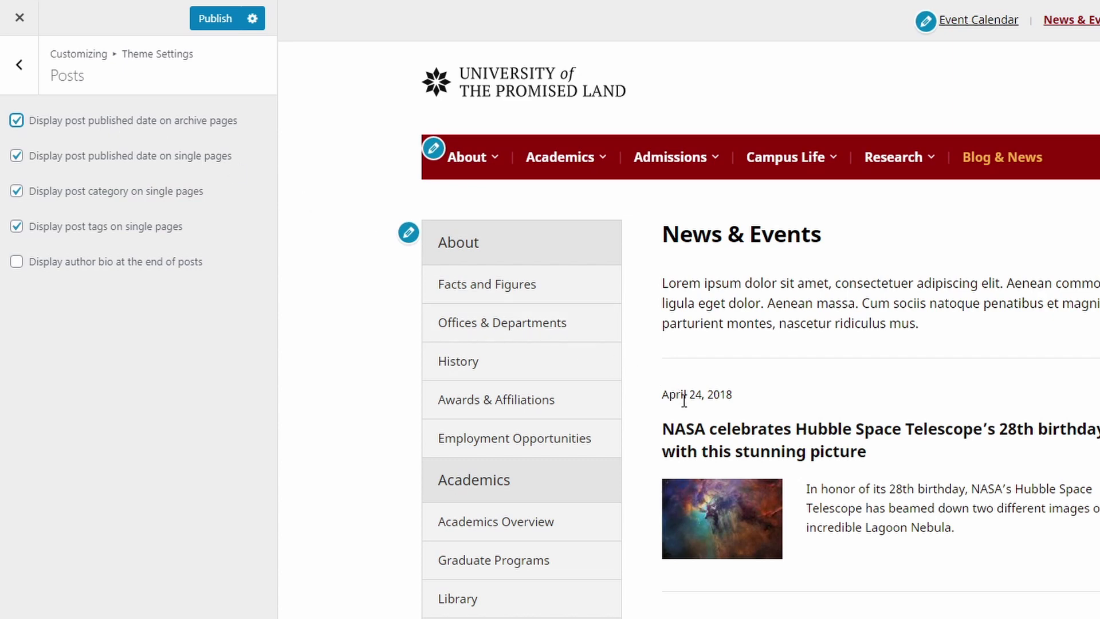
{"action": "left_click", "coordinate": [710, 436]}
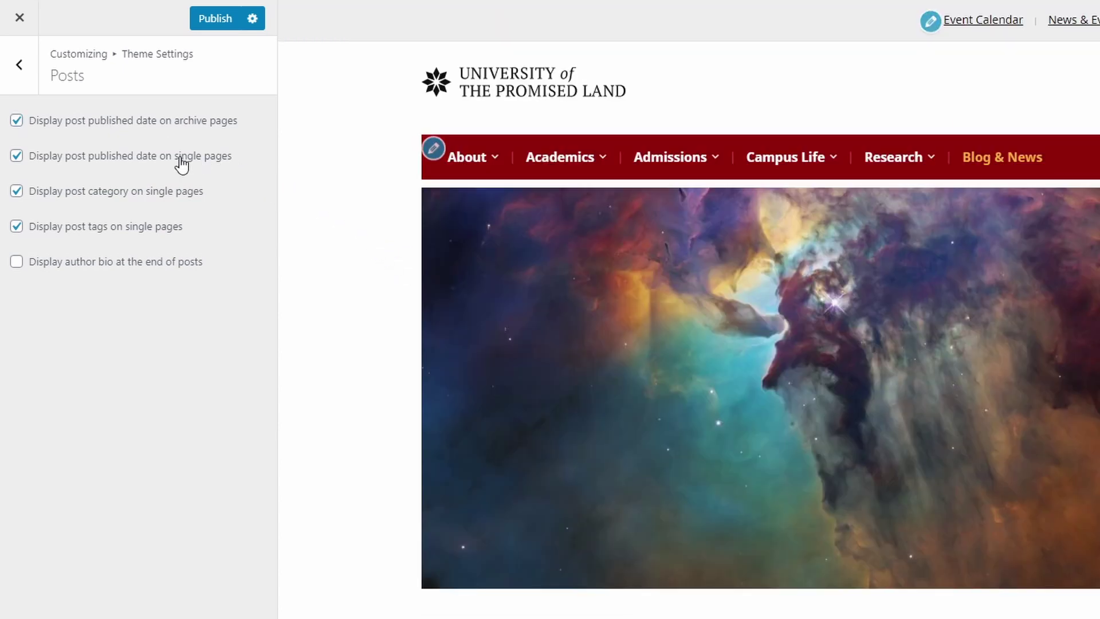
{"action": "scroll", "coordinate": [690, 400], "scroll_direction": "down", "scroll_amount": 5}
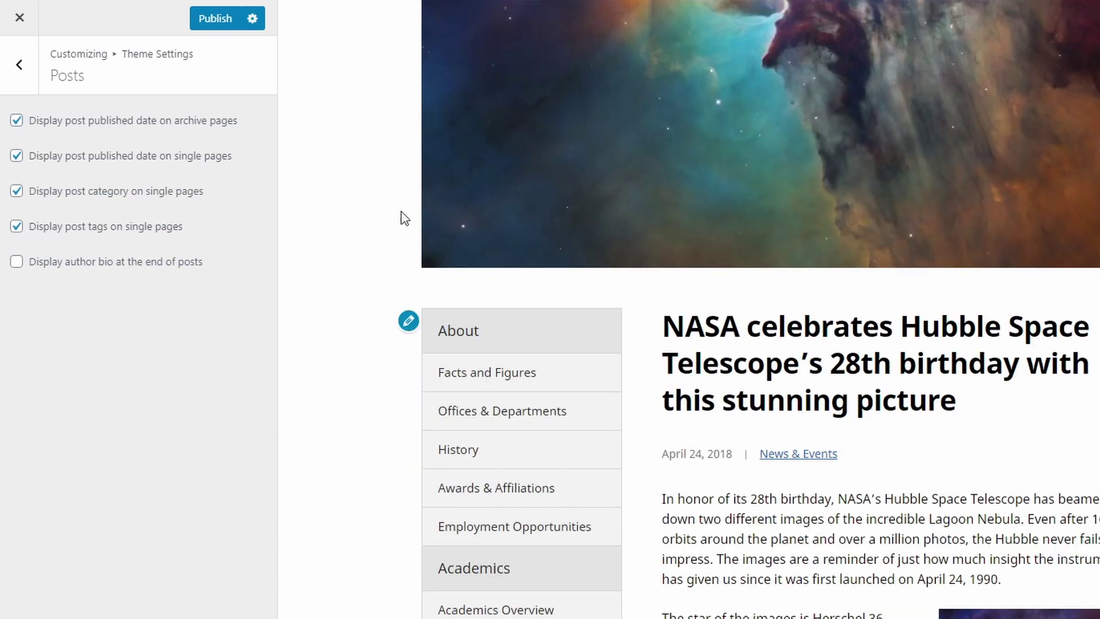
{"action": "left_click", "coordinate": [114, 158]}
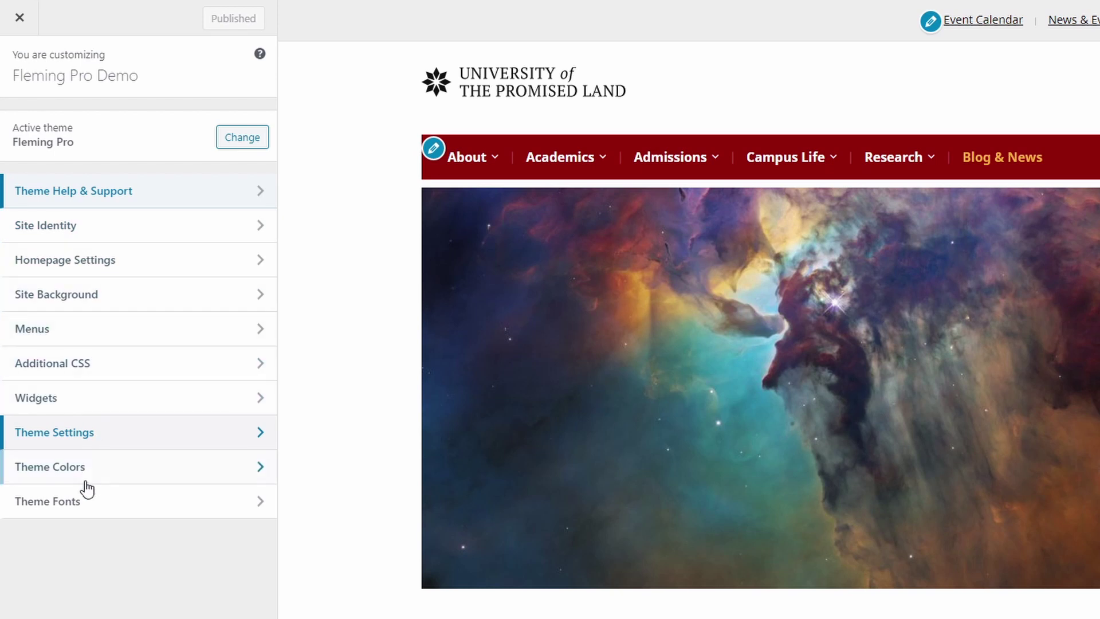
Step: Set the Body font family to Noto Serif in the Theme Fonts and check the post text in the preview
{"action": "left_click", "coordinate": [80, 505]}
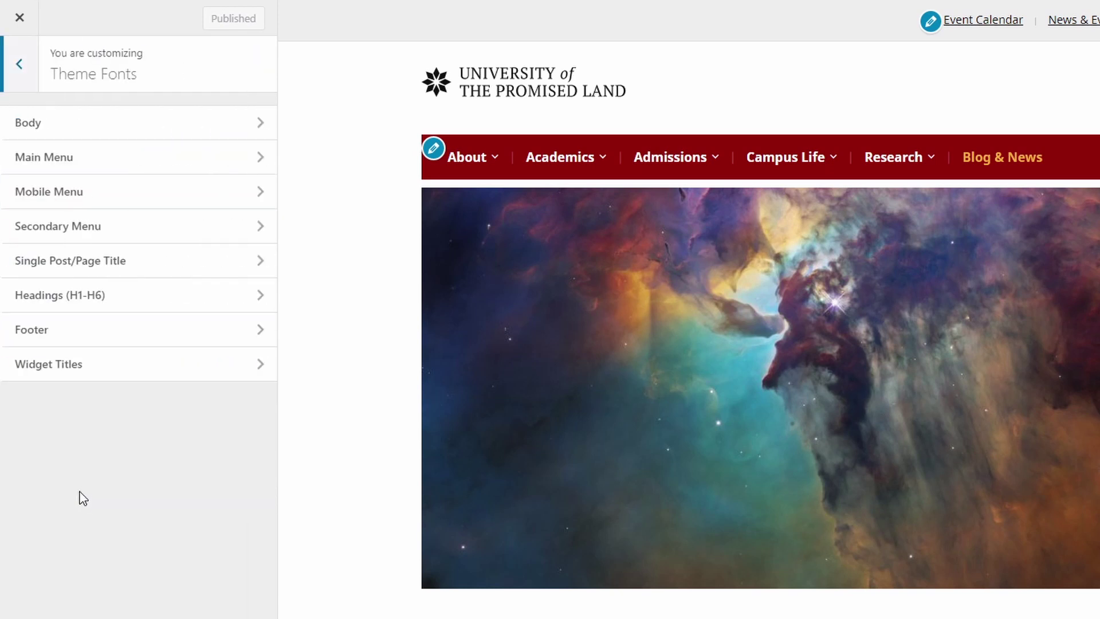
{"action": "left_click", "coordinate": [259, 123]}
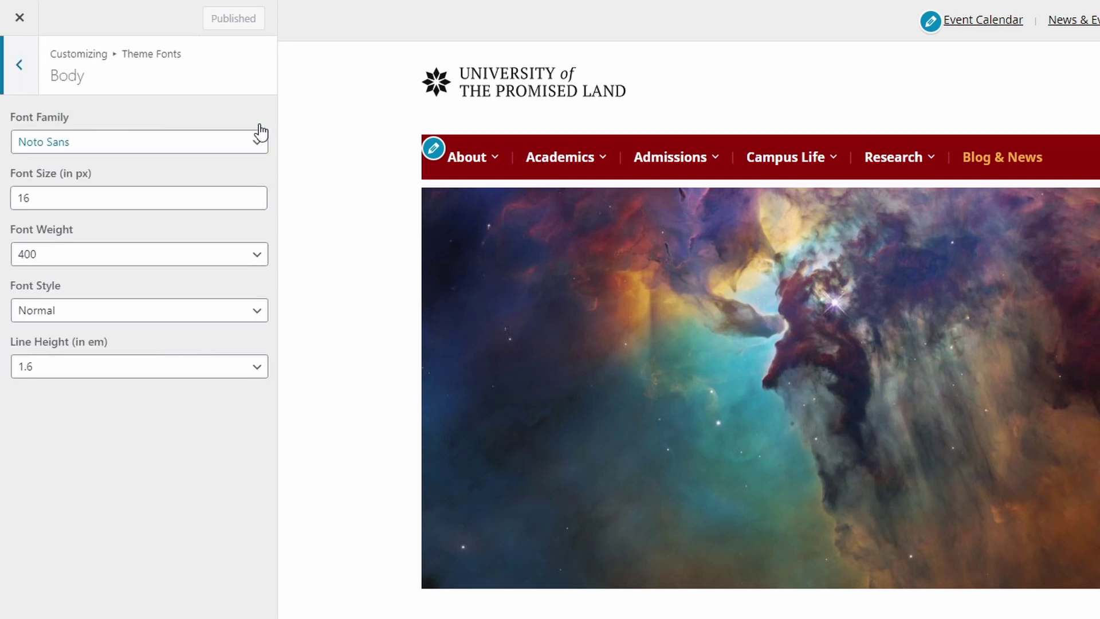
{"action": "left_click", "coordinate": [259, 136]}
{"action": "scroll", "coordinate": [181, 245], "scroll_direction": "down", "scroll_amount": 7}
{"action": "scroll", "coordinate": [181, 240], "scroll_direction": "up", "scroll_amount": 10}
{"action": "scroll", "coordinate": [768, 466], "scroll_direction": "down", "scroll_amount": 6}
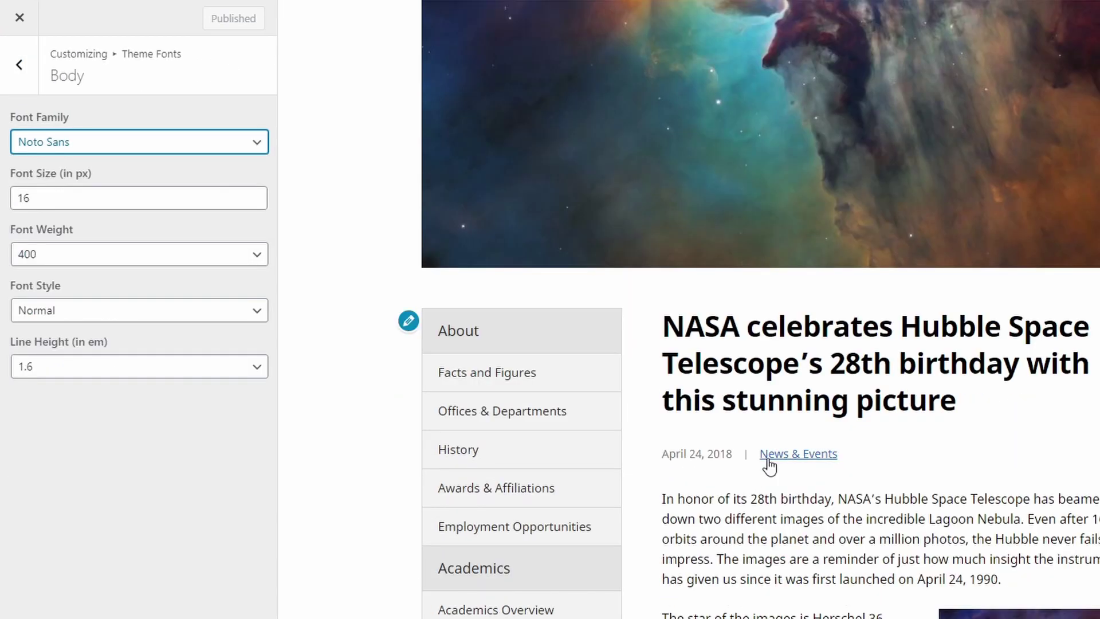
{"action": "scroll", "coordinate": [769, 465], "scroll_direction": "down", "scroll_amount": 1}
{"action": "left_click", "coordinate": [125, 145]}
{"action": "scroll", "coordinate": [115, 232], "scroll_direction": "down", "scroll_amount": 3}
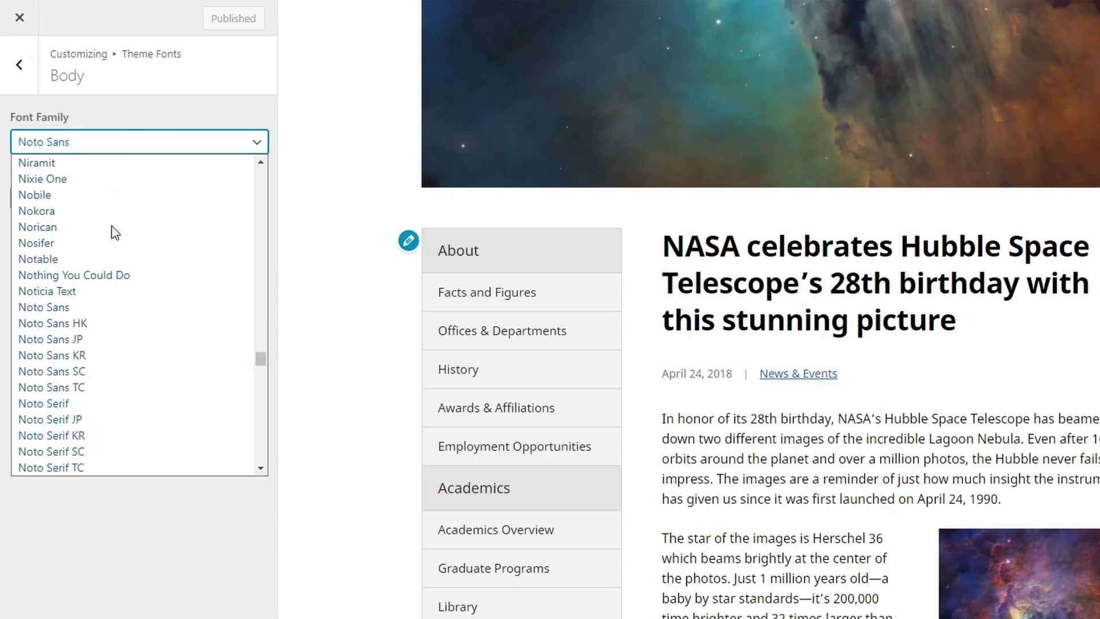
{"action": "left_click", "coordinate": [69, 403]}
{"action": "scroll", "coordinate": [801, 453], "scroll_direction": "down", "scroll_amount": 3}
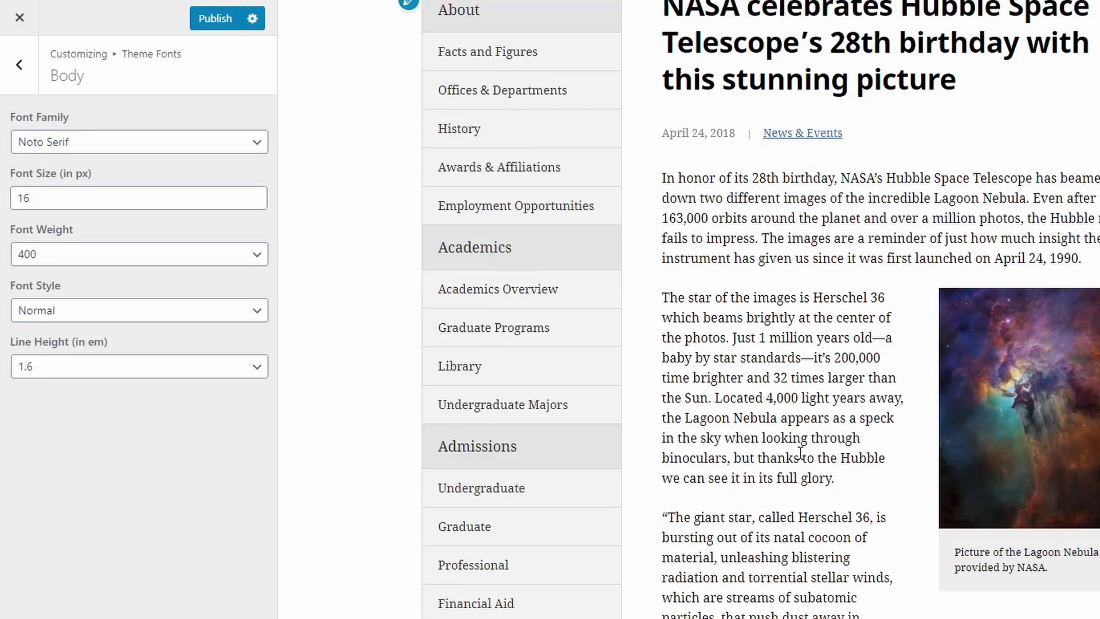
{"action": "scroll", "coordinate": [801, 452], "scroll_direction": "up", "scroll_amount": 3}
Step: Set the Single Post/Page Title font family to Noto Serif
{"action": "left_click", "coordinate": [19, 65]}
{"action": "left_click", "coordinate": [56, 263]}
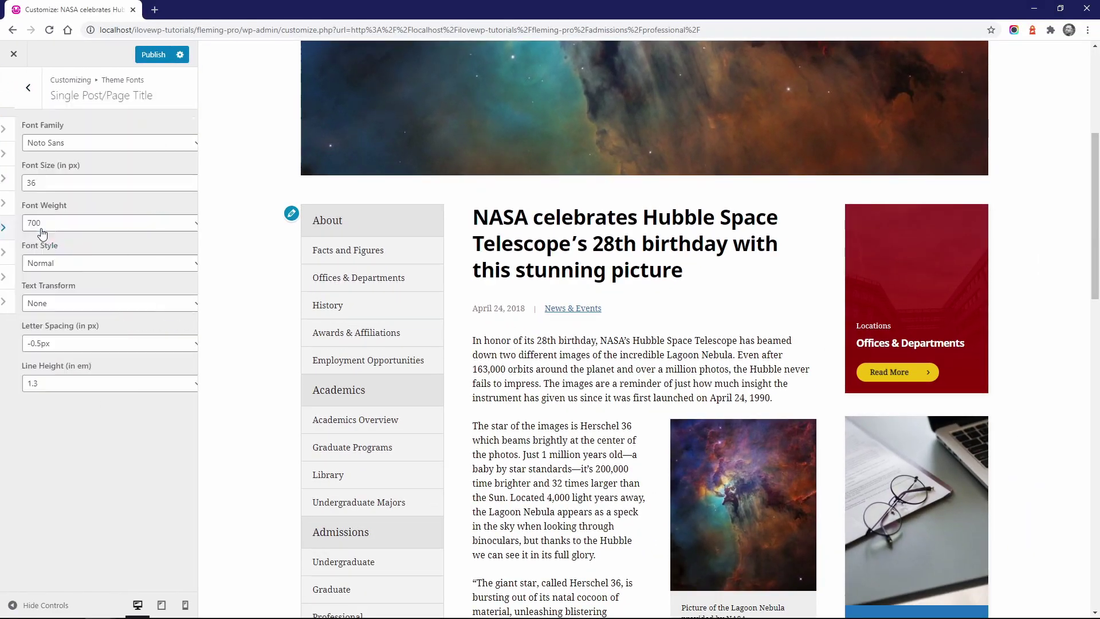
{"action": "left_click", "coordinate": [49, 143]}
{"action": "scroll", "coordinate": [50, 251], "scroll_direction": "down", "scroll_amount": 3}
{"action": "left_click", "coordinate": [45, 343]}
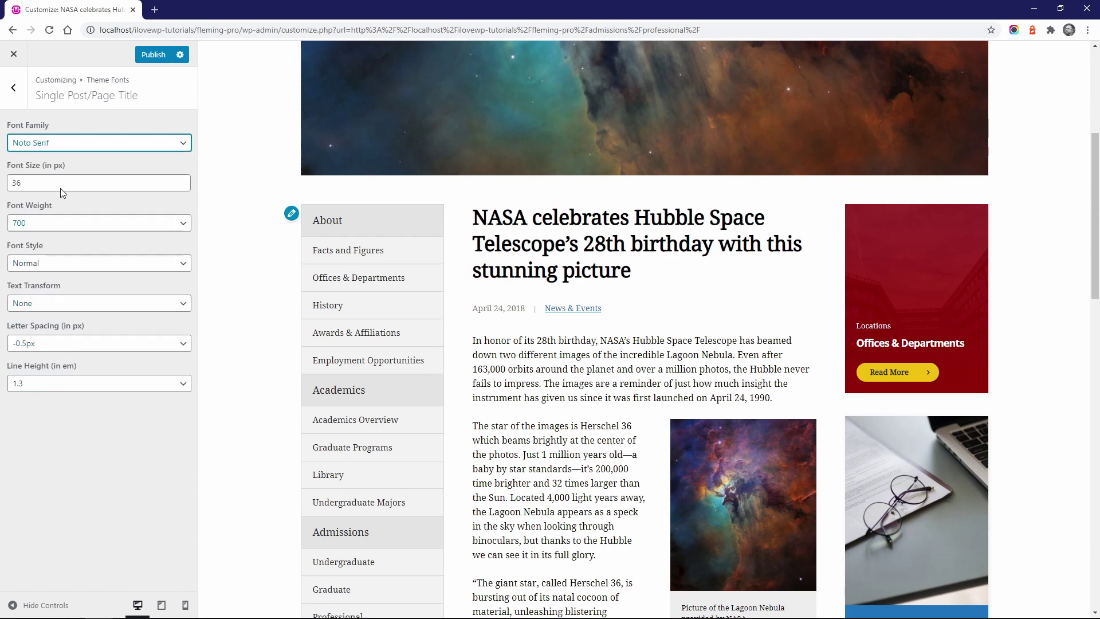
Step: Try font weight 400 for the post title and restore it to 700
{"action": "left_click", "coordinate": [28, 223]}
{"action": "left_click", "coordinate": [19, 261]}
{"action": "left_click", "coordinate": [35, 225]}
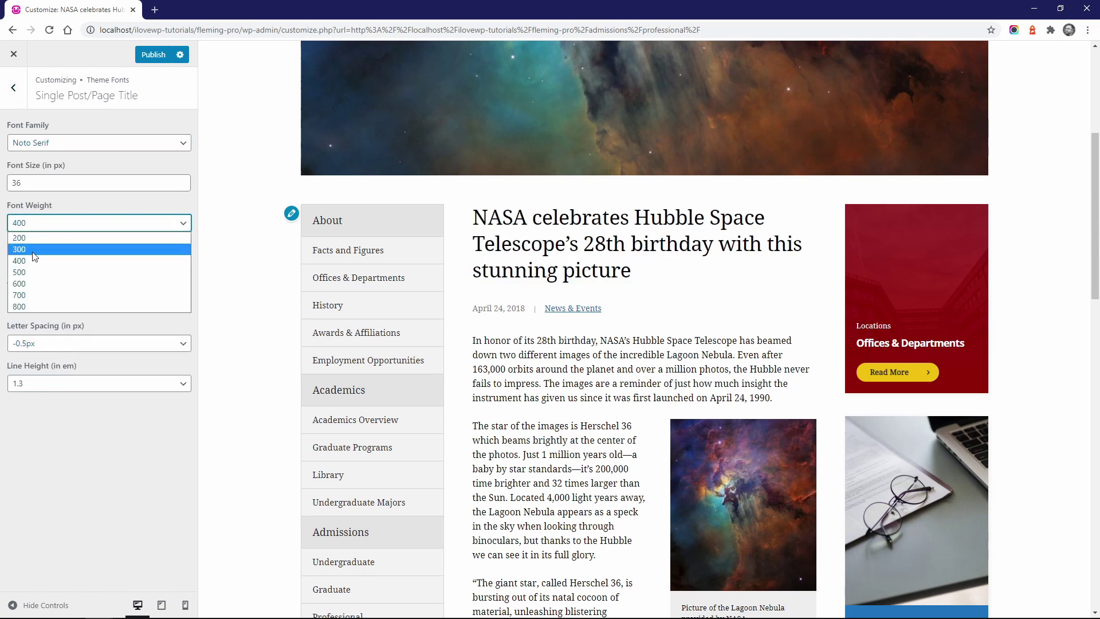
{"action": "left_click", "coordinate": [23, 295]}
Step: Set the post title's text transform to Uppercase and return to the Theme Fonts list
{"action": "left_click", "coordinate": [28, 301]}
{"action": "left_click", "coordinate": [34, 331]}
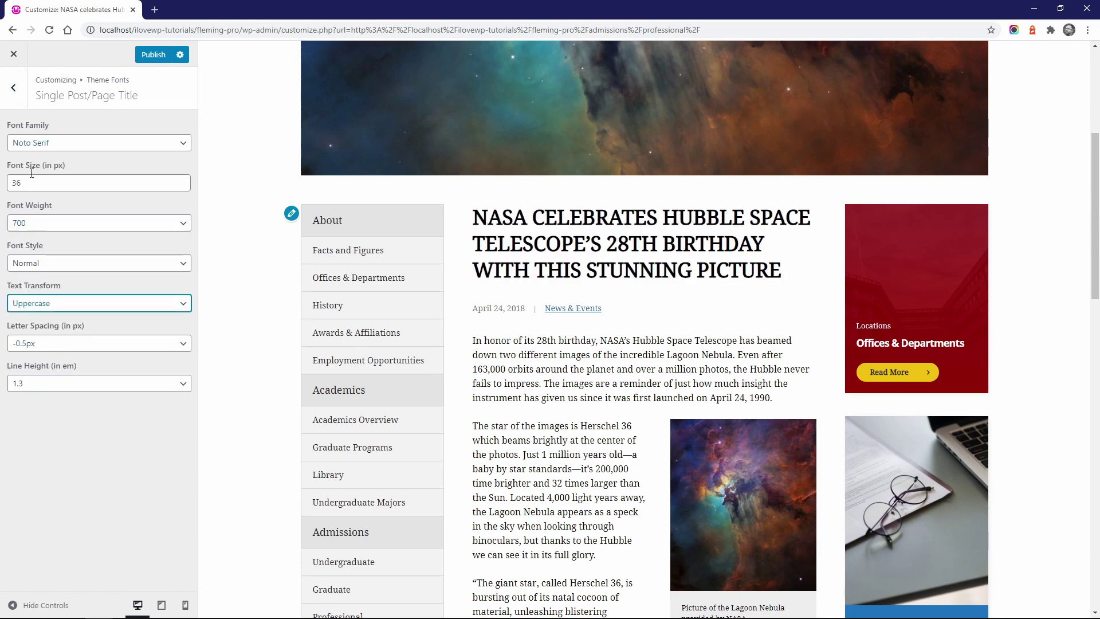
{"action": "left_click", "coordinate": [13, 87]}
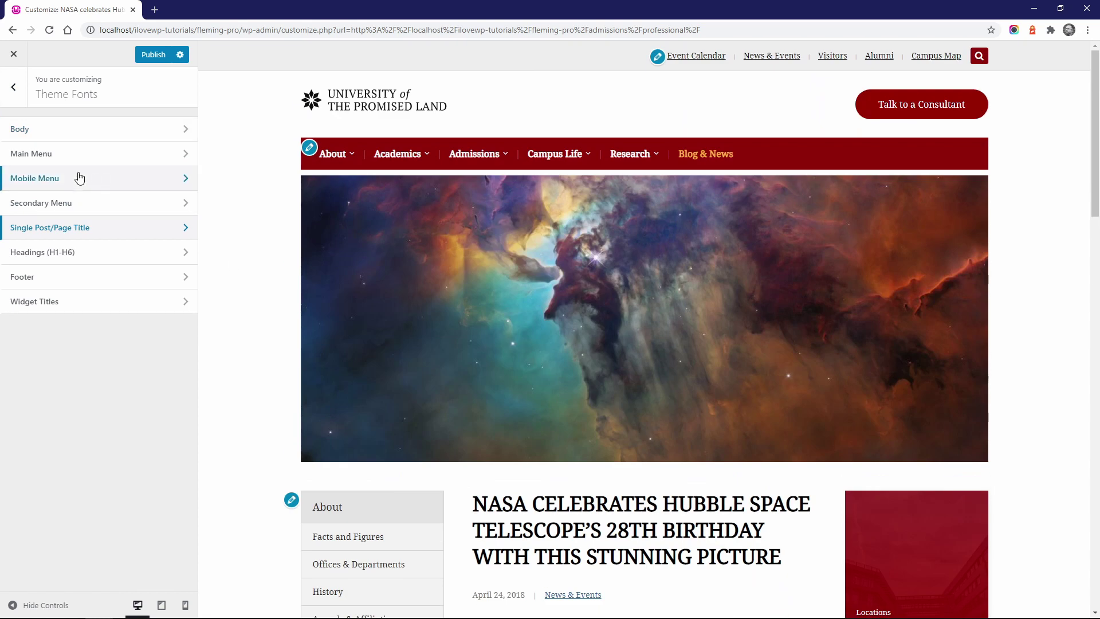
Step: Open the Main Menu font settings and set the text transform to Uppercase
{"action": "left_click", "coordinate": [63, 155]}
{"action": "left_click", "coordinate": [49, 340]}
{"action": "left_click", "coordinate": [42, 367]}
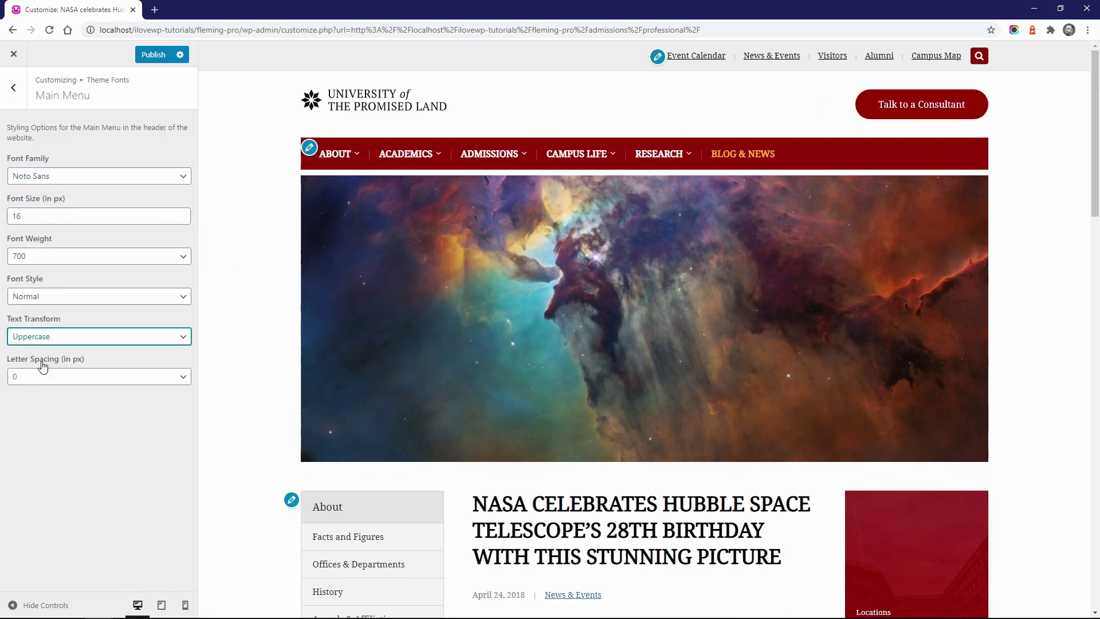
Step: Set the Main Menu font family to Montserrat and its font size to 15 px
{"action": "left_click", "coordinate": [59, 179]}
{"action": "scroll", "coordinate": [57, 286], "scroll_direction": "up", "scroll_amount": 5}
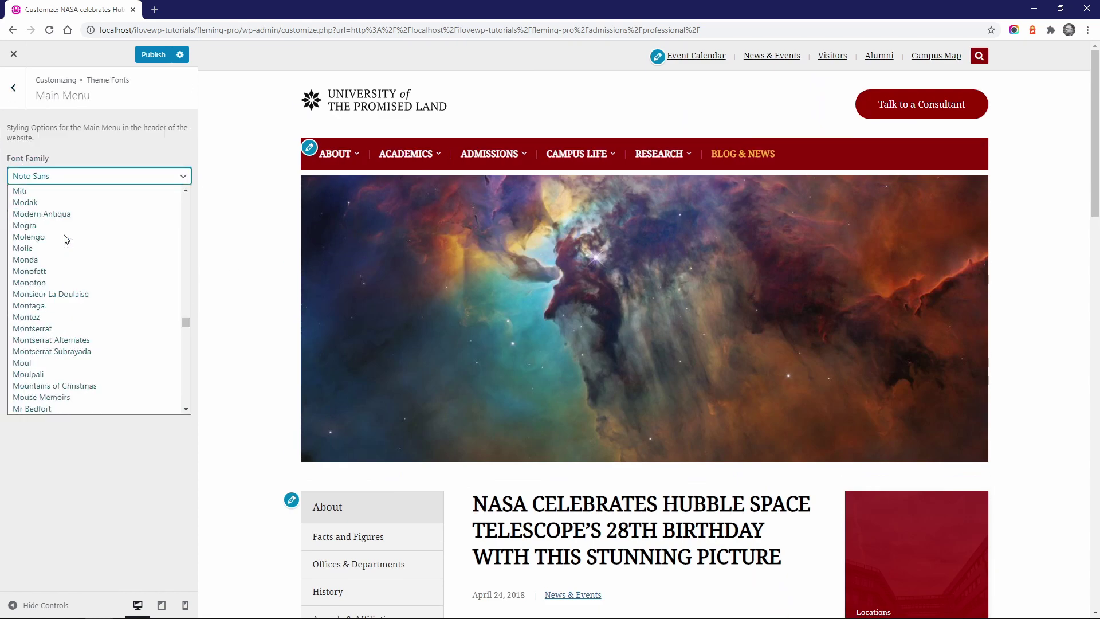
{"action": "left_click", "coordinate": [57, 331]}
{"action": "left_click", "coordinate": [181, 220]}
Step: Try font weight 400 for the Main Menu and set it to 800
{"action": "left_click", "coordinate": [84, 255]}
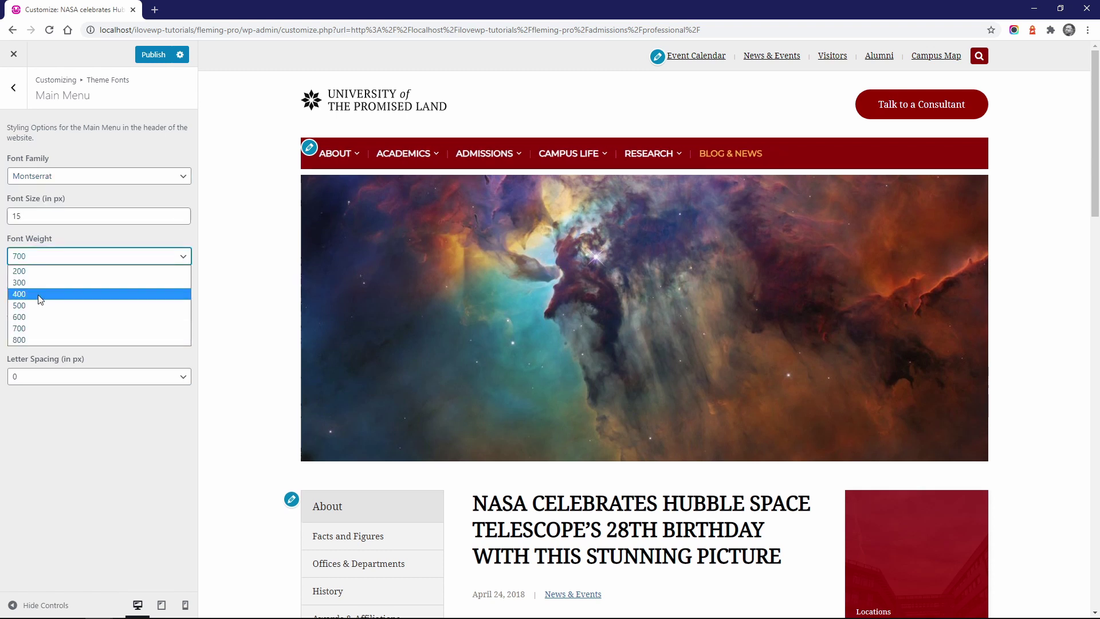
{"action": "left_click", "coordinate": [39, 294]}
{"action": "left_click", "coordinate": [59, 259]}
{"action": "left_click", "coordinate": [34, 328]}
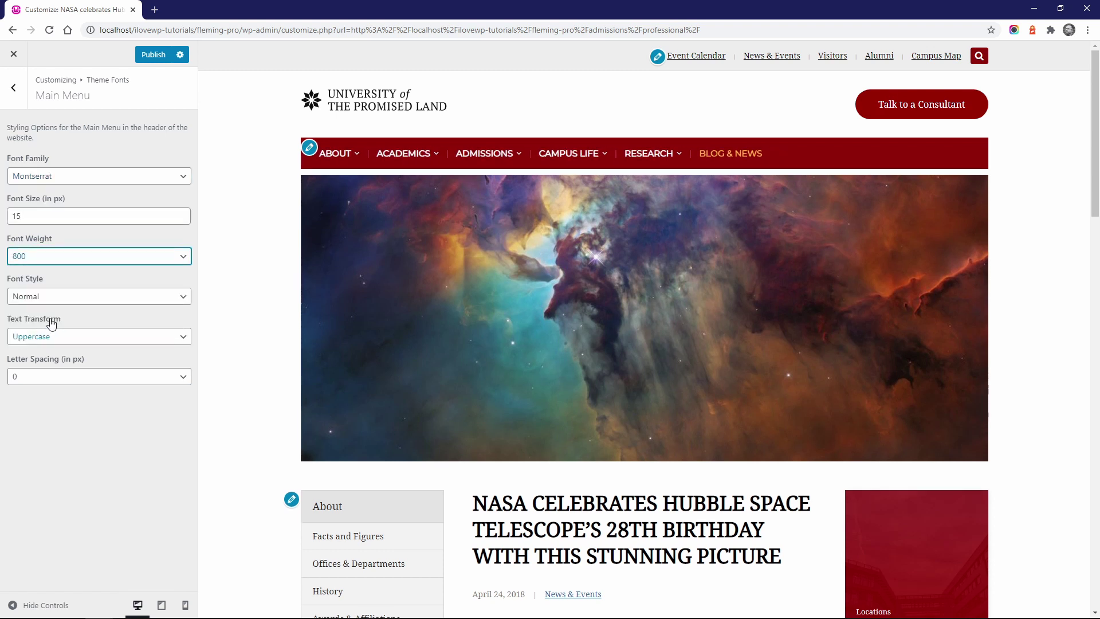
Step: Leave the Theme Fonts settings and publish the font changes
{"action": "left_click", "coordinate": [15, 91]}
{"action": "left_click", "coordinate": [15, 92]}
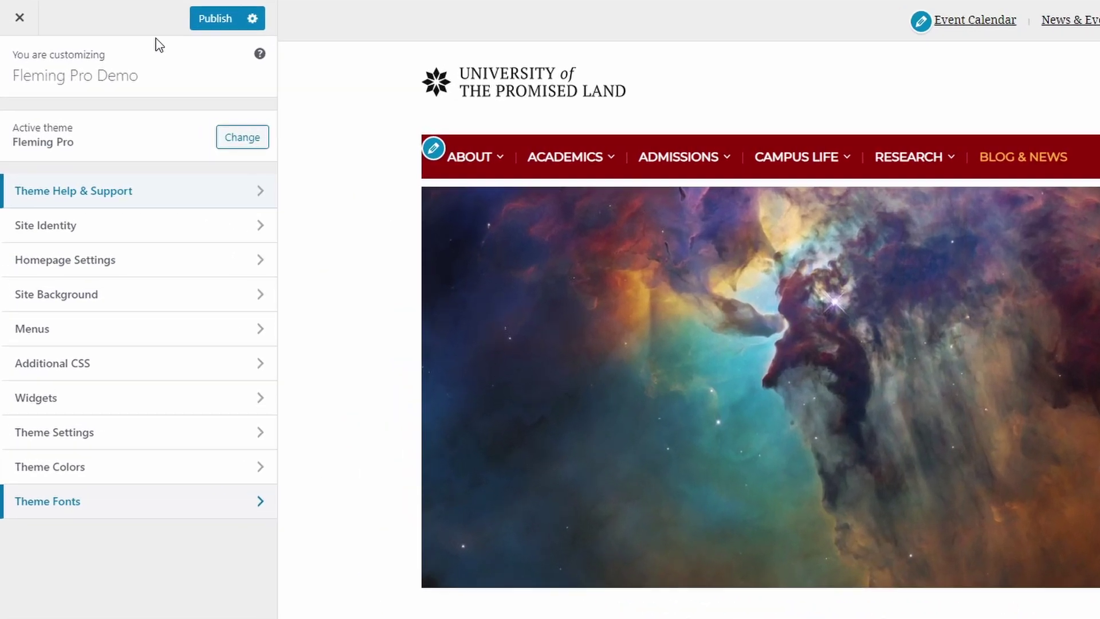
{"action": "left_click", "coordinate": [144, 56]}
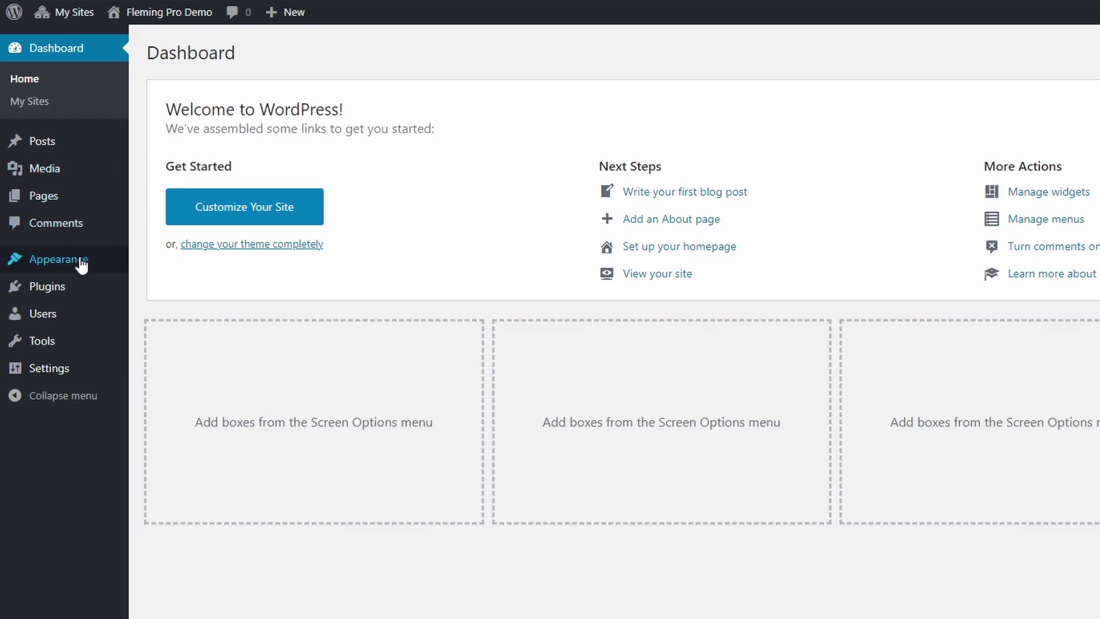
Step: Open the Import Demo Content page and look through the available Fleming Pro demos
{"action": "mouse_move", "coordinate": [37, 265]}
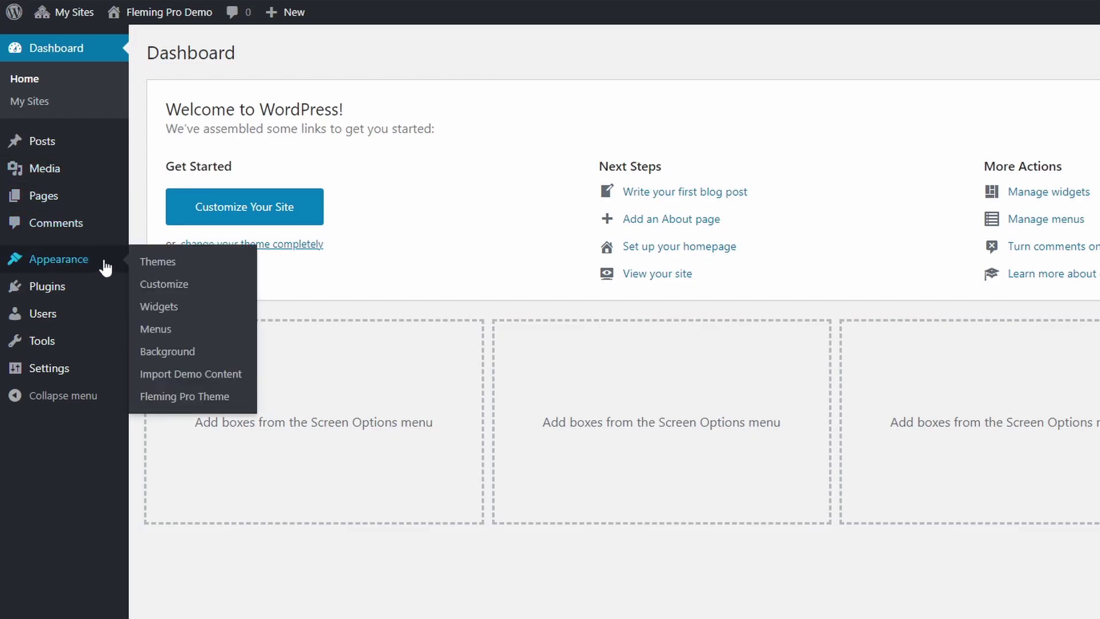
{"action": "left_click", "coordinate": [184, 375]}
{"action": "scroll", "coordinate": [378, 232], "scroll_direction": "down", "scroll_amount": 5}
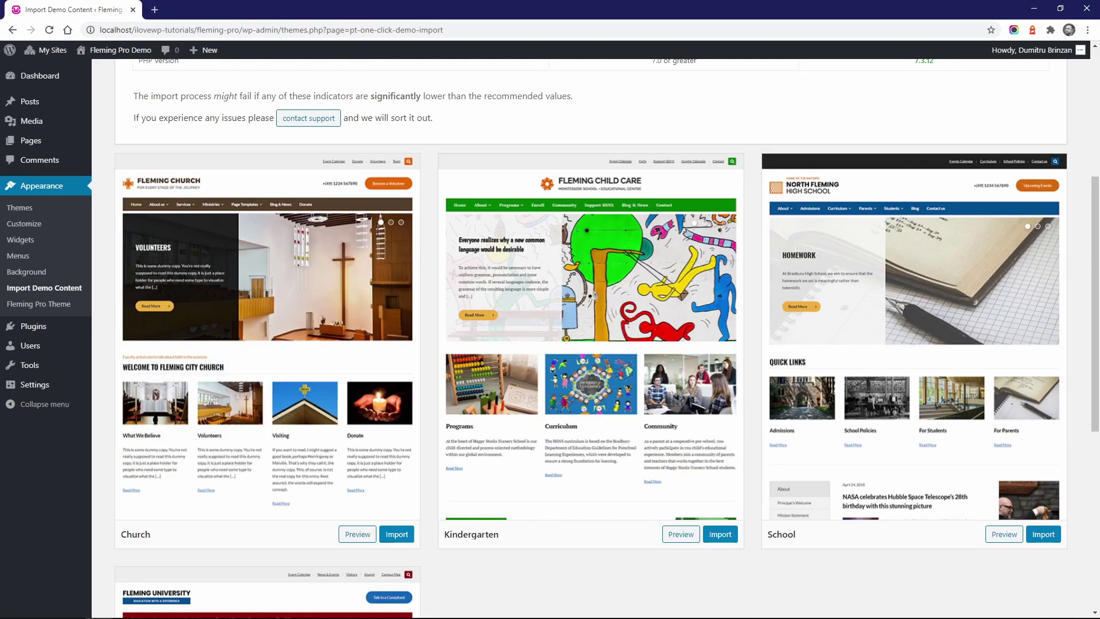
{"action": "scroll", "coordinate": [377, 238], "scroll_direction": "down", "scroll_amount": 2}
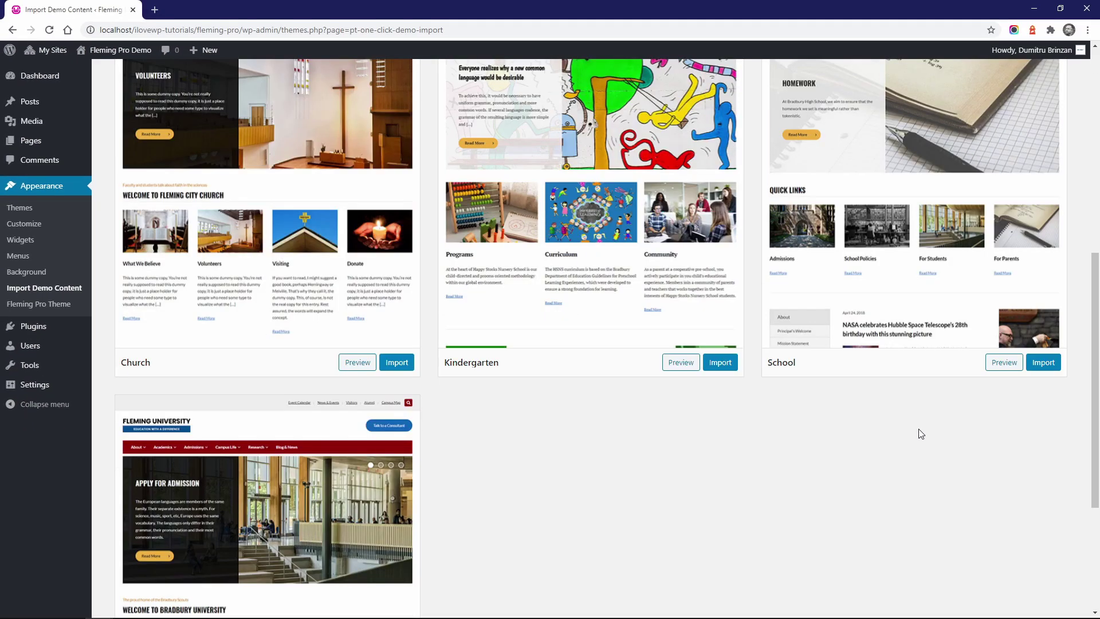
{"action": "scroll", "coordinate": [920, 434], "scroll_direction": "down", "scroll_amount": 4}
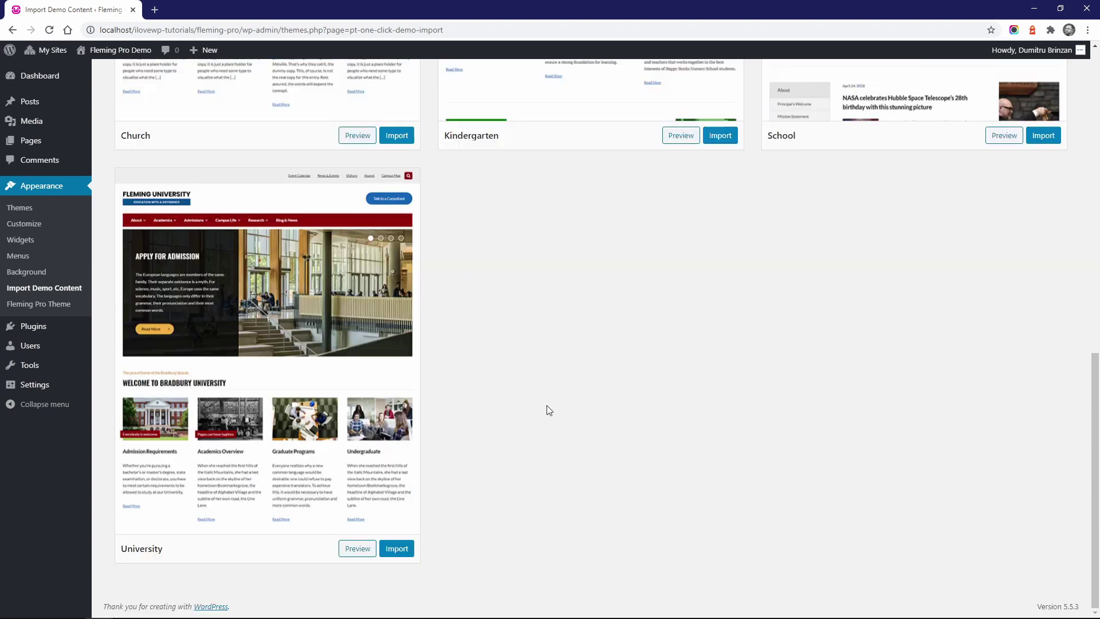
{"action": "scroll", "coordinate": [547, 408], "scroll_direction": "up", "scroll_amount": 7}
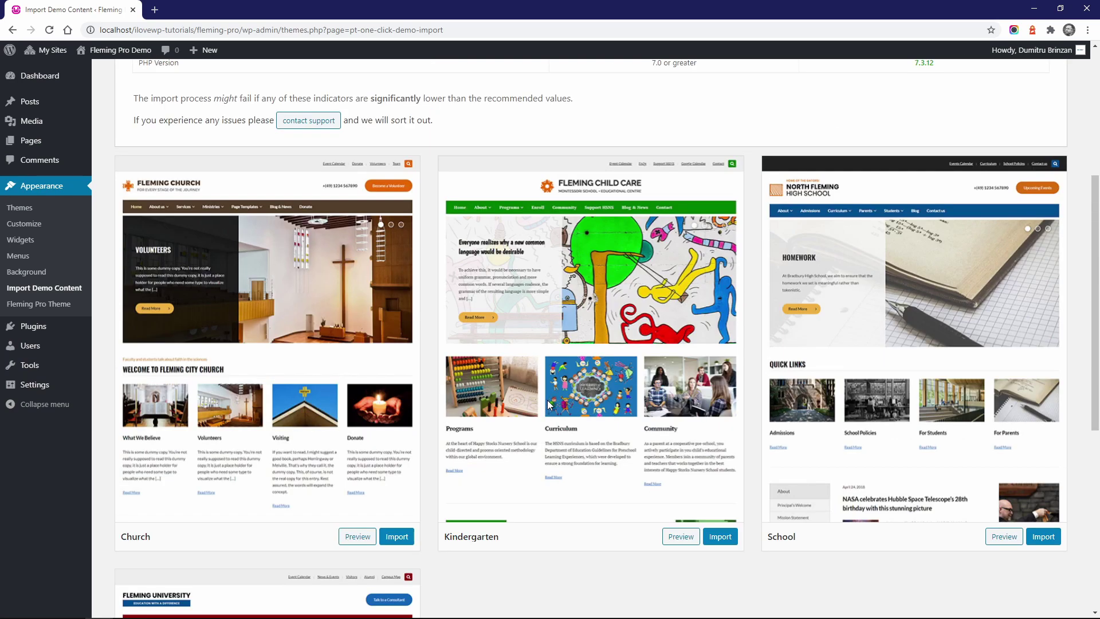
{"action": "scroll", "coordinate": [548, 400], "scroll_direction": "up", "scroll_amount": 5}
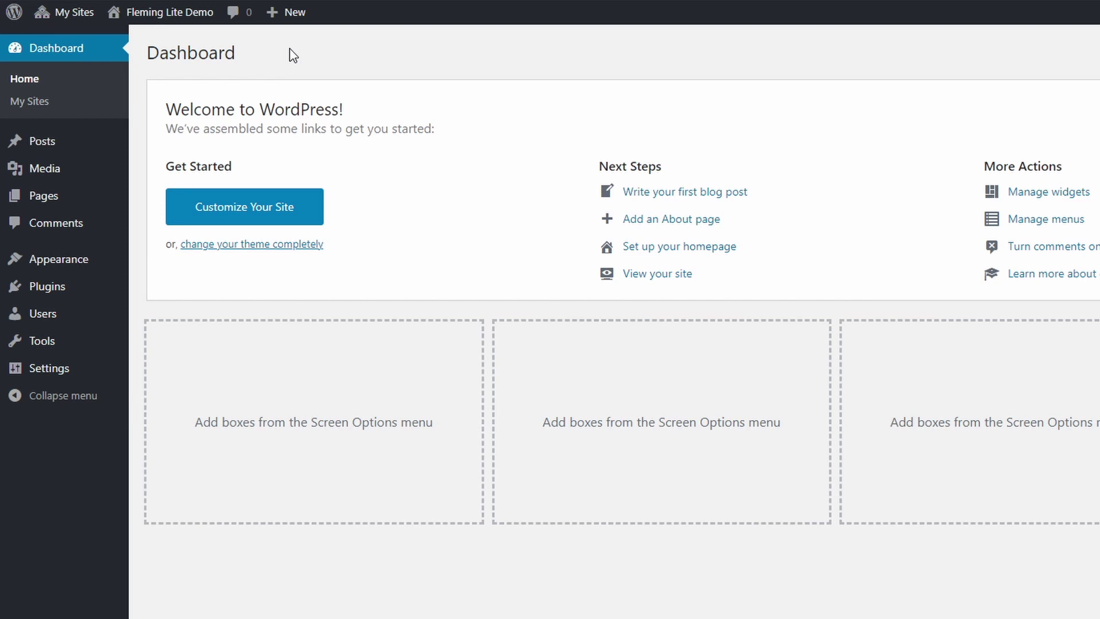
Step: Open the Fleming Lite Theme information page on the Fleming Lite Demo site
{"action": "mouse_move", "coordinate": [93, 260]}
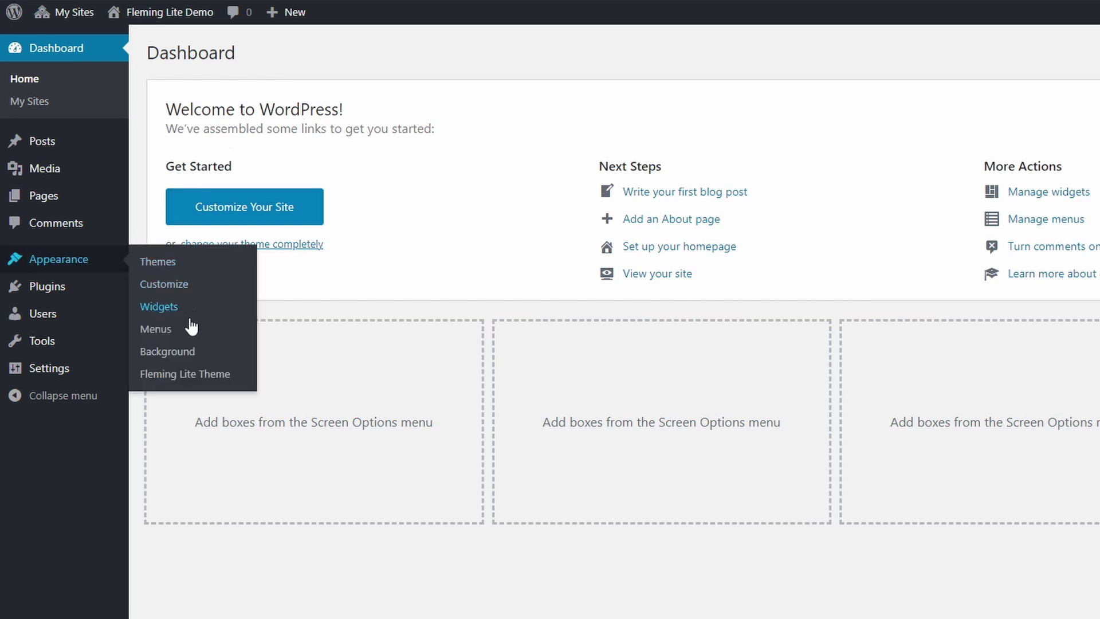
{"action": "left_click", "coordinate": [190, 378]}
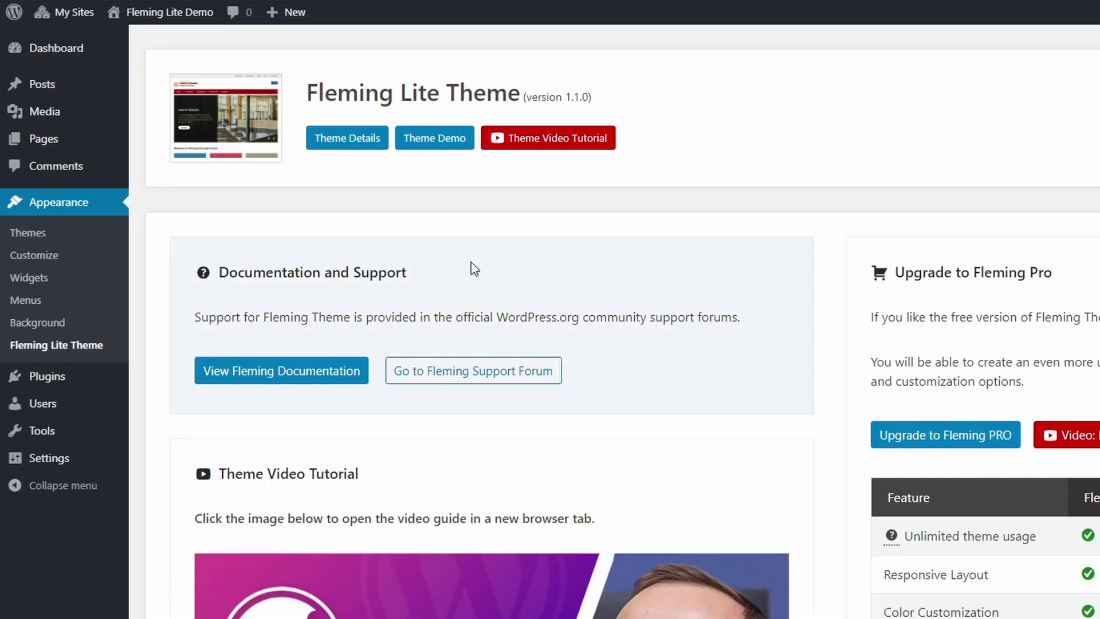